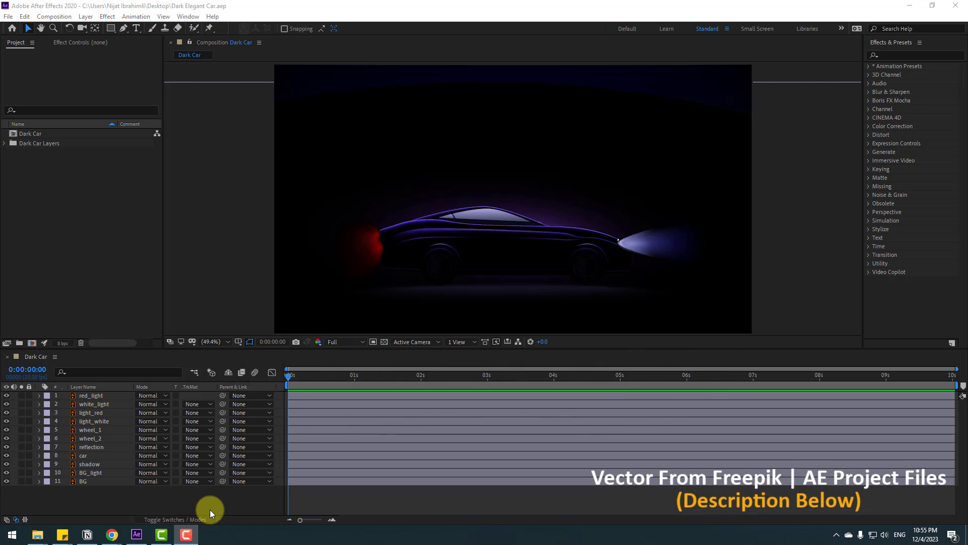
Step: Lock the BG layer and set BG_light's blend mode to Add
{"action": "left_click", "coordinate": [80, 482]}
{"action": "left_click", "coordinate": [6, 481]}
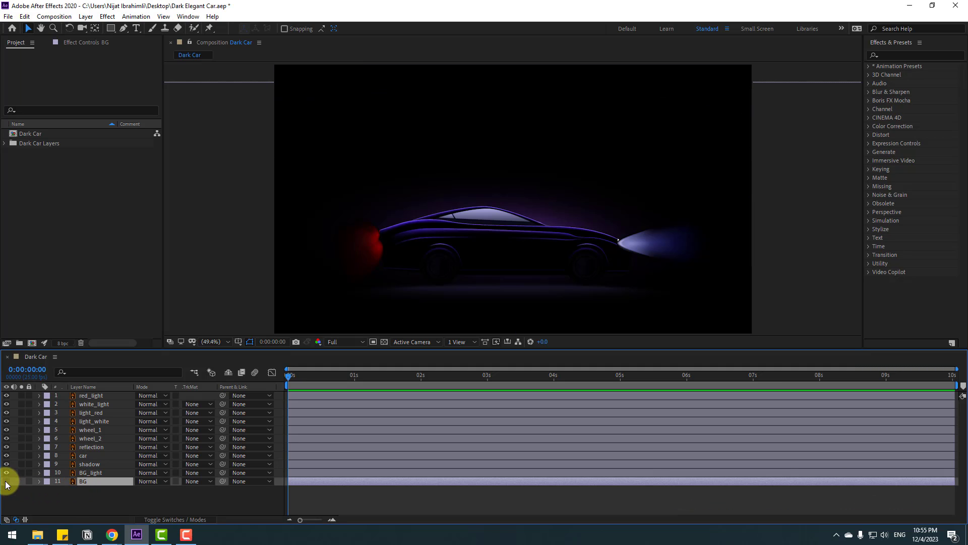
{"action": "left_click", "coordinate": [6, 481]}
{"action": "left_click", "coordinate": [29, 481]}
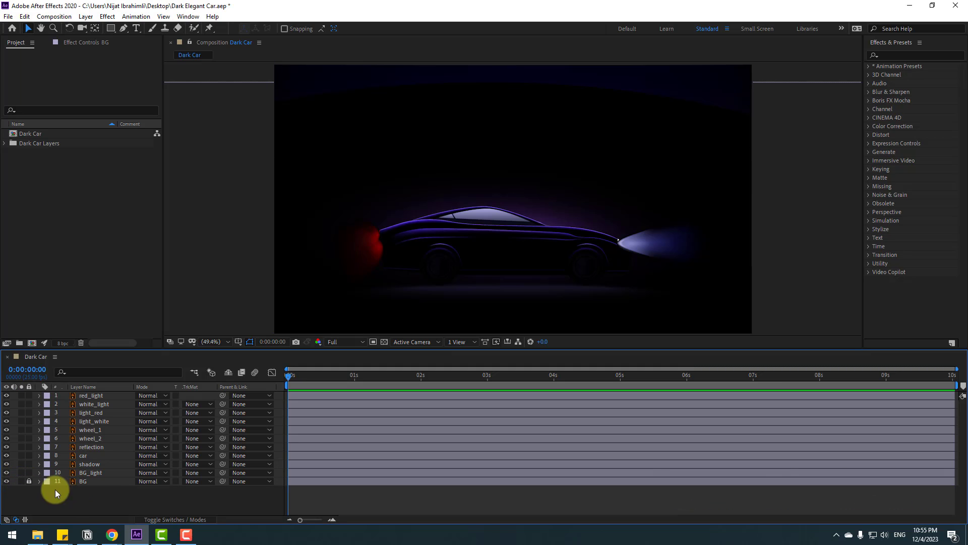
{"action": "left_click", "coordinate": [95, 473]}
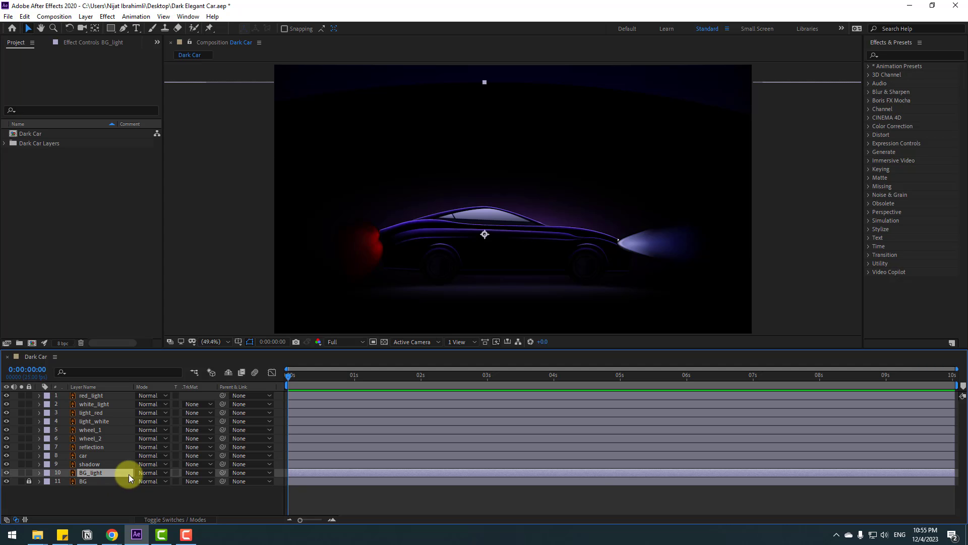
{"action": "left_click", "coordinate": [146, 472]}
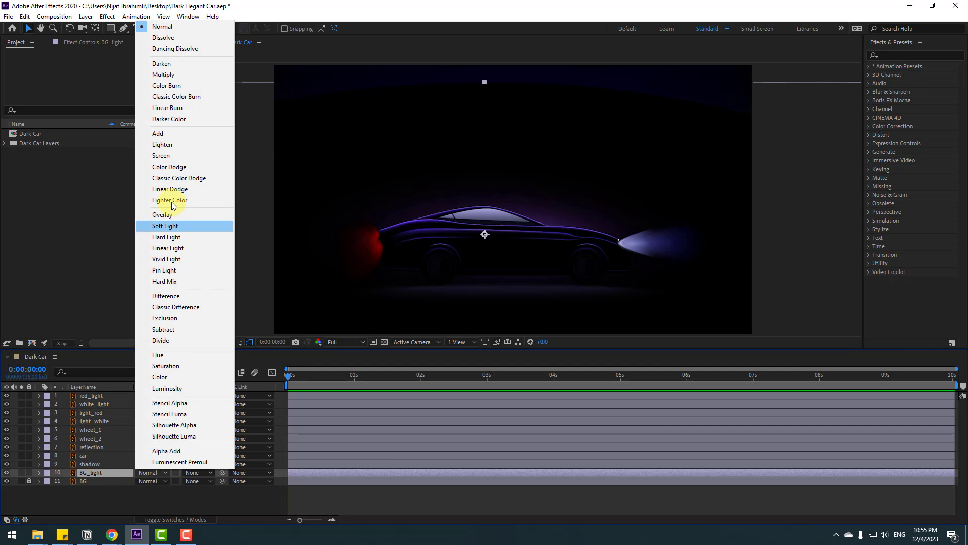
{"action": "left_click", "coordinate": [160, 134]}
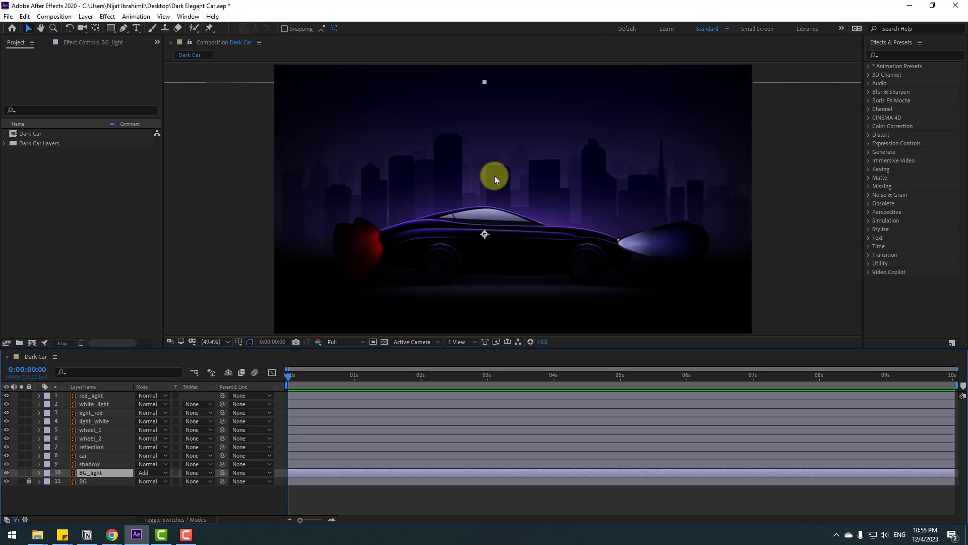
Step: Add a Null Object, centre its anchor point, and place it over the car
{"action": "right_click", "coordinate": [96, 498]}
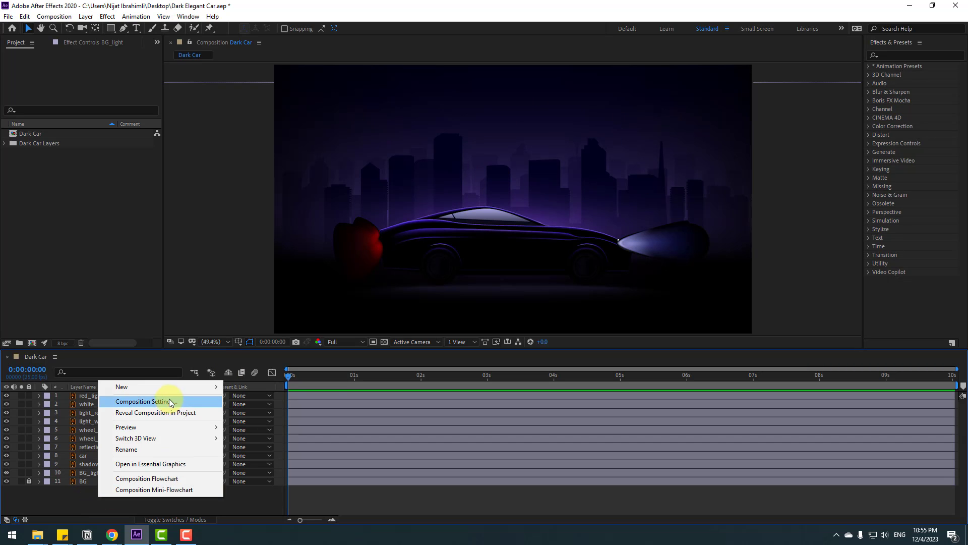
{"action": "mouse_move", "coordinate": [170, 391]}
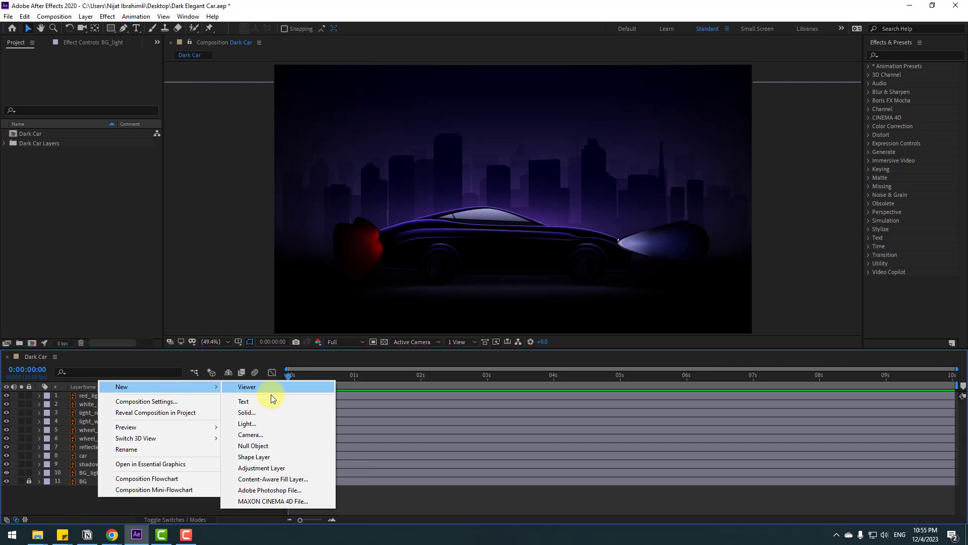
{"action": "left_click", "coordinate": [258, 447]}
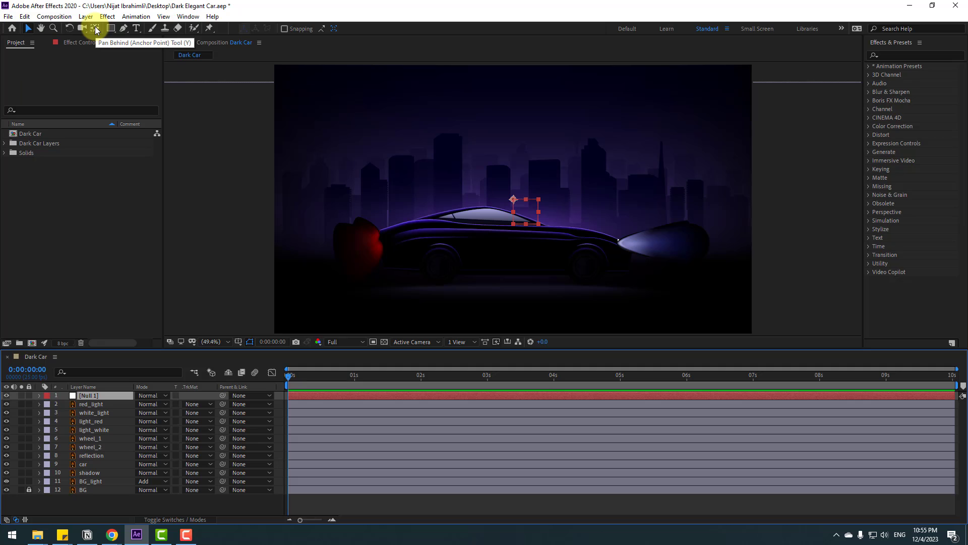
{"action": "key", "text": "ctrl+alt+Home"}
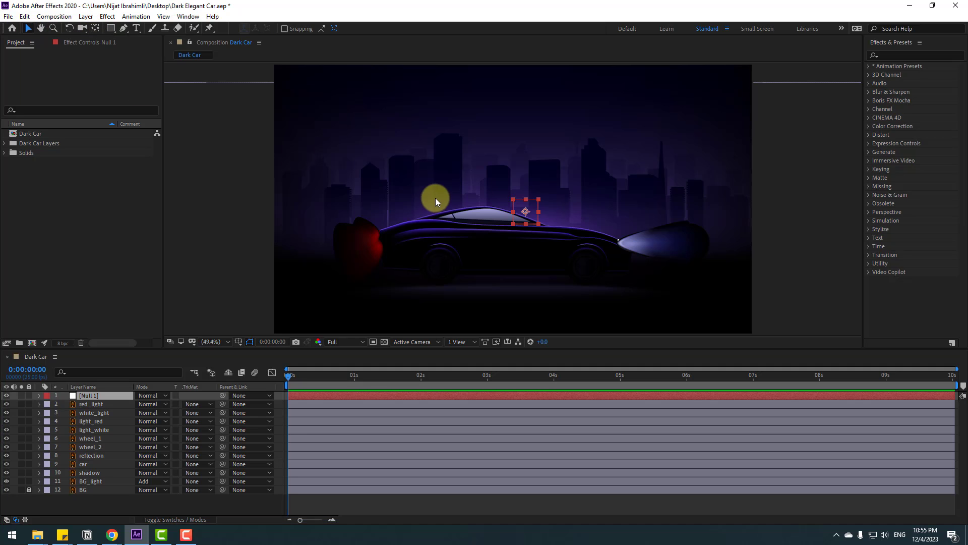
{"action": "left_click_drag", "start_coordinate": [525, 207], "coordinate": [497, 241]}
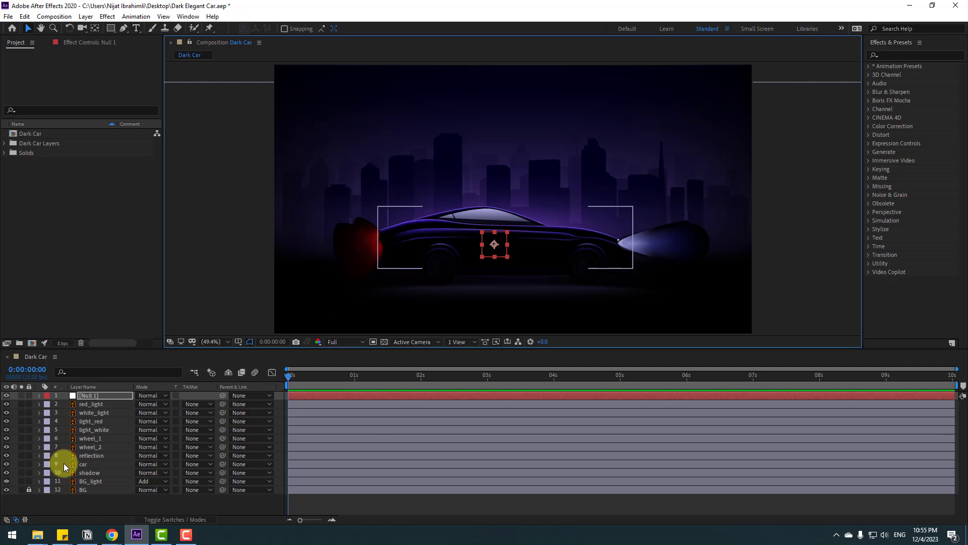
Step: Parent the car, wheel_1 and wheel_2 layers to Null 1
{"action": "left_click", "coordinate": [80, 468]}
{"action": "left_click", "coordinate": [87, 447], "text": "ctrl"}
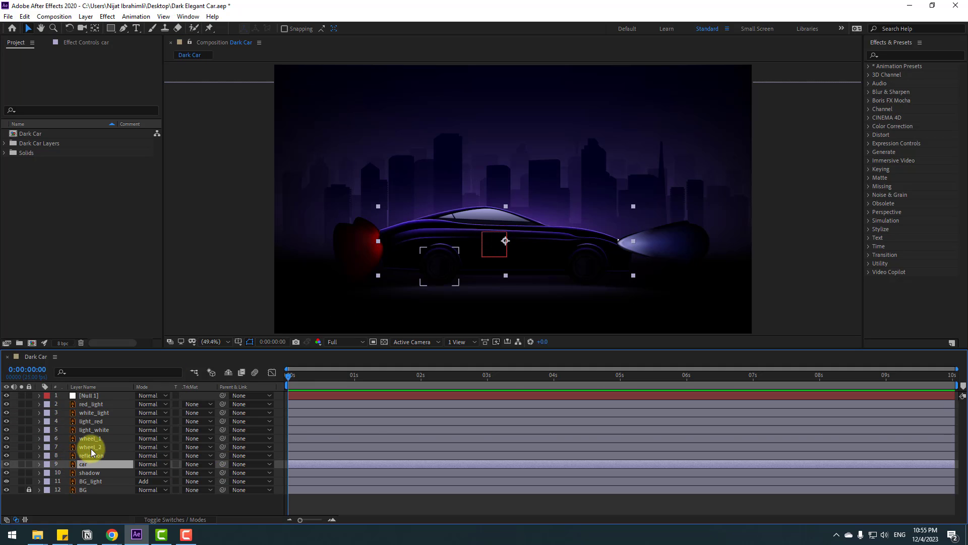
{"action": "left_click", "coordinate": [95, 439], "text": "ctrl"}
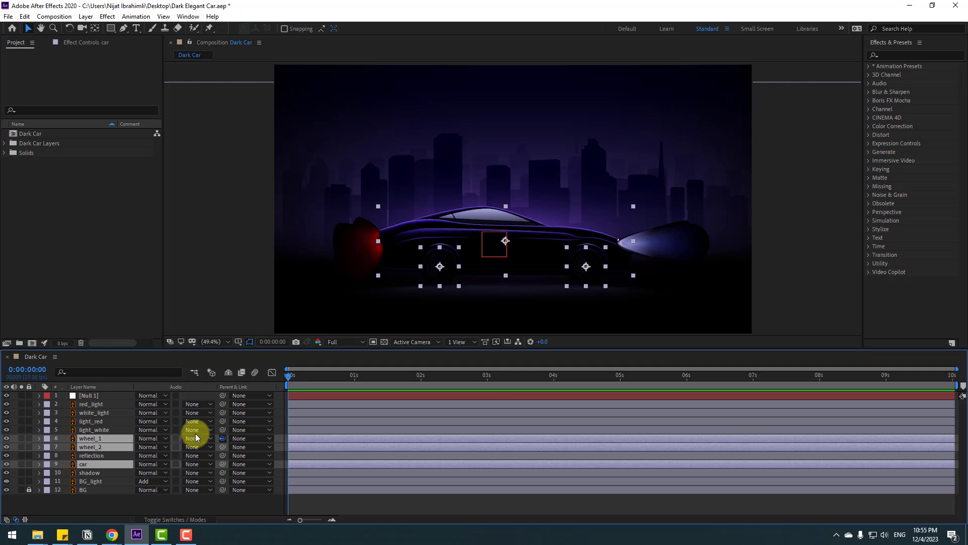
{"action": "left_click_drag", "start_coordinate": [195, 434], "coordinate": [94, 398]}
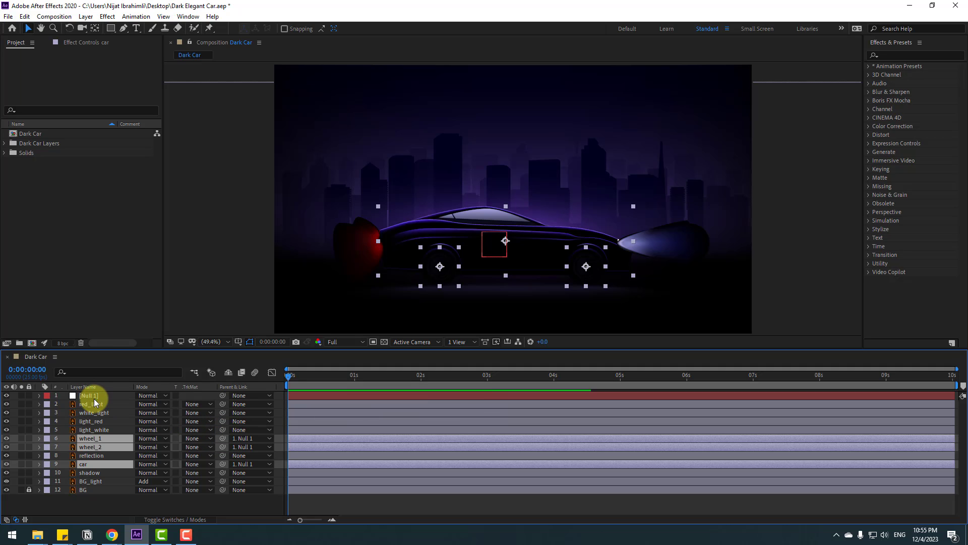
Step: Parent reflection, shadow, light_white, light_red, white_light and red_light to the car
{"action": "left_click", "coordinate": [90, 457]}
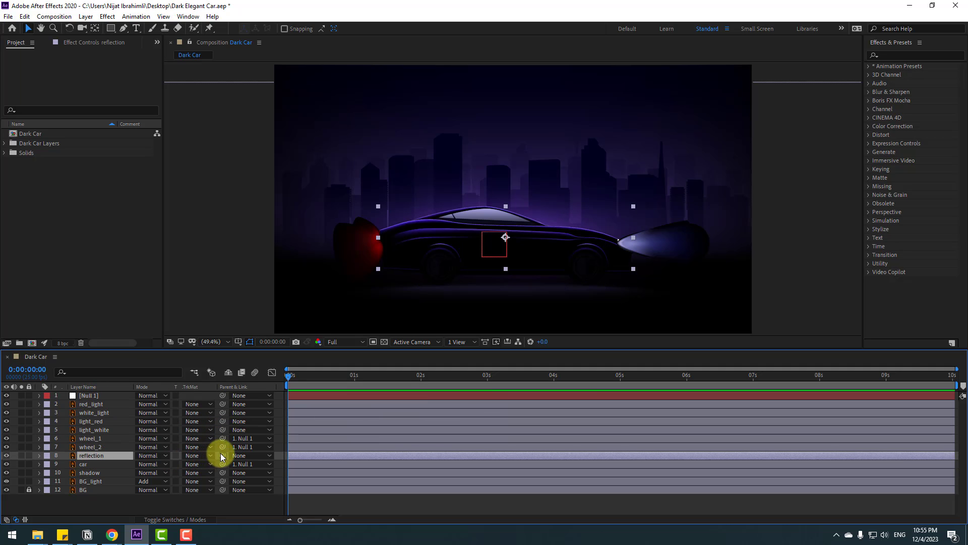
{"action": "left_click_drag", "start_coordinate": [222, 454], "coordinate": [80, 462]}
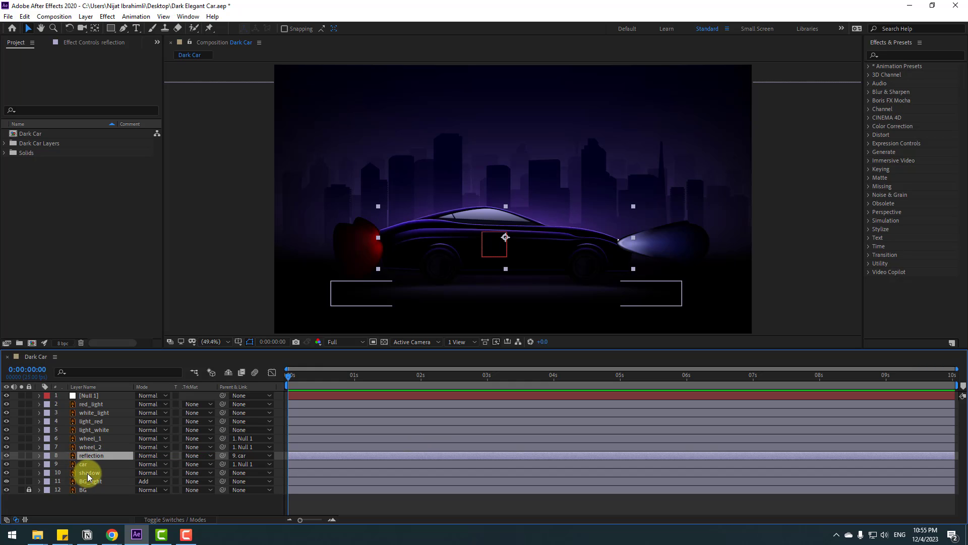
{"action": "left_click", "coordinate": [88, 473]}
{"action": "left_click_drag", "start_coordinate": [222, 472], "coordinate": [76, 464]}
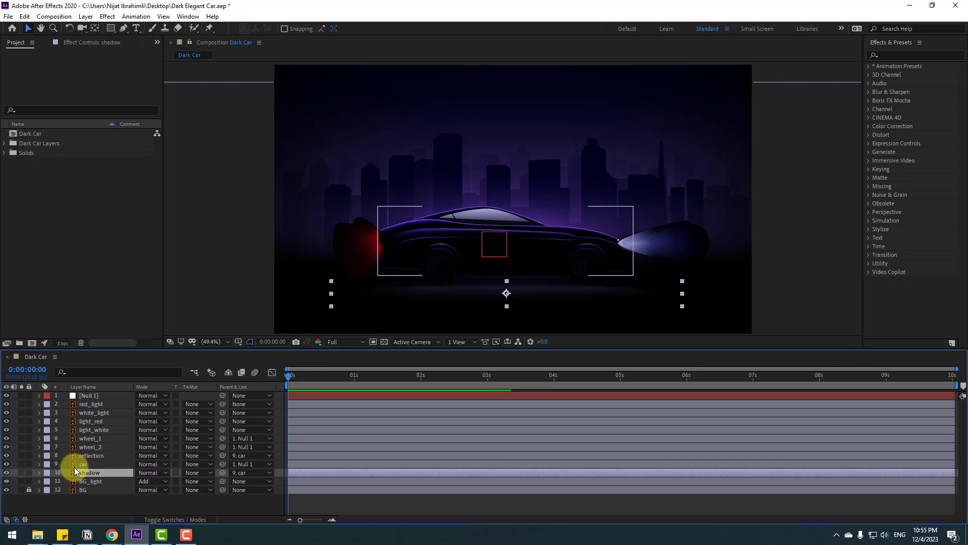
{"action": "left_click", "coordinate": [98, 431]}
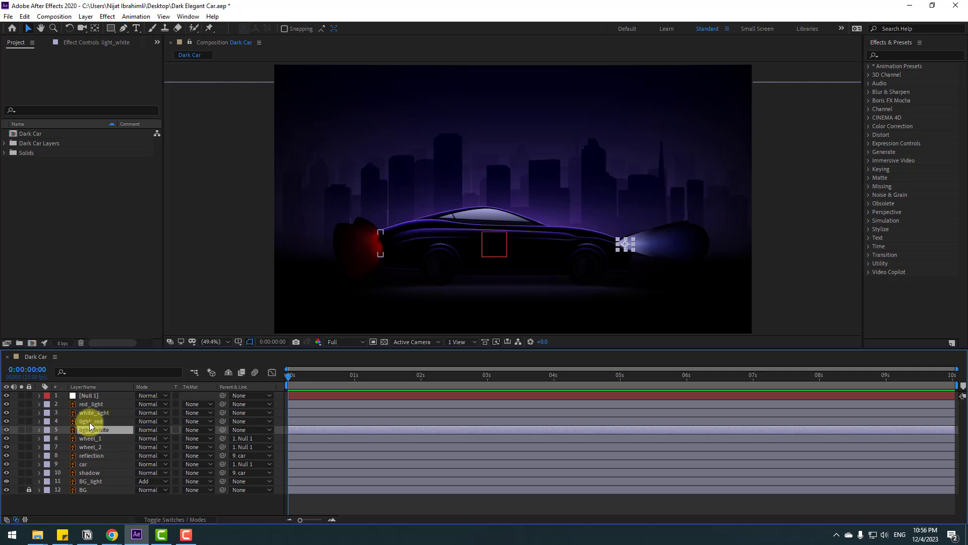
{"action": "left_click", "coordinate": [89, 422], "text": "ctrl"}
{"action": "left_click", "coordinate": [86, 412], "text": "ctrl"}
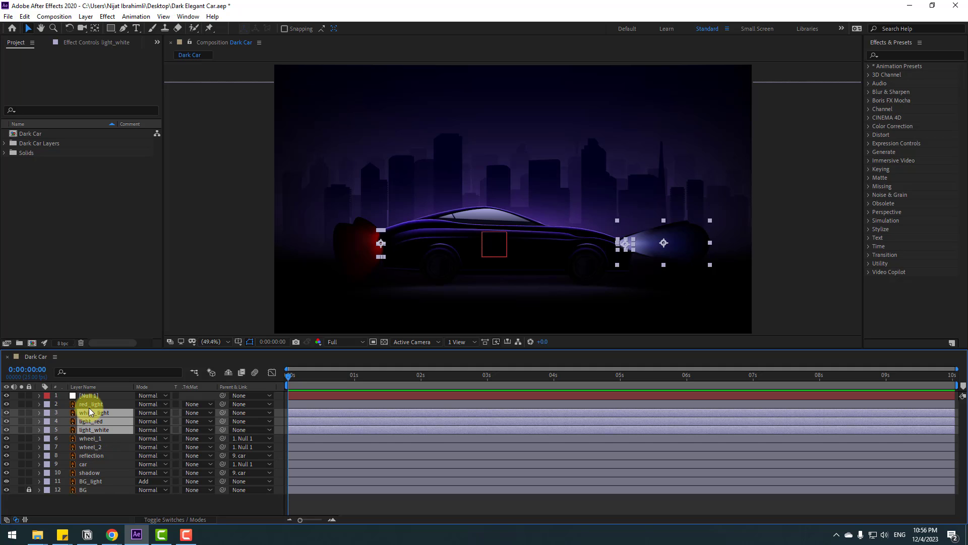
{"action": "left_click", "coordinate": [89, 404], "text": "ctrl"}
{"action": "left_click_drag", "start_coordinate": [222, 406], "coordinate": [85, 461]}
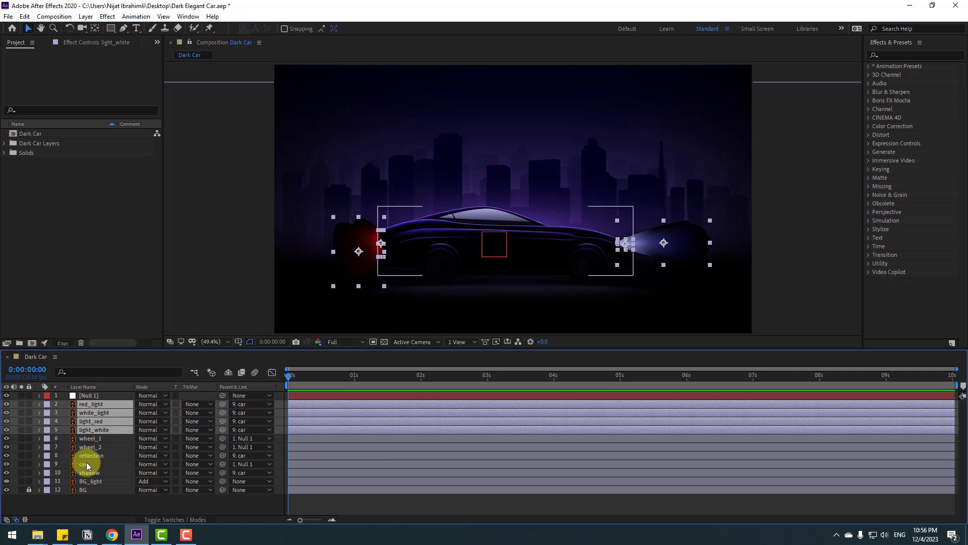
Step: Keyframe Null 1's Position from off-frame left at 0 s to the car's spot at 2 s
{"action": "left_click", "coordinate": [92, 394]}
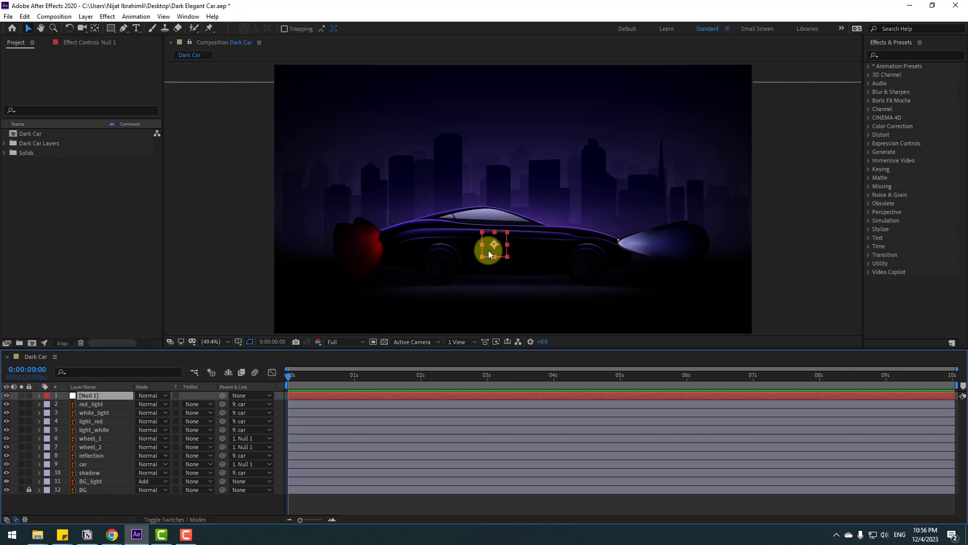
{"action": "left_click_drag", "start_coordinate": [488, 250], "coordinate": [520, 225]}
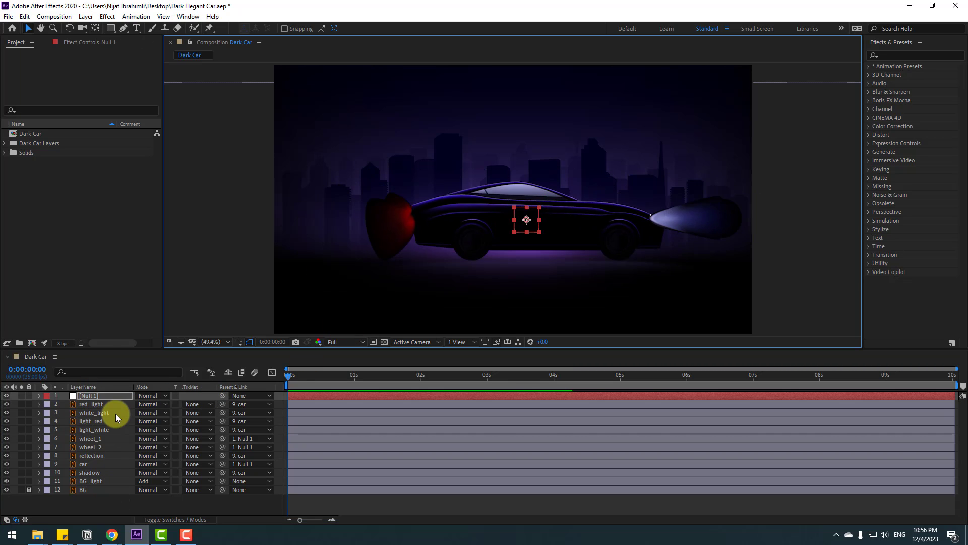
{"action": "key", "text": "ctrl+z"}
{"action": "key", "text": "p"}
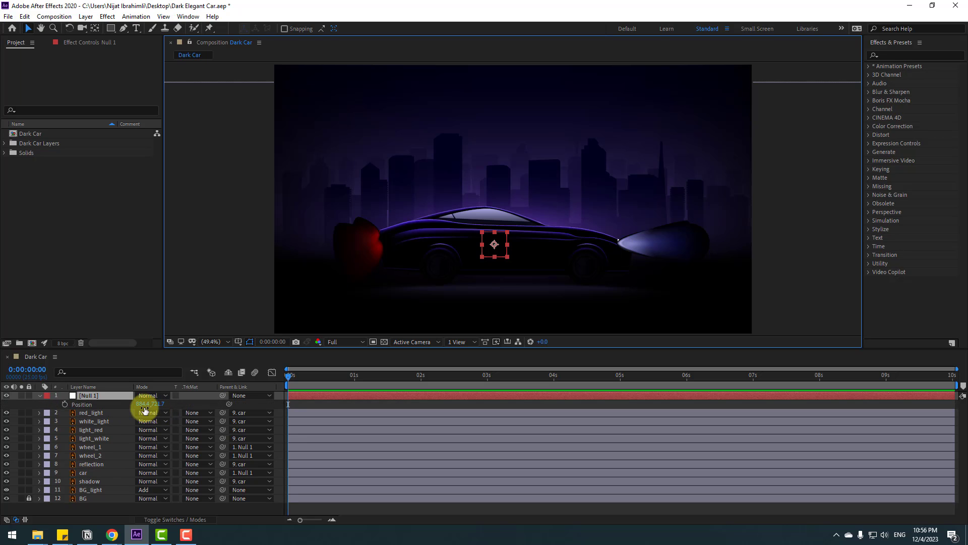
{"action": "left_click_drag", "start_coordinate": [144, 407], "coordinate": [5, 407]}
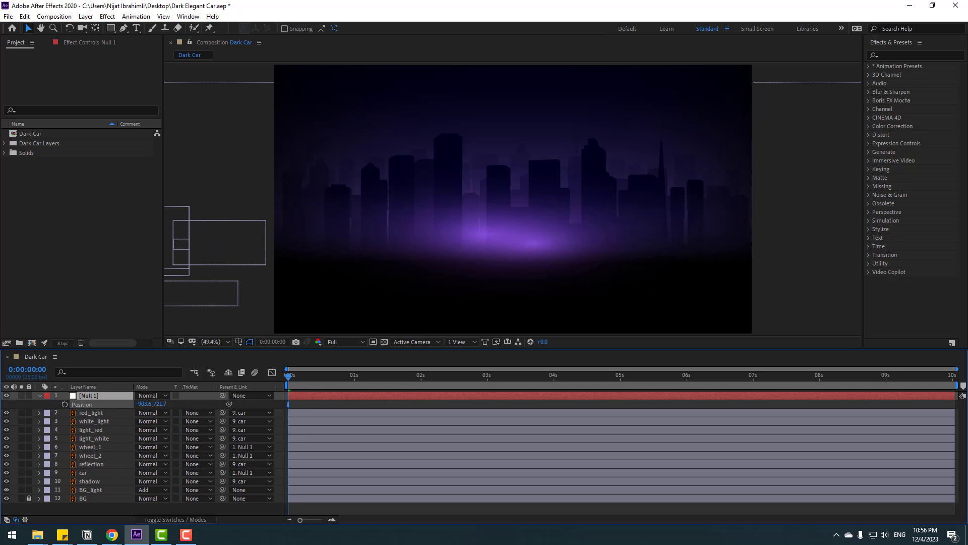
{"action": "left_click", "coordinate": [64, 404]}
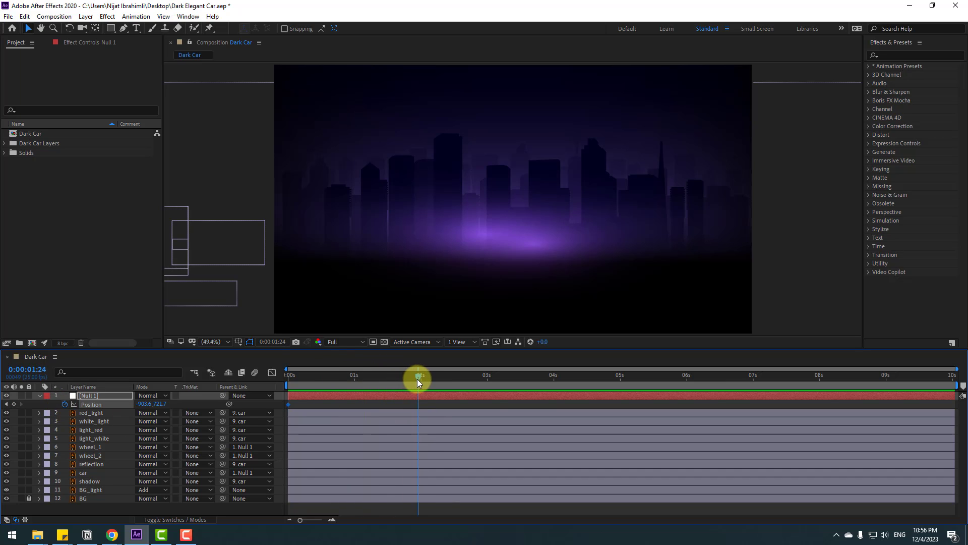
{"action": "left_click_drag", "start_coordinate": [144, 406], "coordinate": [887, 406]}
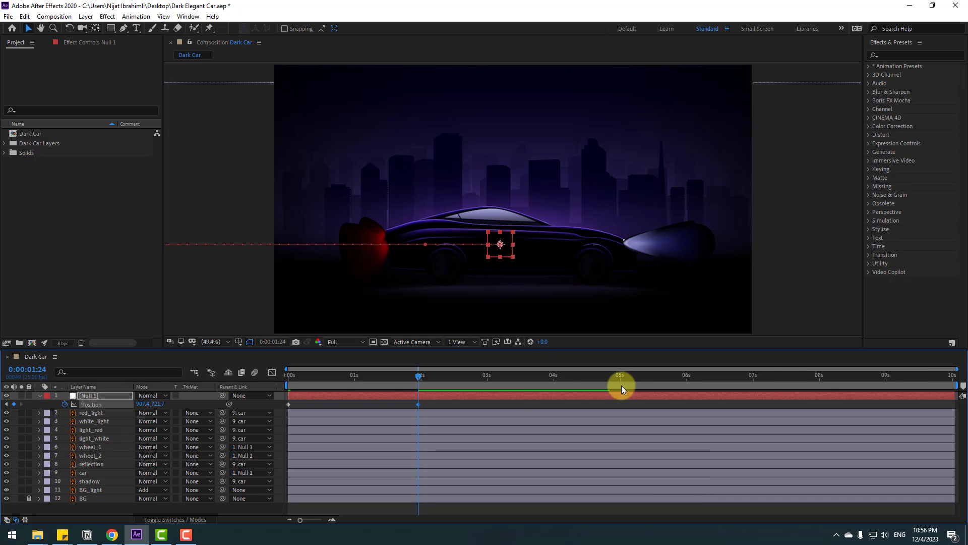
Step: Apply Easy Ease to the Position keyframes, increase the final ease-in in the speed graph, and preview
{"action": "left_click", "coordinate": [288, 403]}
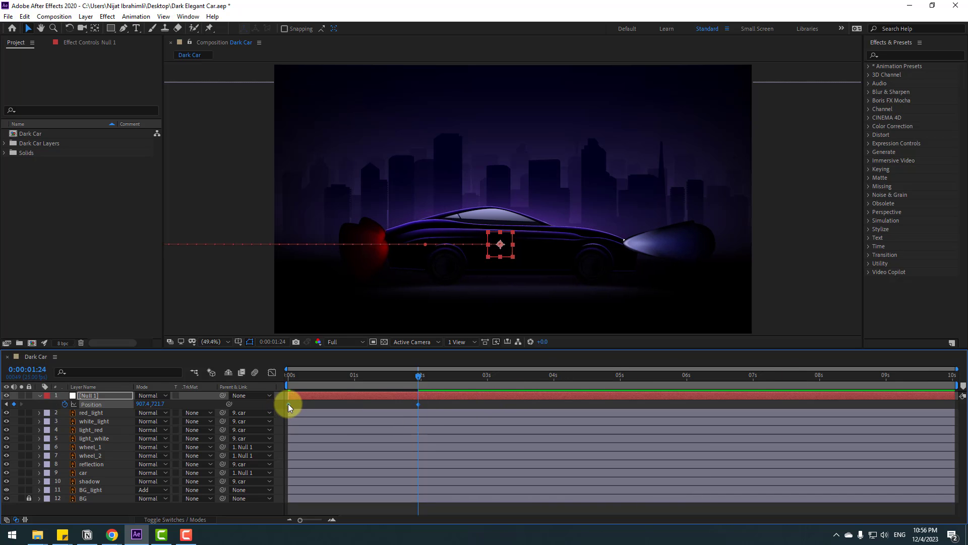
{"action": "right_click", "coordinate": [289, 403]}
{"action": "mouse_move", "coordinate": [348, 396]}
{"action": "left_click", "coordinate": [484, 429]}
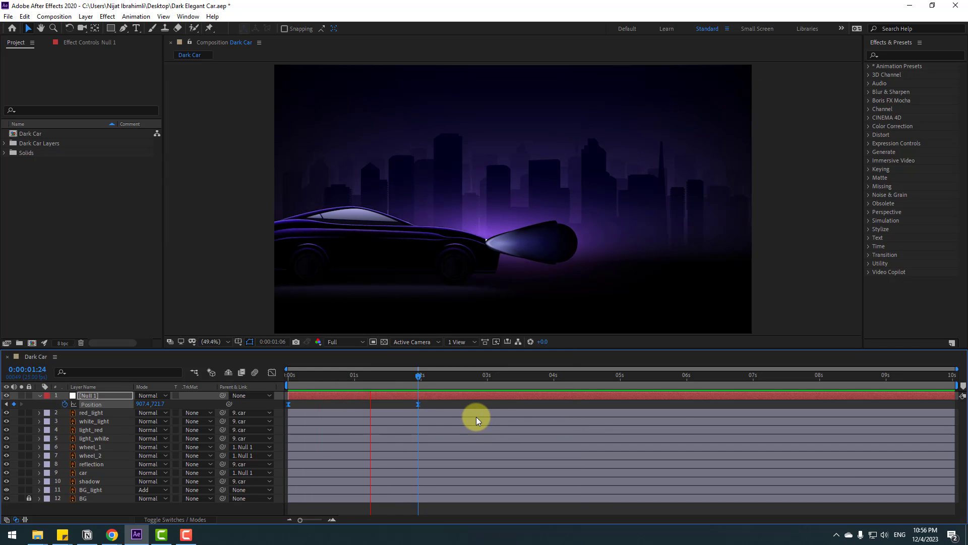
{"action": "left_click", "coordinate": [273, 372]}
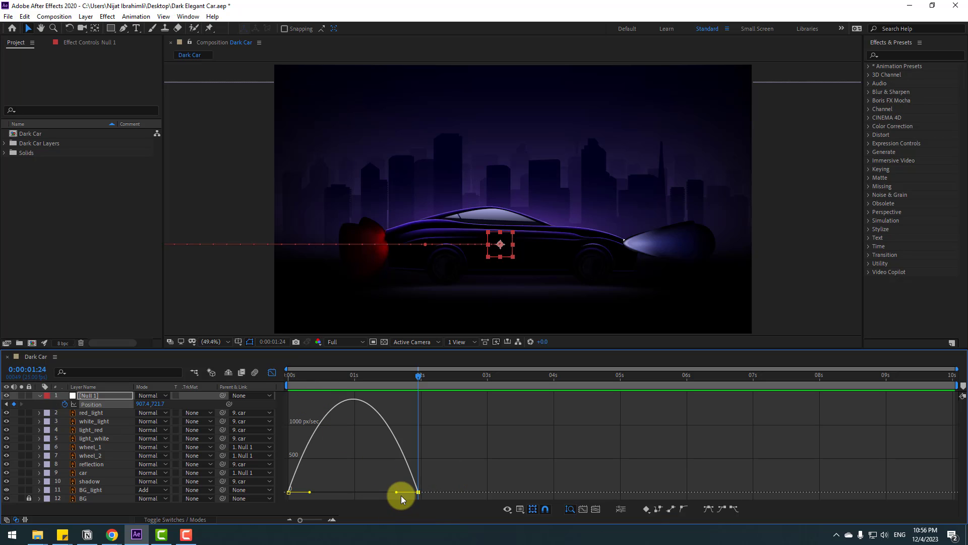
{"action": "left_click_drag", "start_coordinate": [398, 494], "coordinate": [382, 492]}
{"action": "key", "text": "space"}
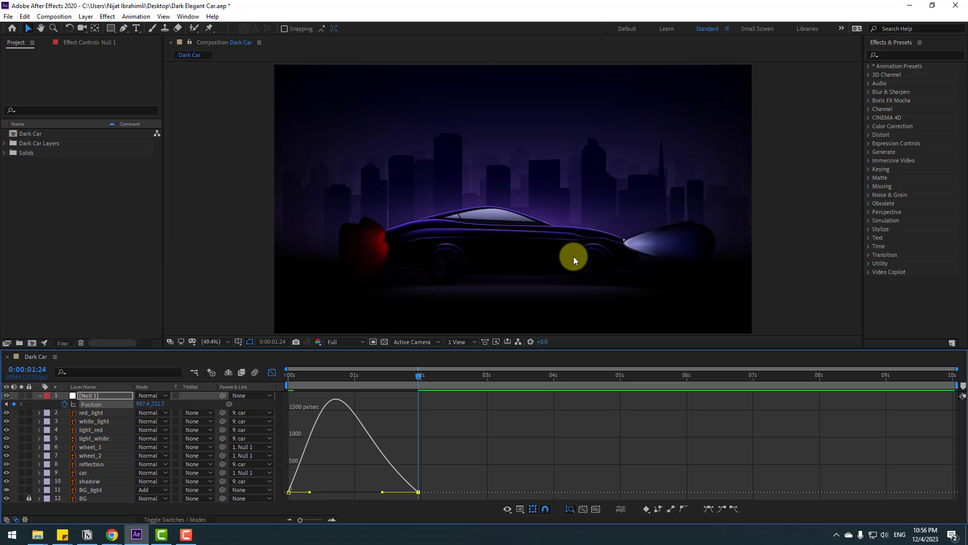
{"action": "key", "text": "space"}
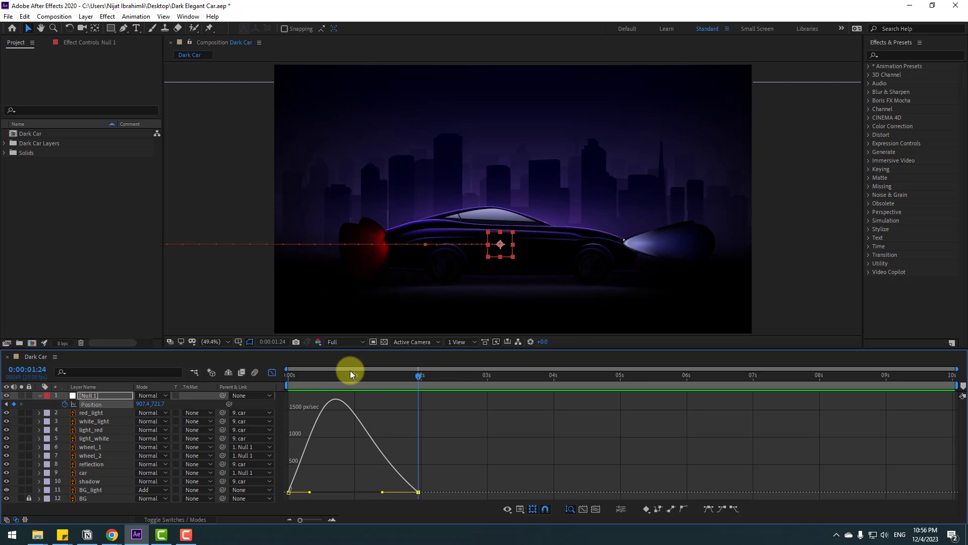
{"action": "left_click", "coordinate": [272, 373]}
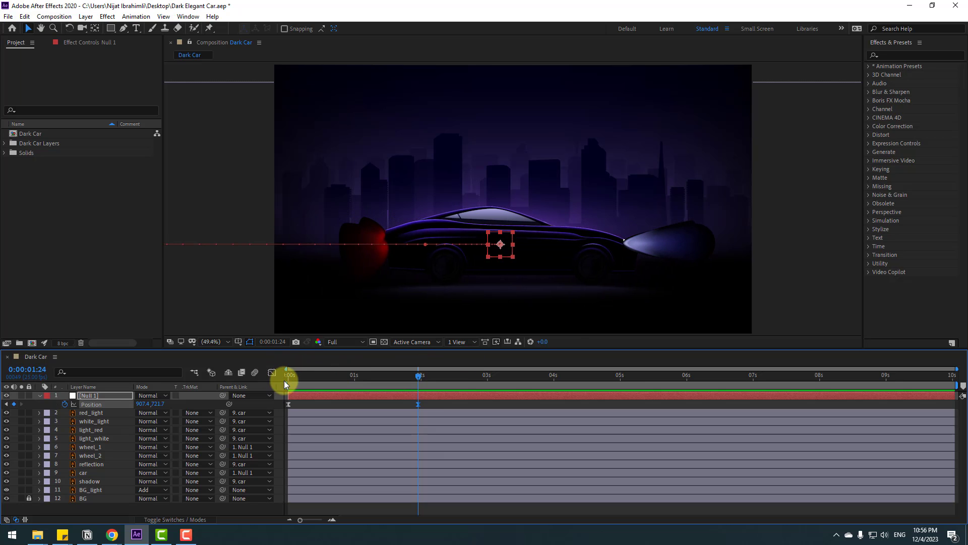
Step: Move the car layer's anchor point down to the base of the car
{"action": "left_click", "coordinate": [87, 472]}
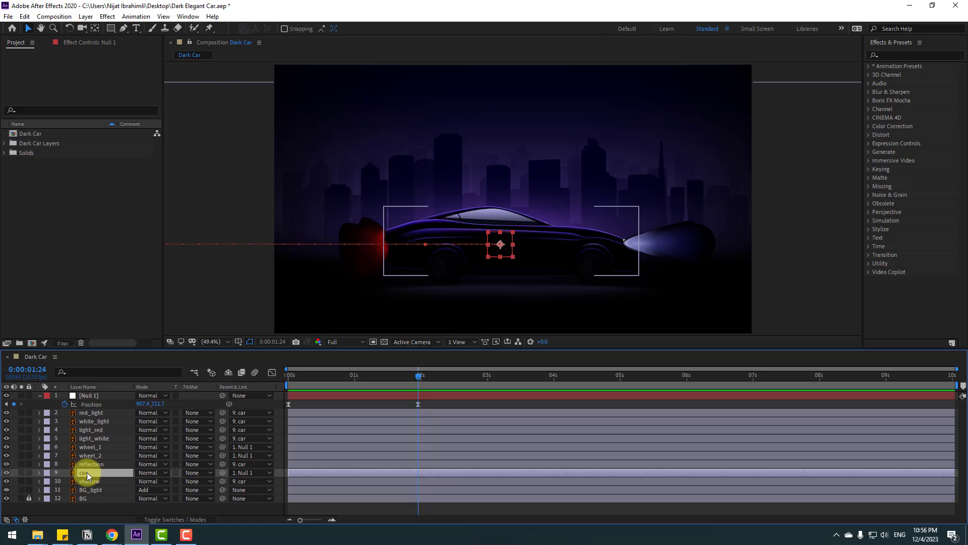
{"action": "left_click", "coordinate": [94, 29]}
{"action": "key", "text": "slash"}
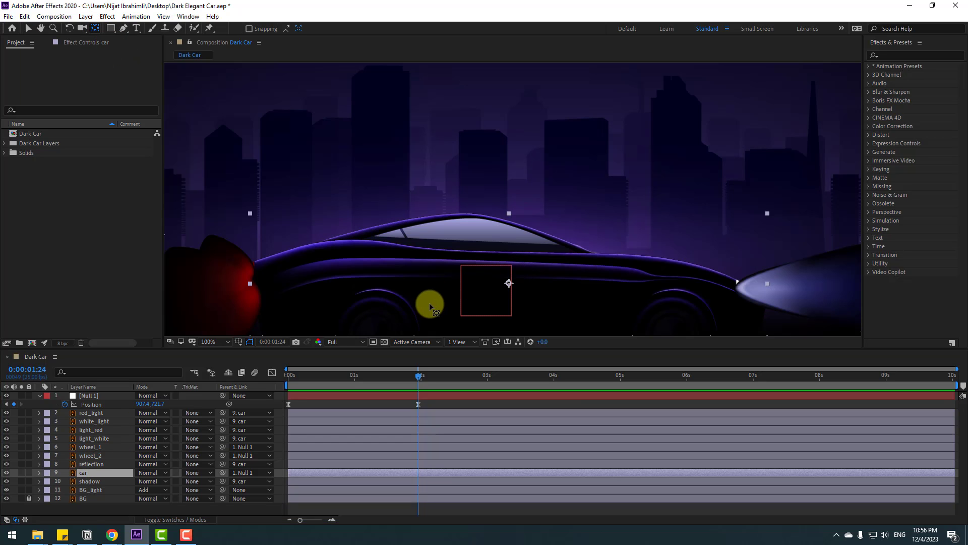
{"action": "left_click_drag", "start_coordinate": [430, 306], "coordinate": [439, 188]}
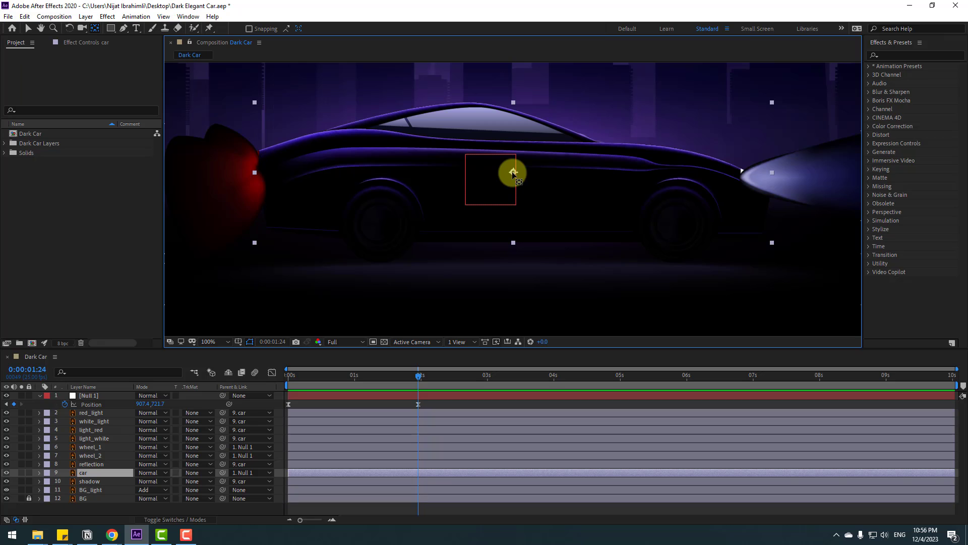
{"action": "left_click_drag", "start_coordinate": [512, 174], "coordinate": [511, 228]}
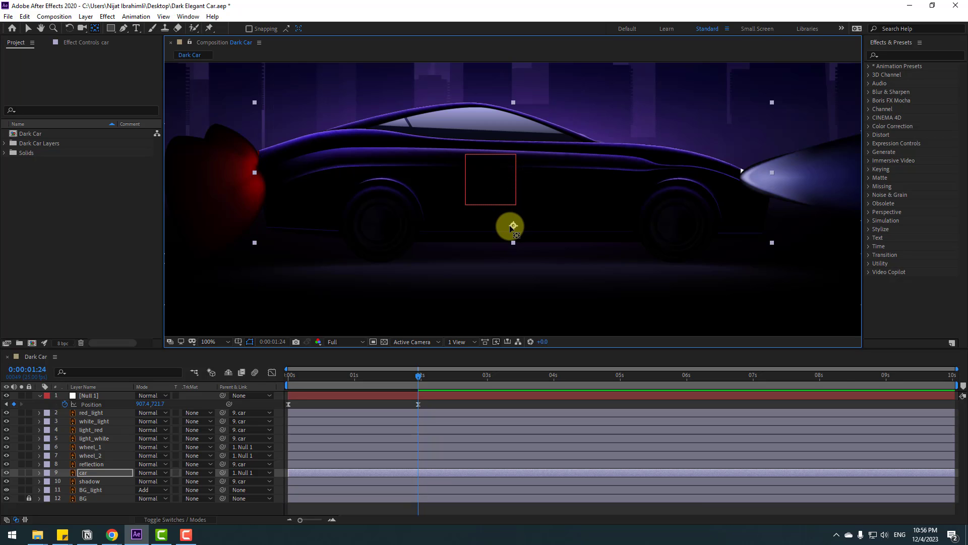
{"action": "left_click", "coordinate": [28, 28]}
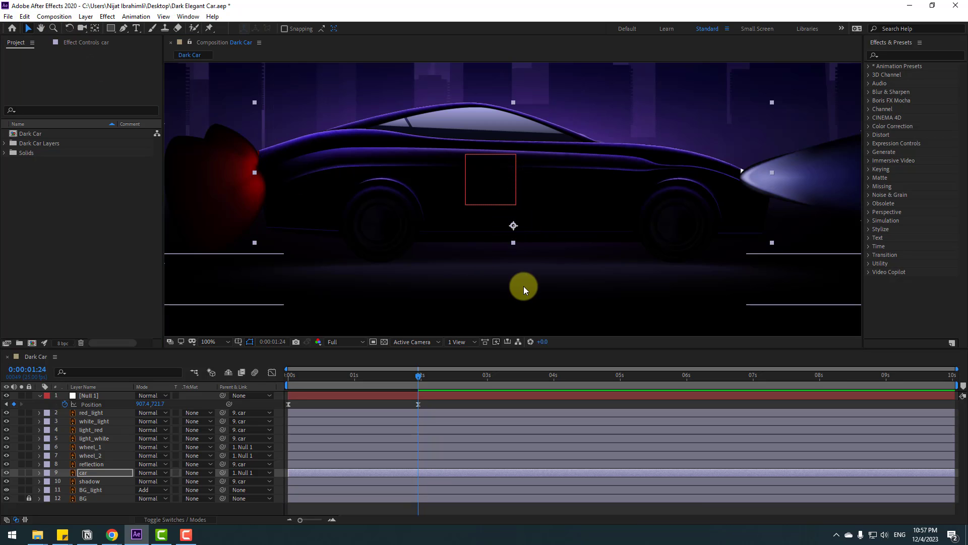
{"action": "key", "text": "comma"}
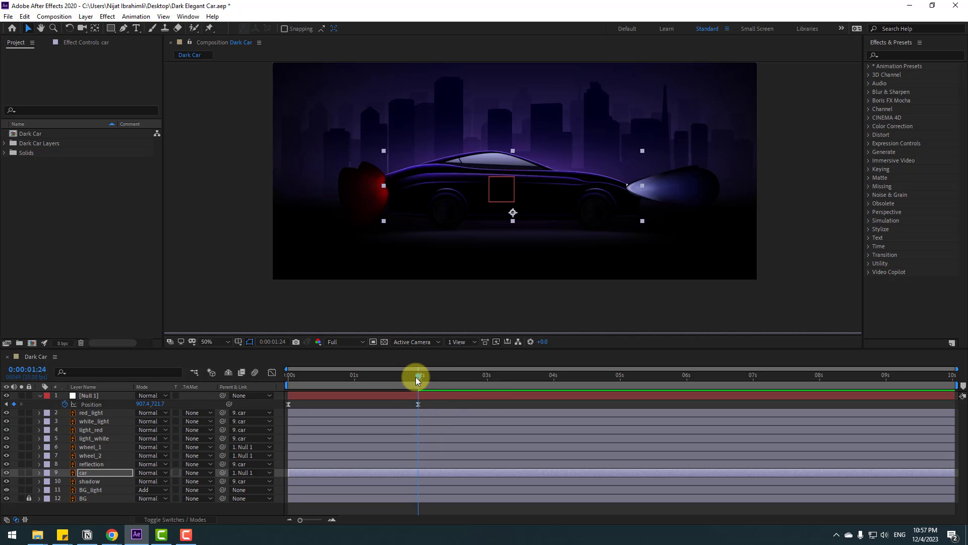
Step: Keyframe the car's Rotation at 1:16, then tilt it to 2° at 2:01
{"action": "left_click_drag", "start_coordinate": [415, 376], "coordinate": [396, 377]}
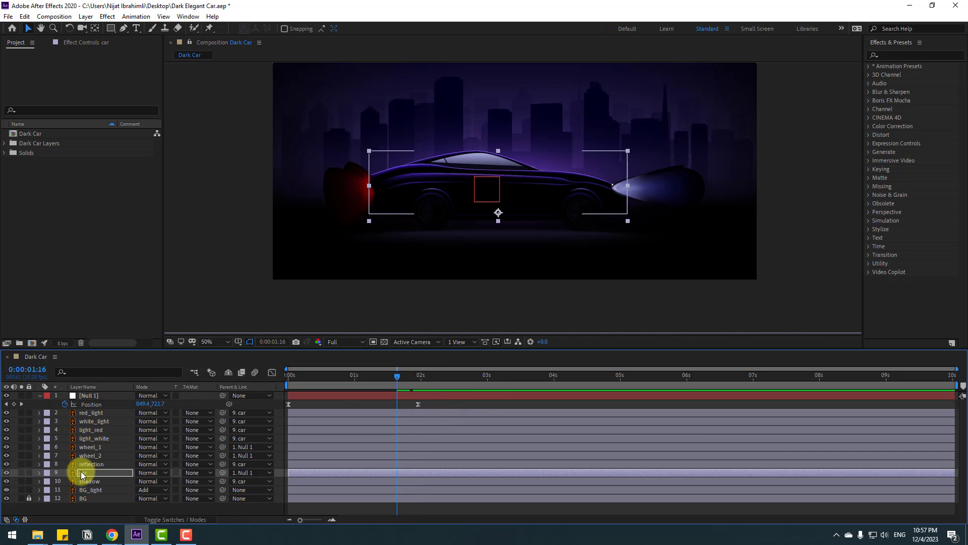
{"action": "key", "text": "r"}
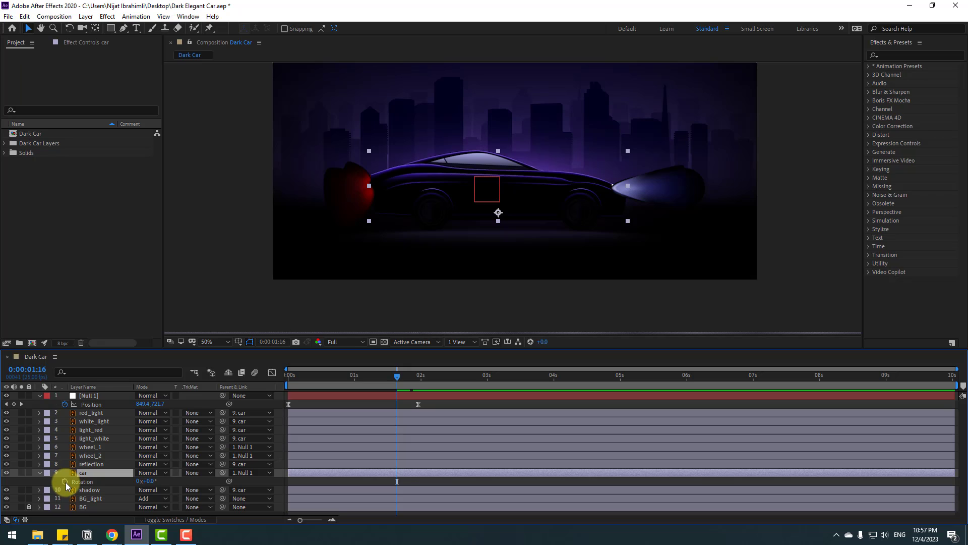
{"action": "left_click", "coordinate": [65, 481]}
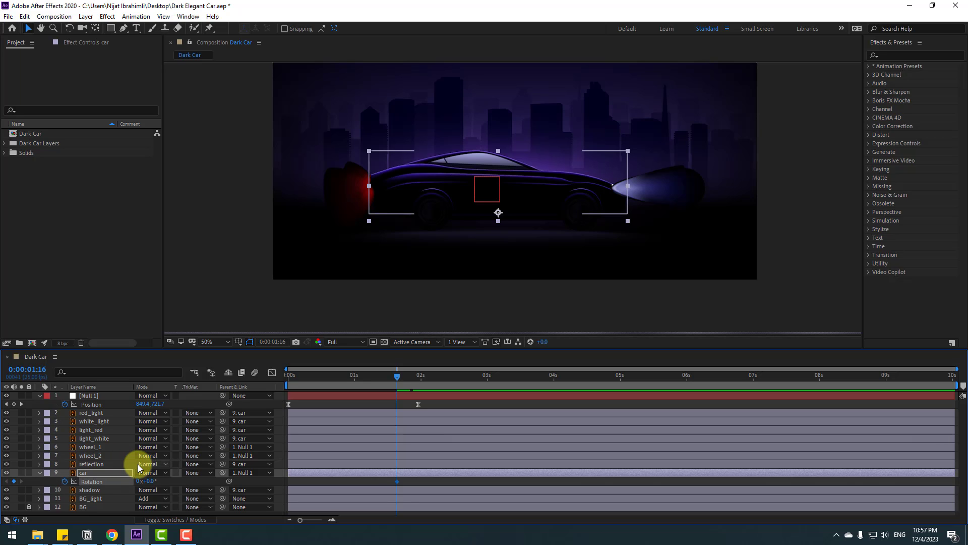
{"action": "left_click", "coordinate": [268, 340]}
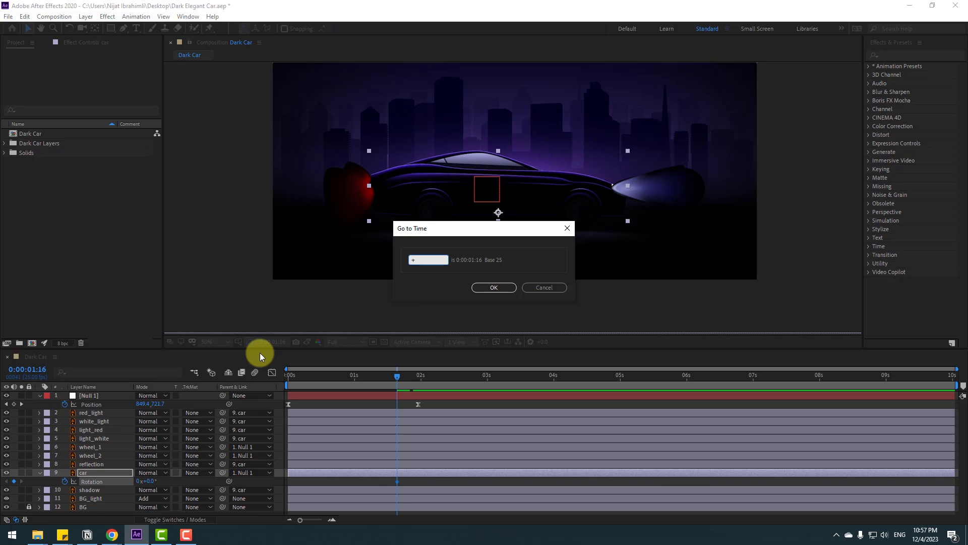
{"action": "left_click", "coordinate": [494, 288]}
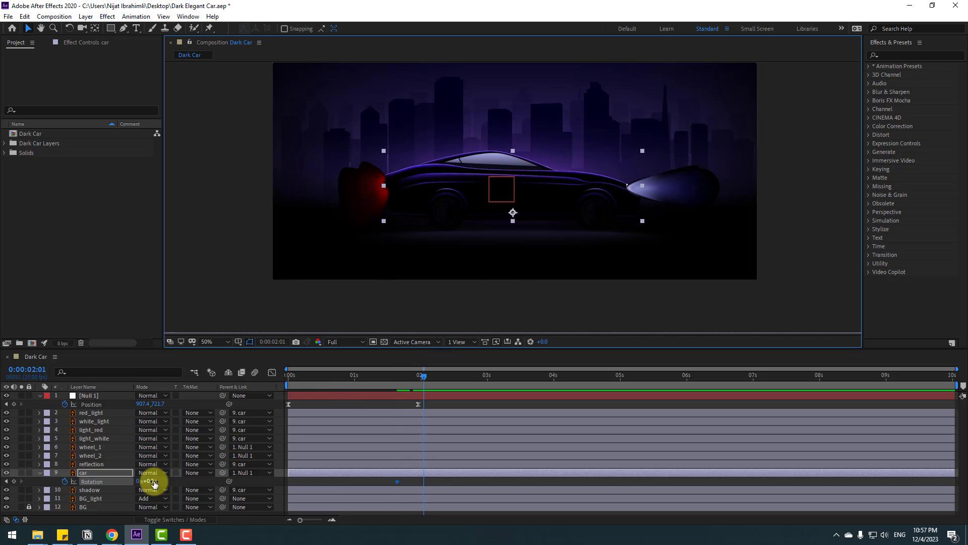
{"action": "left_click_drag", "start_coordinate": [154, 483], "coordinate": [153, 480]}
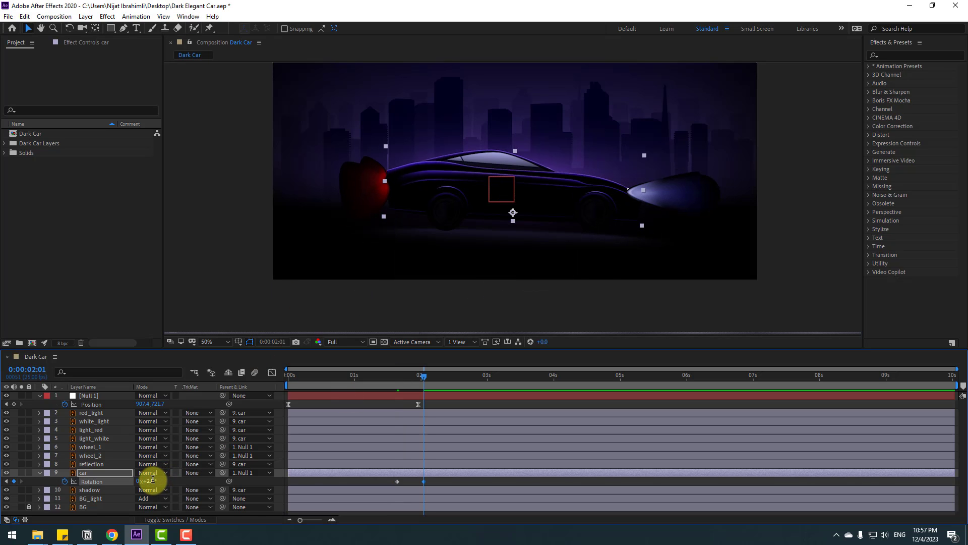
{"action": "left_click", "coordinate": [422, 398]}
{"action": "mouse_move", "coordinate": [426, 371]}
{"action": "left_mouse_down"}
{"action": "mouse_move", "coordinate": [390, 381]}
{"action": "mouse_move", "coordinate": [421, 377]}
{"action": "left_mouse_up"}
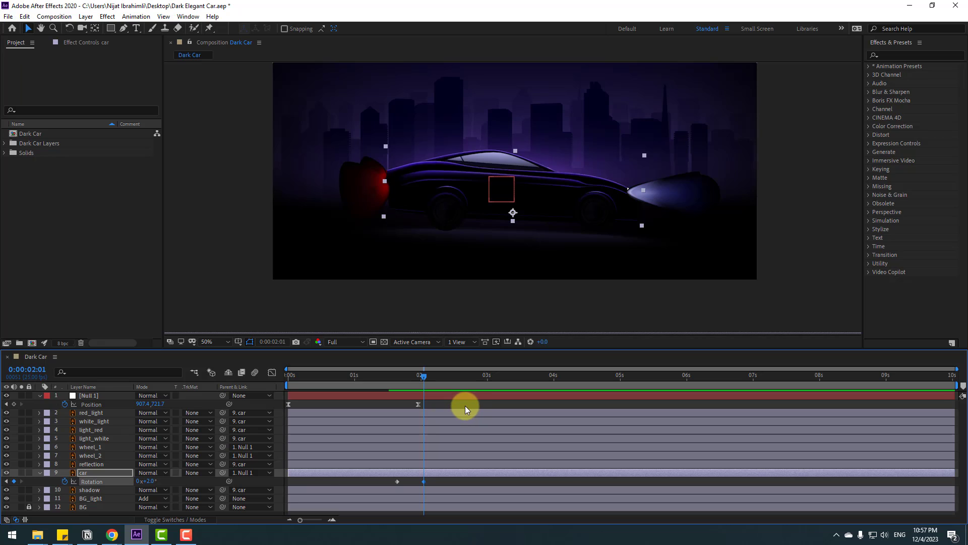
Step: Add car Rotation keyframes of -1° at 2:11, 1° at 2:21 and -1° at 3:06
{"action": "key", "text": "shift+Page_Down"}
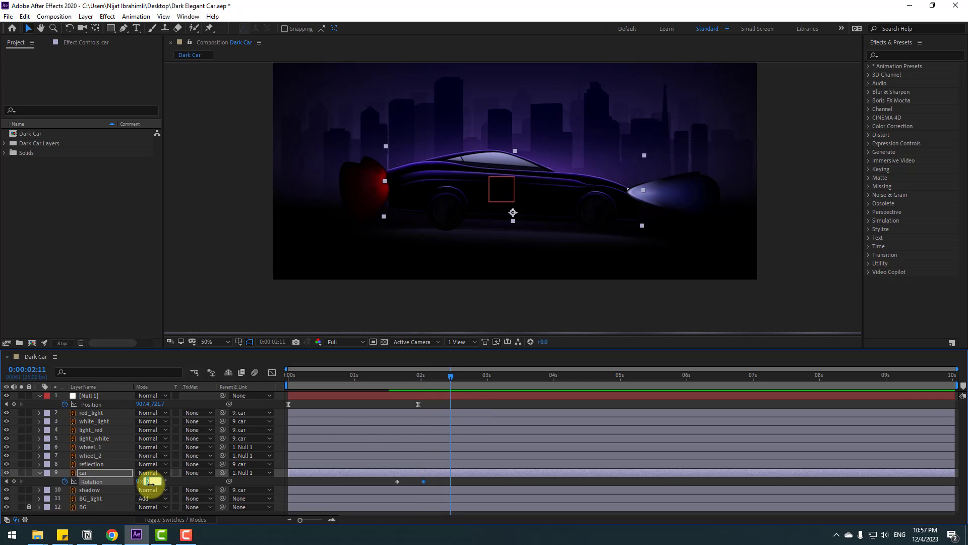
{"action": "type", "text": "-1"}
{"action": "key", "text": "Return"}
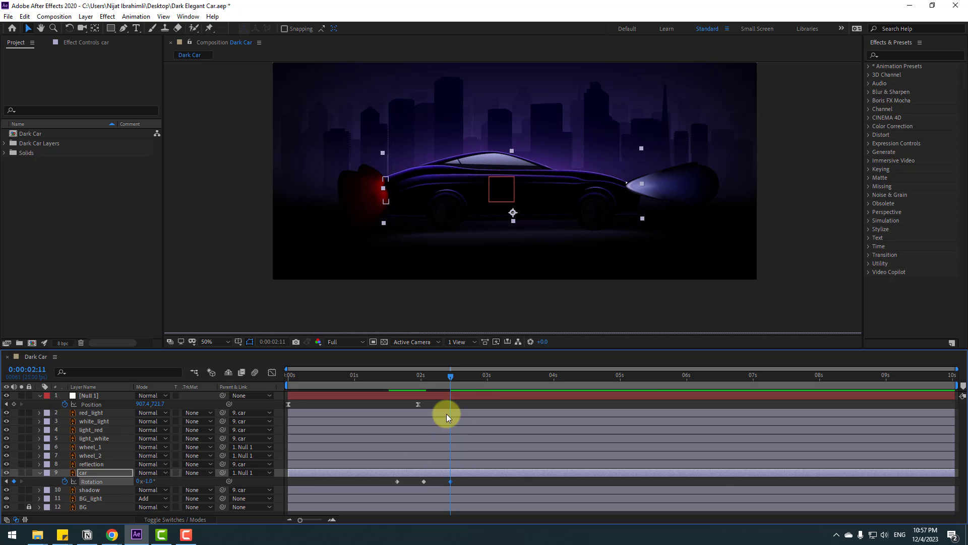
{"action": "key", "text": "shift+Page_Down"}
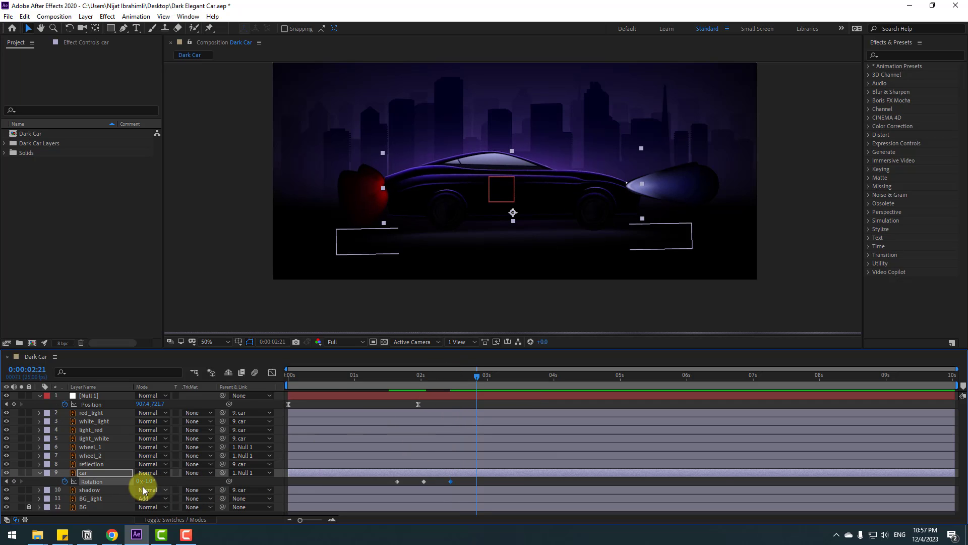
{"action": "left_click", "coordinate": [146, 481]}
{"action": "type", "text": "1"}
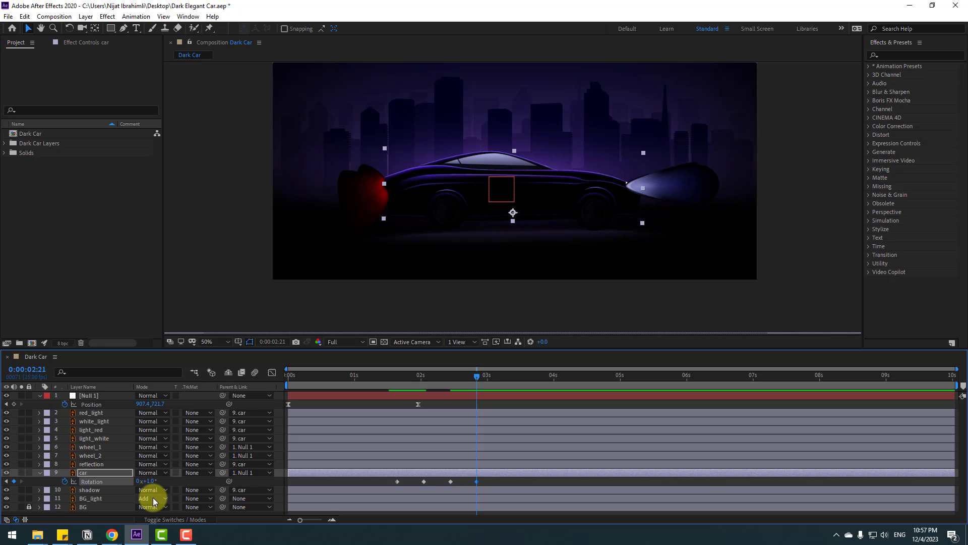
{"action": "key", "text": "Return"}
{"action": "key", "text": "shift+Page_Down"}
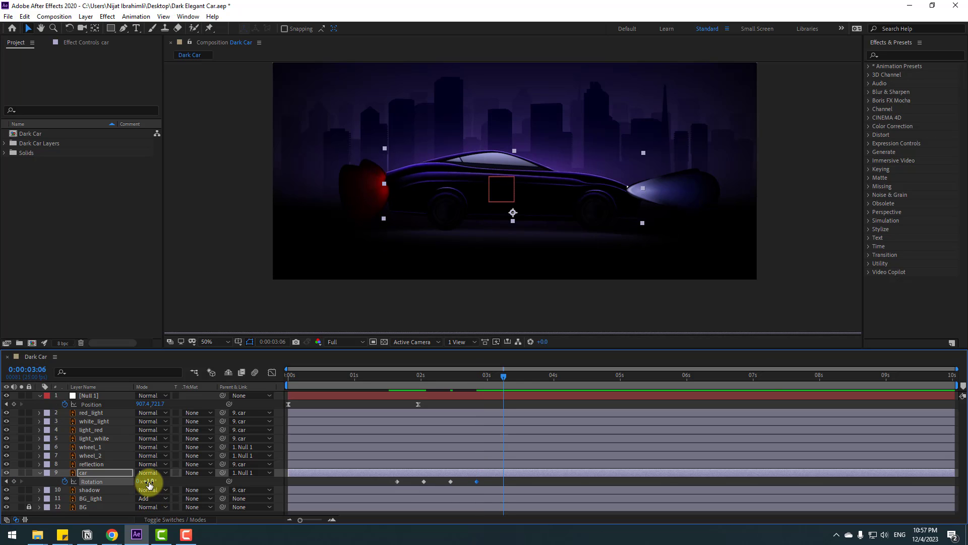
{"action": "type", "text": "-1"}
{"action": "key", "text": "Return"}
{"action": "mouse_move", "coordinate": [457, 376]}
{"action": "left_mouse_down"}
{"action": "mouse_move", "coordinate": [401, 376]}
{"action": "mouse_move", "coordinate": [477, 381]}
{"action": "left_mouse_up"}
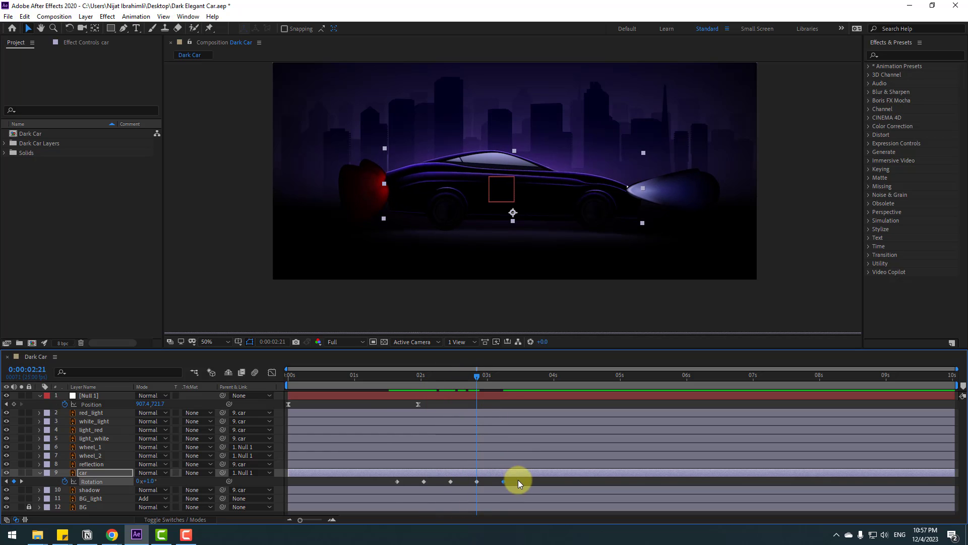
Step: Apply Easy Ease to all five car Rotation keyframes
{"action": "left_click_drag", "start_coordinate": [518, 483], "coordinate": [393, 485]}
{"action": "right_click", "coordinate": [397, 482]}
{"action": "mouse_move", "coordinate": [410, 476]}
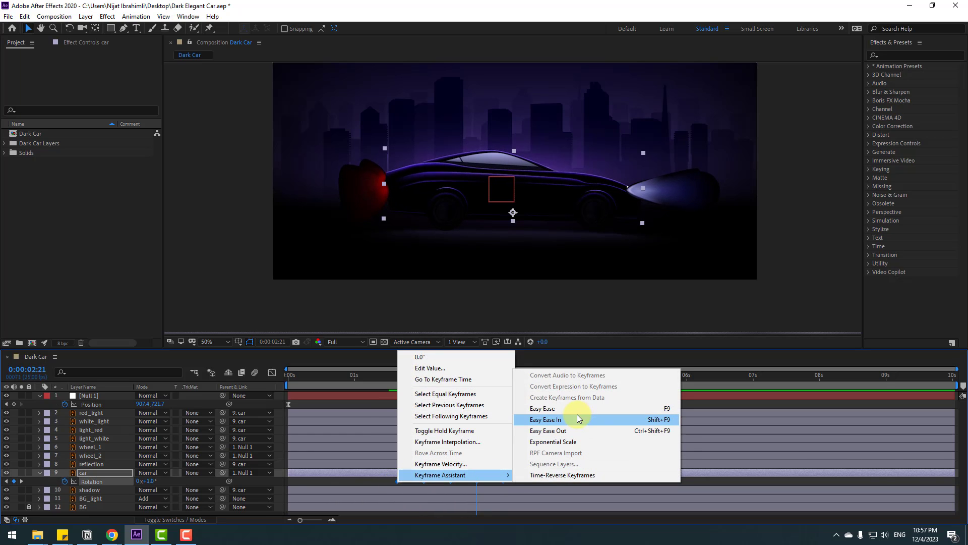
{"action": "left_click", "coordinate": [664, 408]}
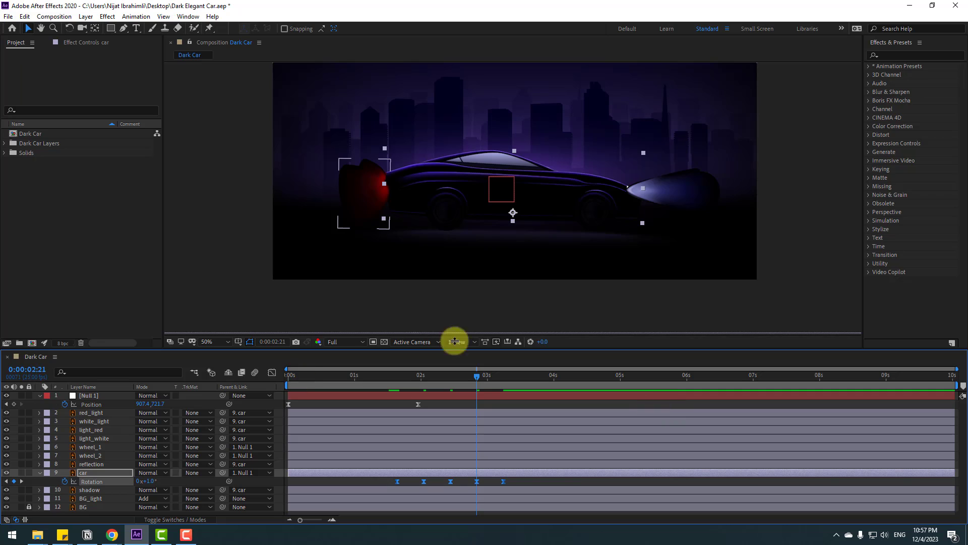
{"action": "left_click", "coordinate": [674, 188]}
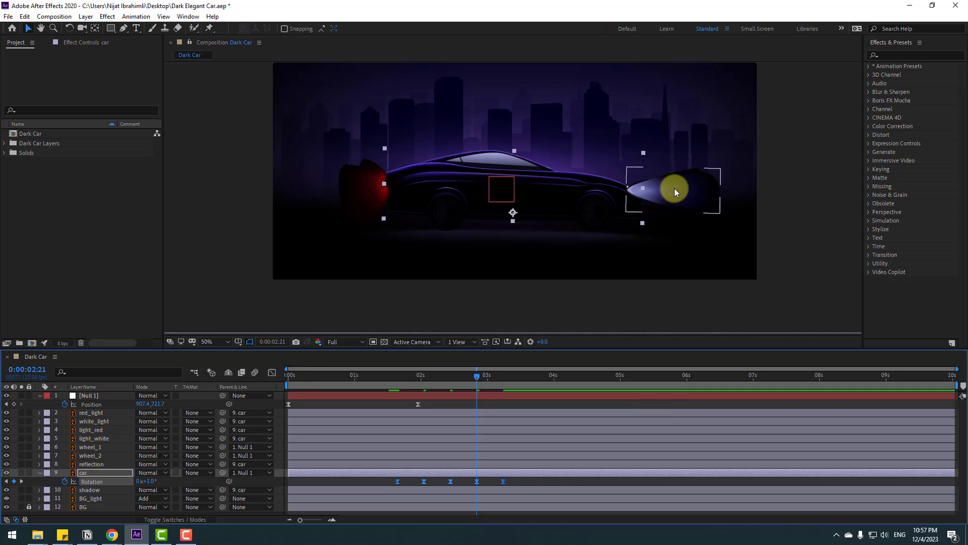
Step: Set the white headlight glow and red tail light layers to the Add blend mode
{"action": "left_click", "coordinate": [94, 412], "text": "ctrl"}
{"action": "left_click", "coordinate": [158, 414]}
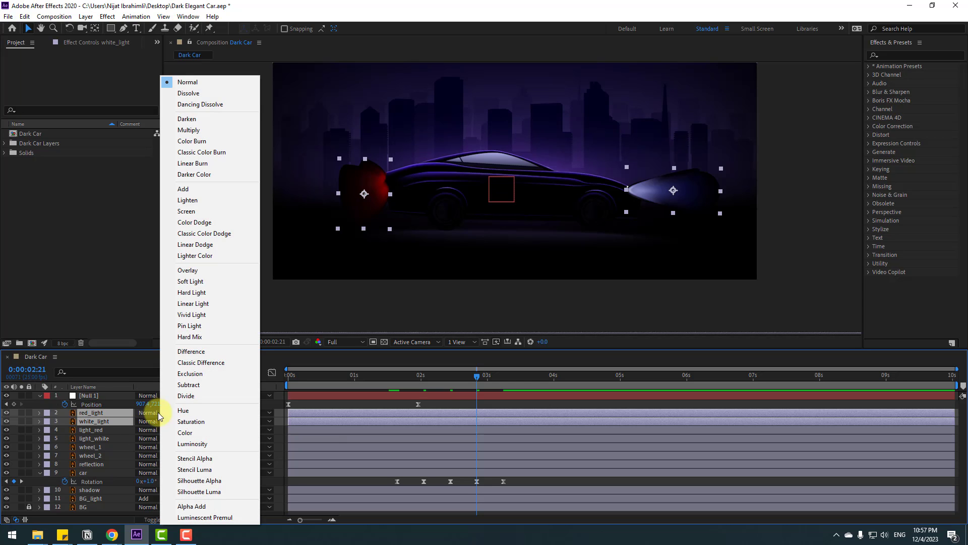
{"action": "left_click", "coordinate": [185, 189]}
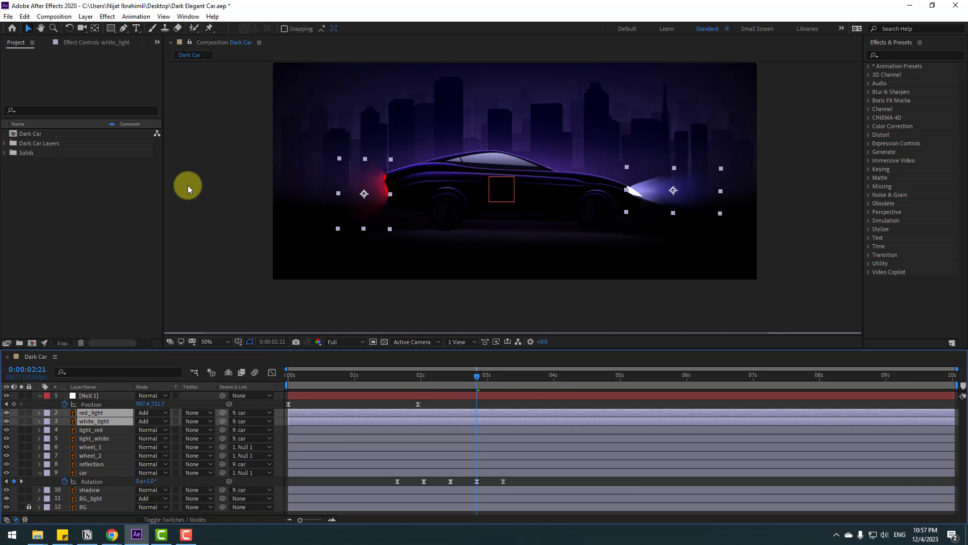
{"action": "left_click", "coordinate": [377, 367]}
{"action": "left_click_drag", "start_coordinate": [379, 374], "coordinate": [168, 434]}
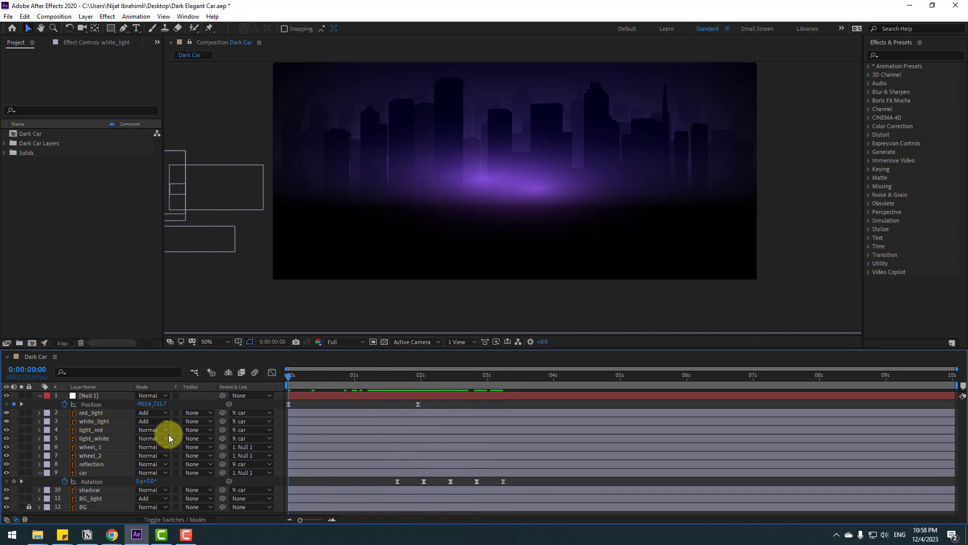
Step: Re-parent the shadow layer to Null 1 and preview the animation
{"action": "left_click", "coordinate": [88, 491]}
{"action": "left_click_drag", "start_coordinate": [223, 490], "coordinate": [80, 394]}
{"action": "key", "text": "space"}
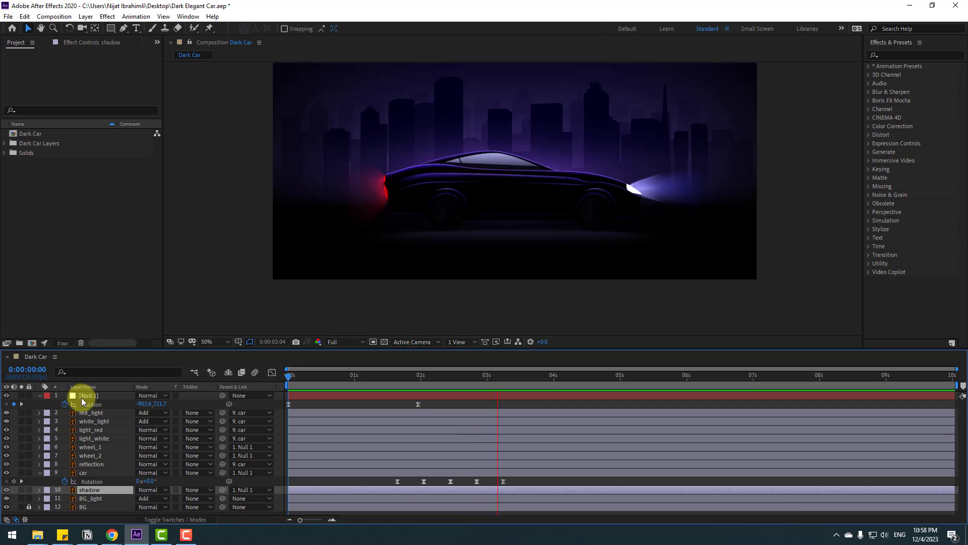
{"action": "key", "text": "space"}
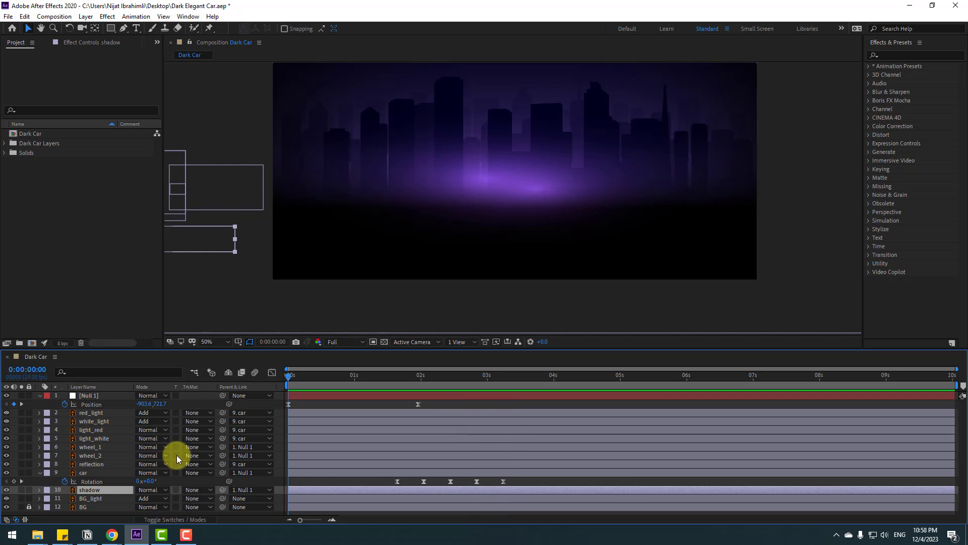
{"action": "left_click", "coordinate": [101, 448]}
Step: Keyframe both wheels' Rotation from 0° at 0 s to about 191° at 2 s
{"action": "left_click", "coordinate": [101, 456], "text": "shift"}
{"action": "key", "text": "r"}
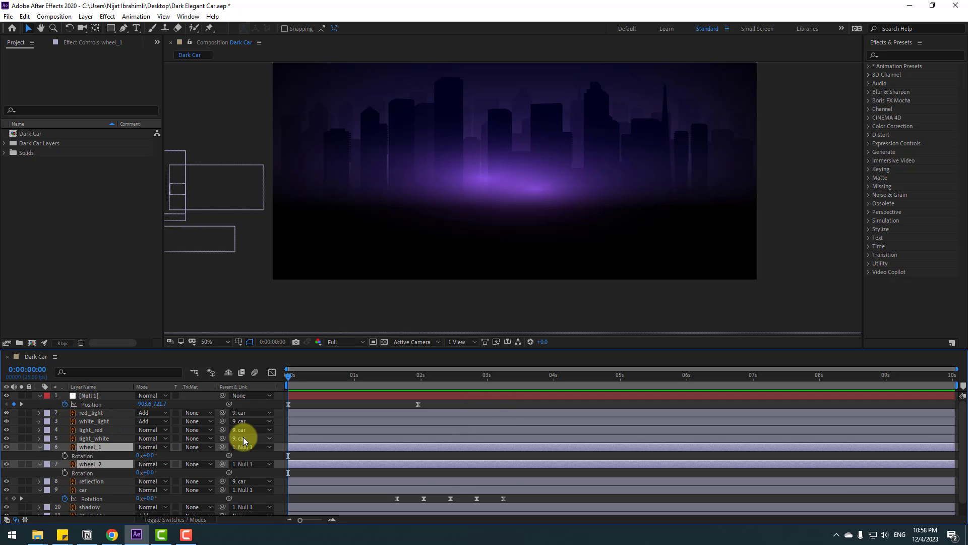
{"action": "left_click", "coordinate": [65, 455]}
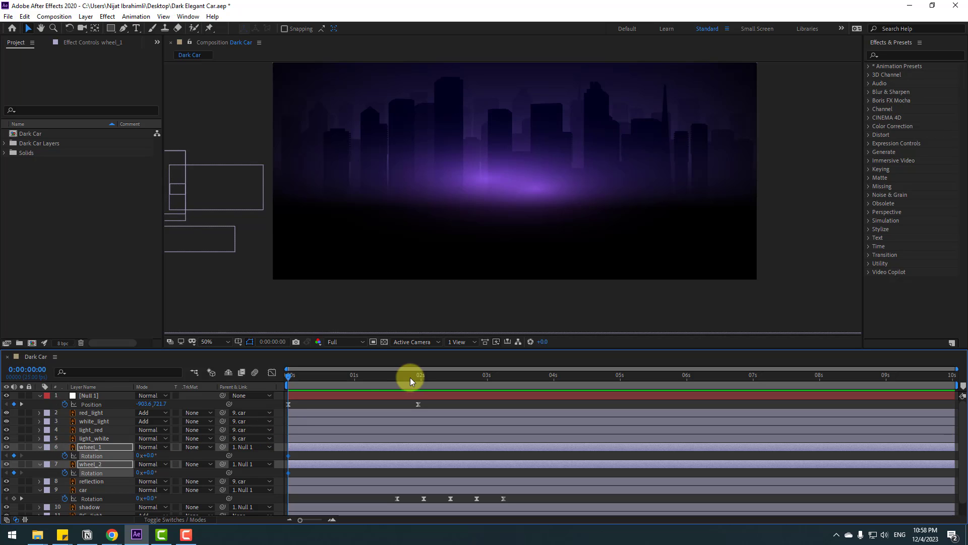
{"action": "left_click_drag", "start_coordinate": [366, 375], "coordinate": [420, 379]}
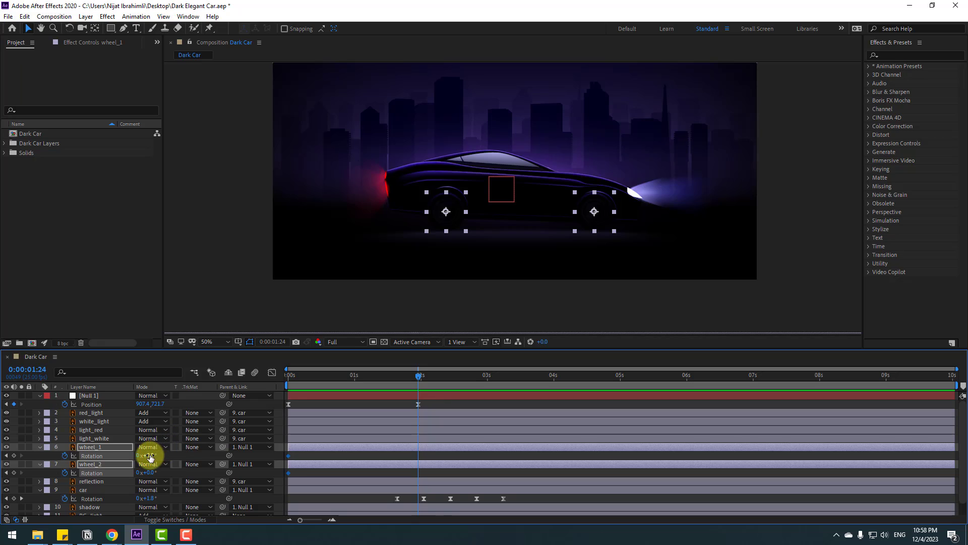
{"action": "left_click_drag", "start_coordinate": [147, 455], "coordinate": [242, 443]}
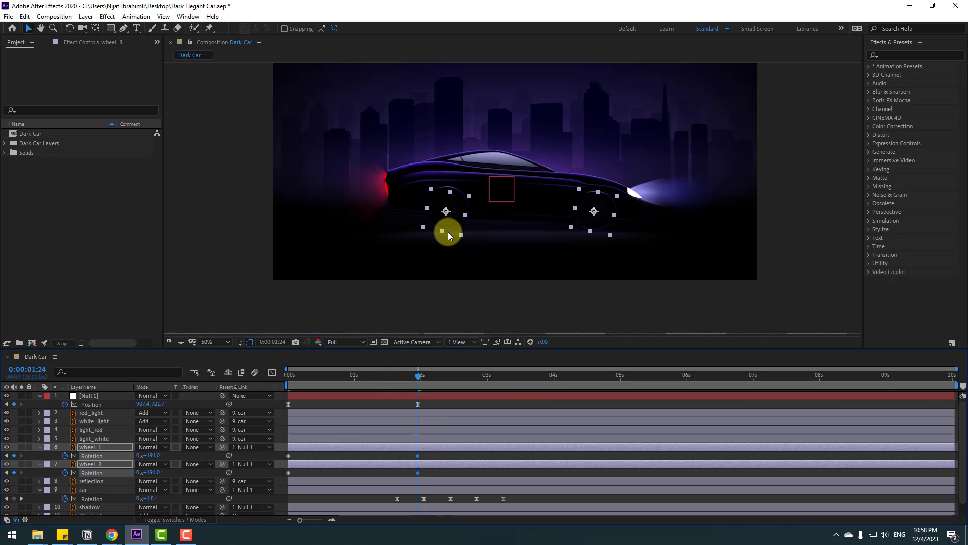
Step: Apply Easy Ease to the wheels' end keyframes, reshape the speed curve, and preview
{"action": "left_click", "coordinate": [96, 29]}
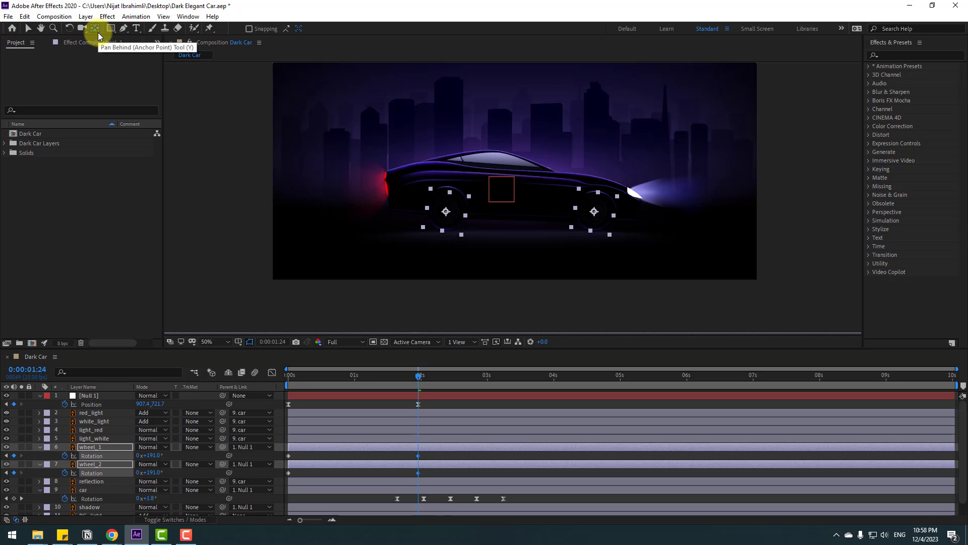
{"action": "left_click", "coordinate": [29, 30]}
{"action": "left_click_drag", "start_coordinate": [427, 451], "coordinate": [284, 479]}
{"action": "right_click", "coordinate": [287, 474]}
{"action": "mouse_move", "coordinate": [293, 468]}
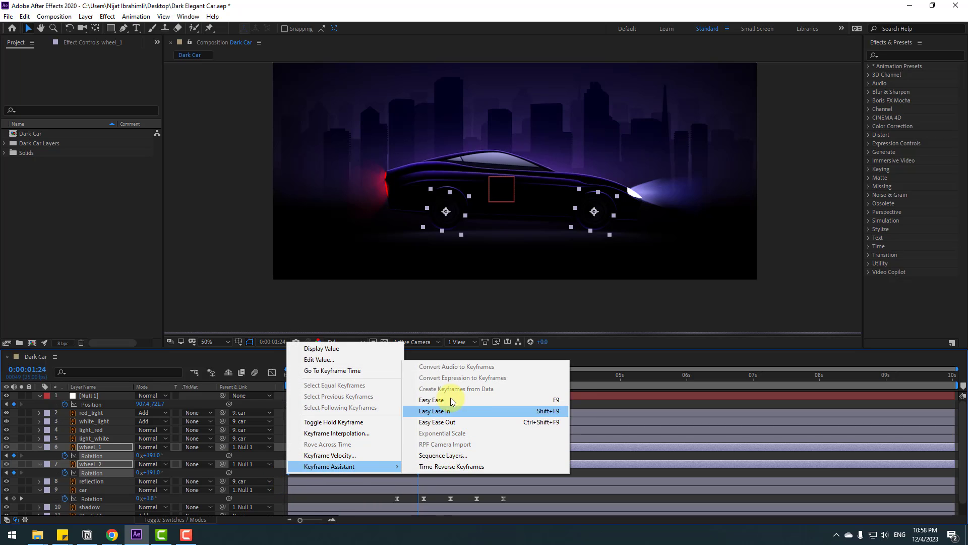
{"action": "left_click", "coordinate": [450, 397]}
{"action": "left_click", "coordinate": [272, 372]}
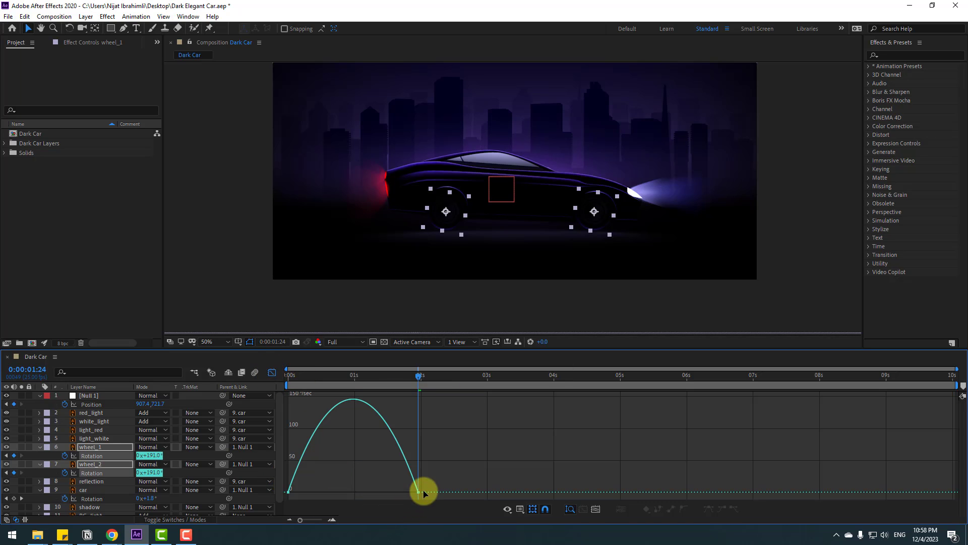
{"action": "left_click_drag", "start_coordinate": [394, 497], "coordinate": [380, 487]}
{"action": "key", "text": "space"}
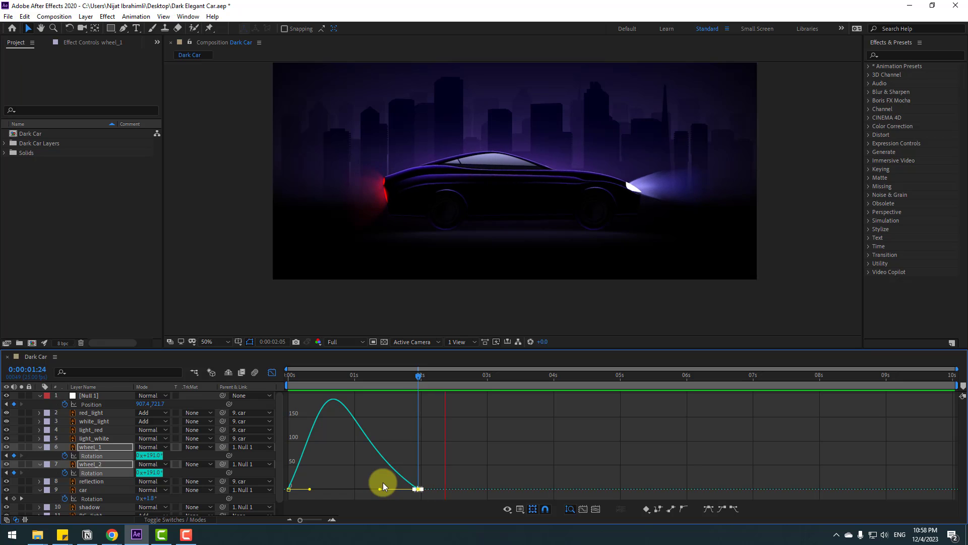
{"action": "key", "text": "space"}
{"action": "left_click", "coordinate": [273, 374]}
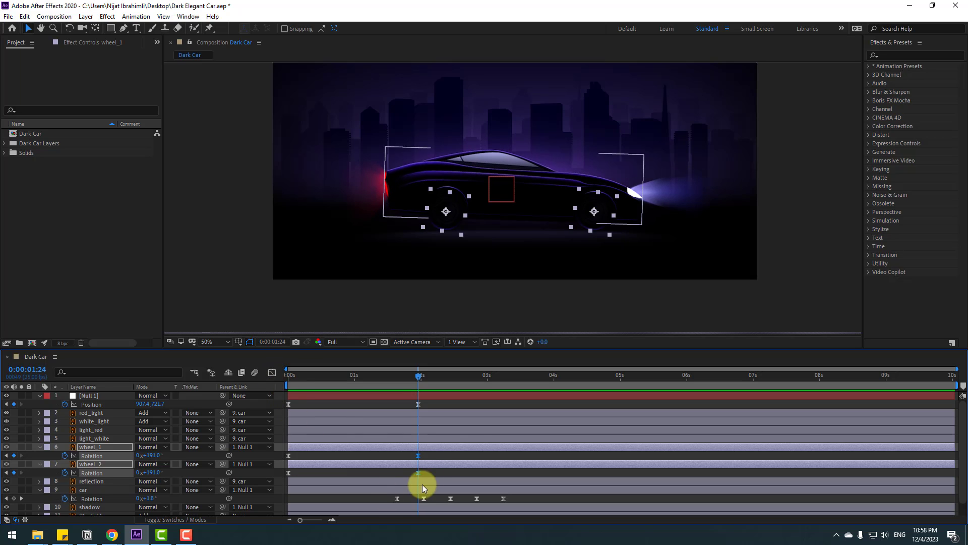
Step: Push the wheels' final spin keyframes to about 2:18 and shift the car's wobble keyframes earlier
{"action": "left_click_drag", "start_coordinate": [426, 456], "coordinate": [437, 474]}
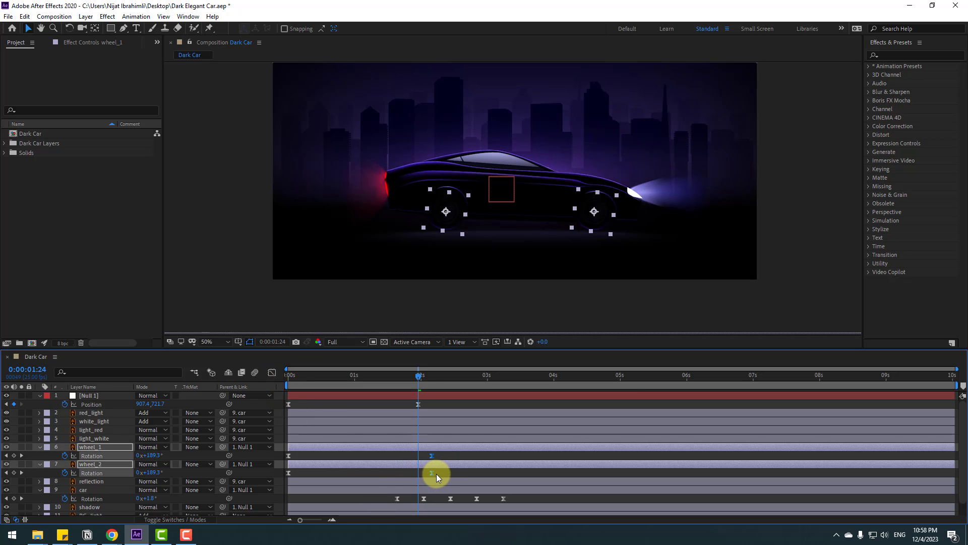
{"action": "key", "text": "space"}
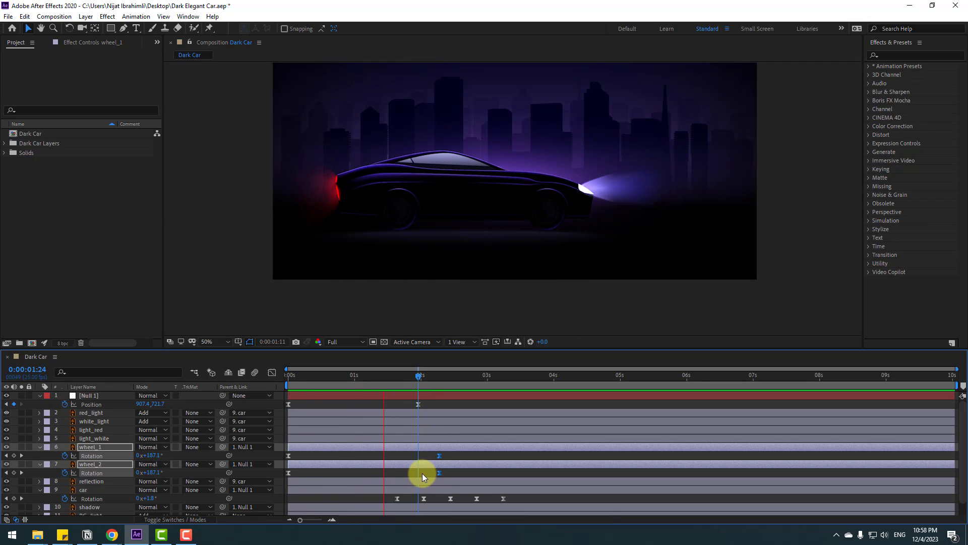
{"action": "left_click_drag", "start_coordinate": [439, 456], "coordinate": [454, 457]}
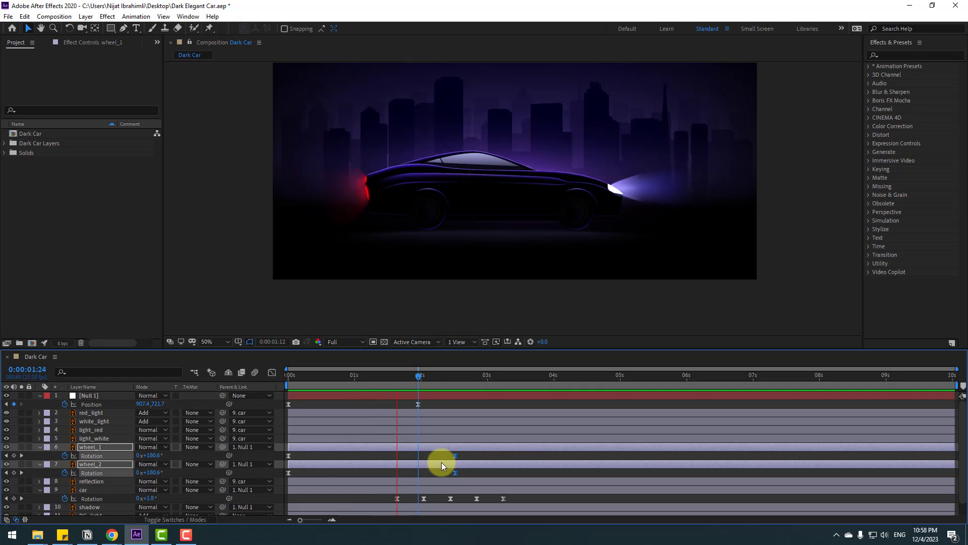
{"action": "left_click_drag", "start_coordinate": [455, 456], "coordinate": [470, 455]}
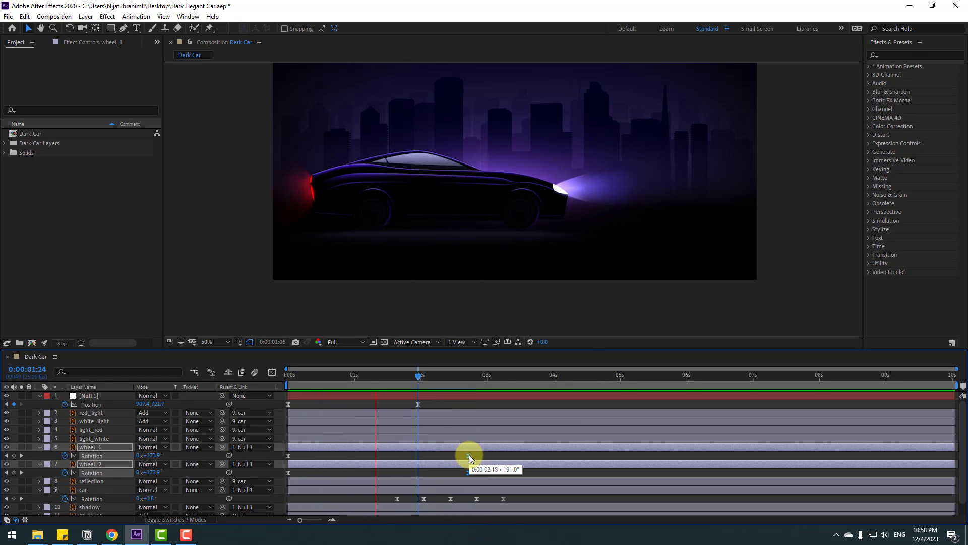
{"action": "left_click_drag", "start_coordinate": [512, 495], "coordinate": [378, 501]}
{"action": "left_click", "coordinate": [111, 496]}
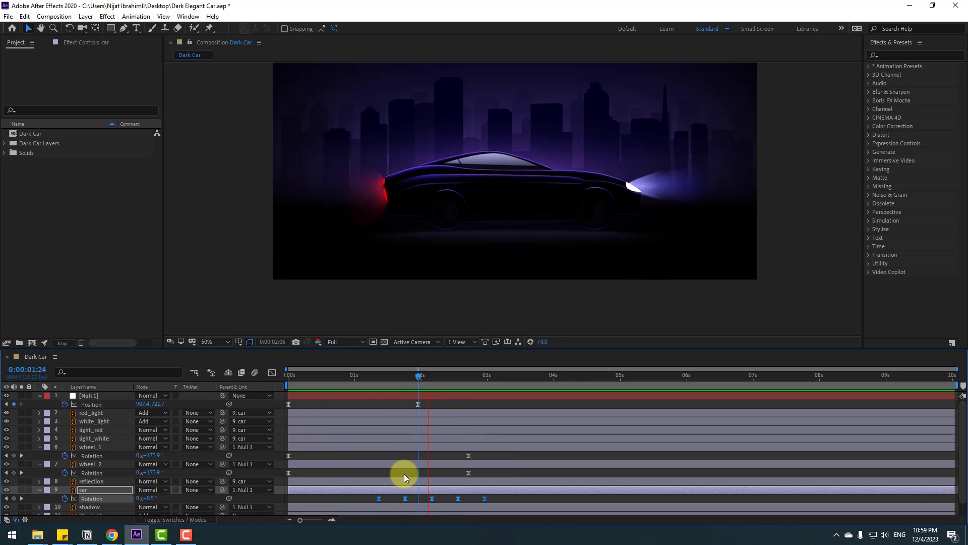
Step: Add a 0% Opacity keyframe on the reflection layer near the start
{"action": "key", "text": "space"}
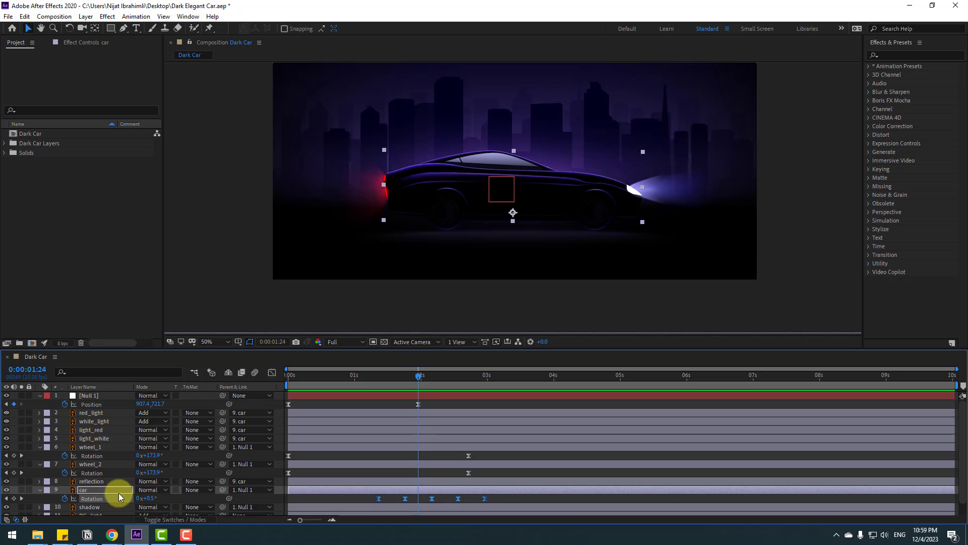
{"action": "left_click", "coordinate": [100, 482]}
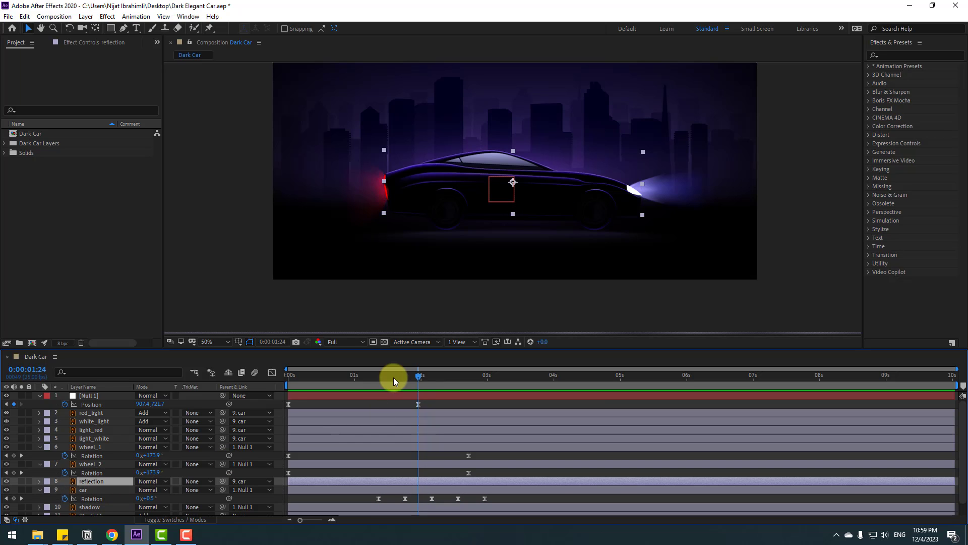
{"action": "left_click", "coordinate": [352, 376]}
{"action": "mouse_move", "coordinate": [342, 375]}
{"action": "left_mouse_down"}
{"action": "mouse_move", "coordinate": [352, 375]}
{"action": "mouse_move", "coordinate": [344, 378]}
{"action": "left_mouse_up"}
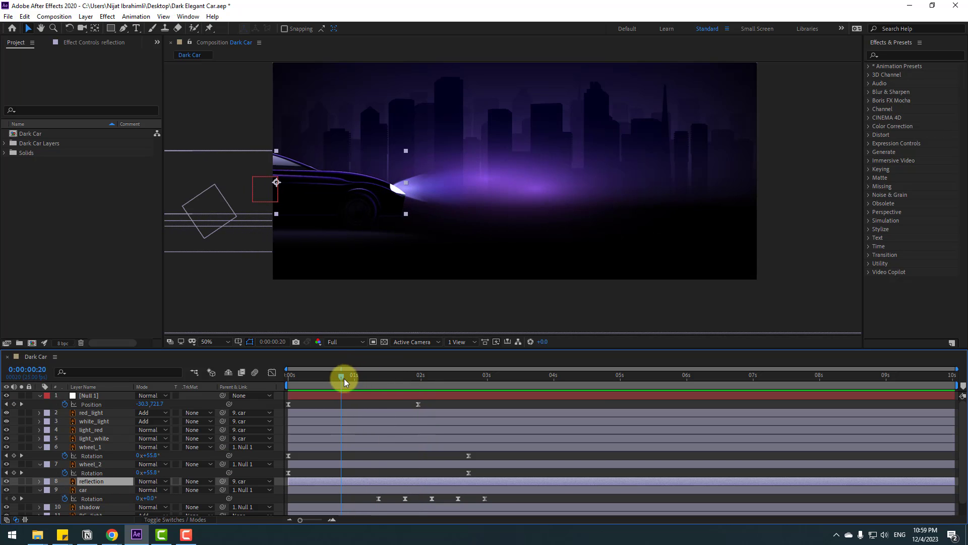
{"action": "key", "text": "t"}
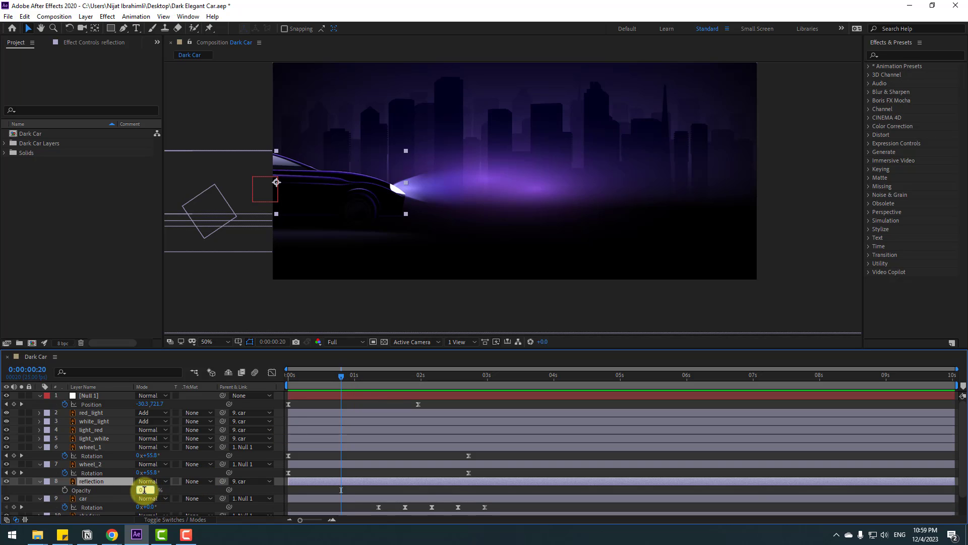
{"action": "left_click", "coordinate": [145, 490]}
{"action": "type", "text": "0"}
{"action": "key", "text": "Return"}
{"action": "key", "text": "space"}
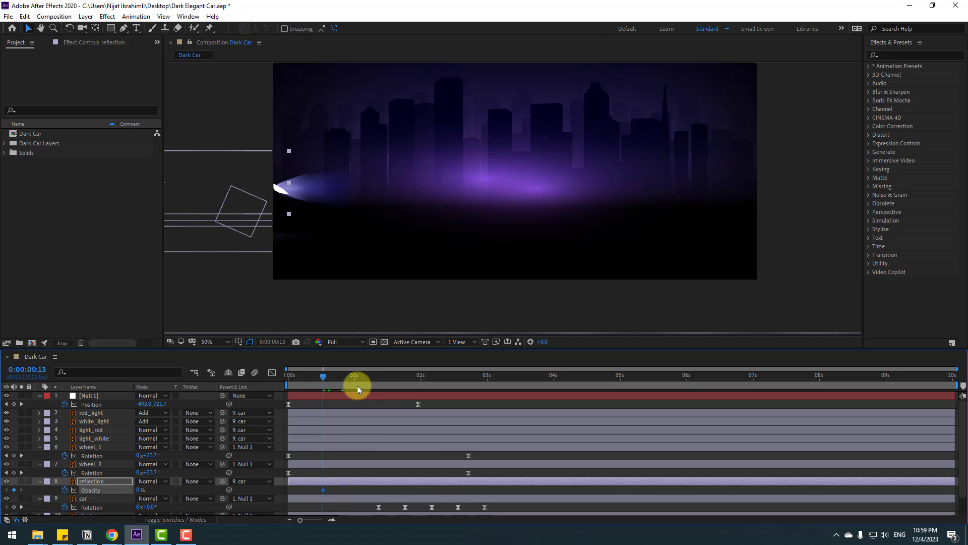
Step: Add reflection Opacity keyframes of 100% at 1:02, 60% at 1:15 and 100% at 2:05
{"action": "left_click_drag", "start_coordinate": [328, 376], "coordinate": [360, 374]}
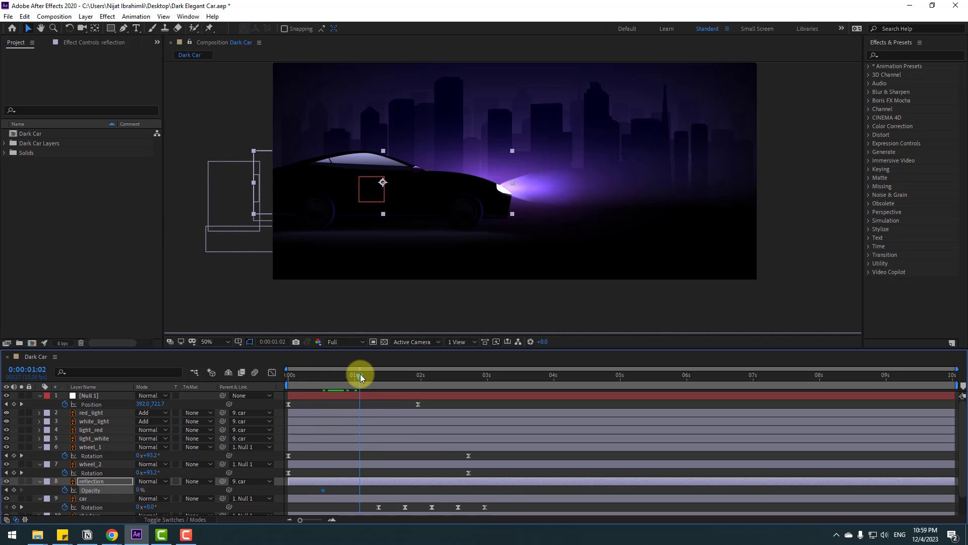
{"action": "left_click", "coordinate": [140, 491]}
{"action": "left_click", "coordinate": [140, 491]}
{"action": "key", "text": "Return"}
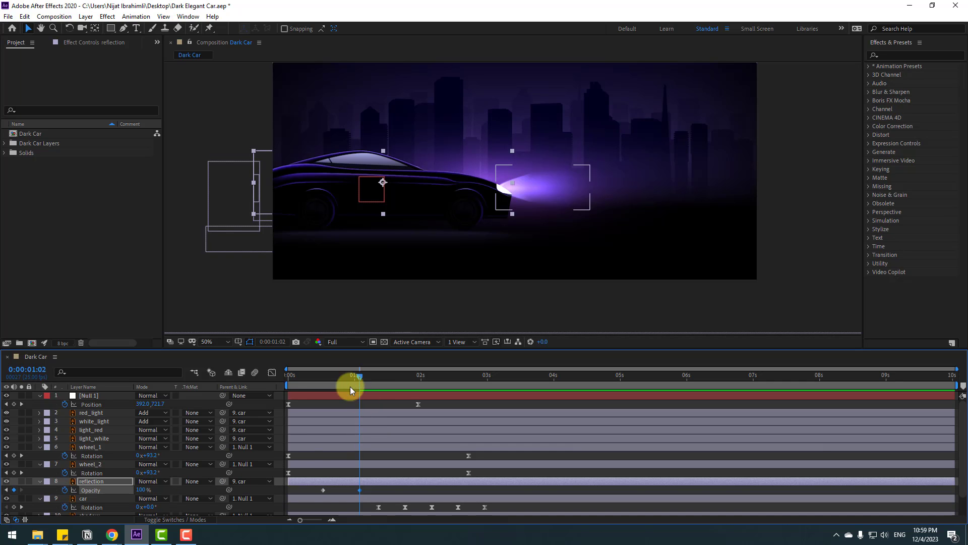
{"action": "left_click_drag", "start_coordinate": [350, 386], "coordinate": [384, 385]}
{"action": "left_click", "coordinate": [150, 492]}
{"action": "left_click_drag", "start_coordinate": [144, 493], "coordinate": [124, 492]}
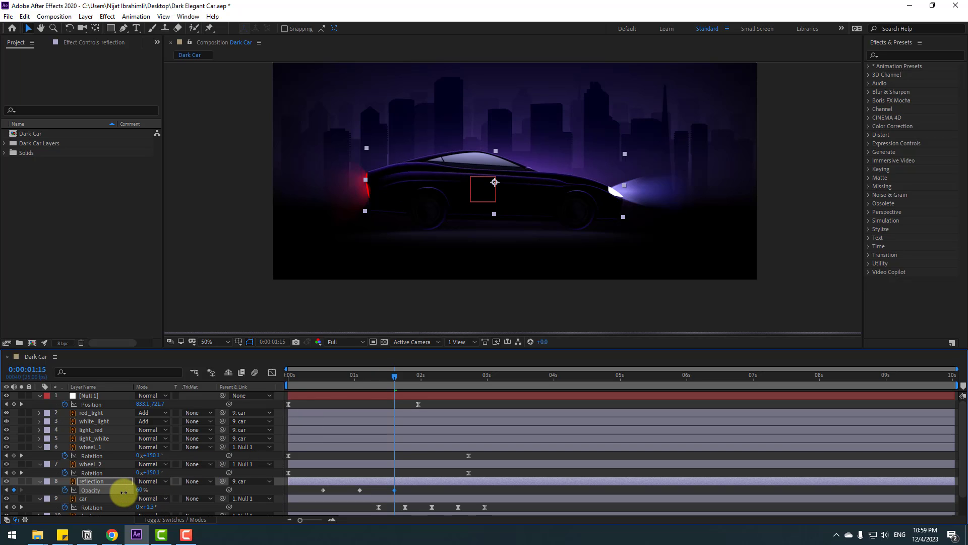
{"action": "left_click_drag", "start_coordinate": [410, 377], "coordinate": [434, 377]}
{"action": "type", "text": "100"}
{"action": "key", "text": "Return"}
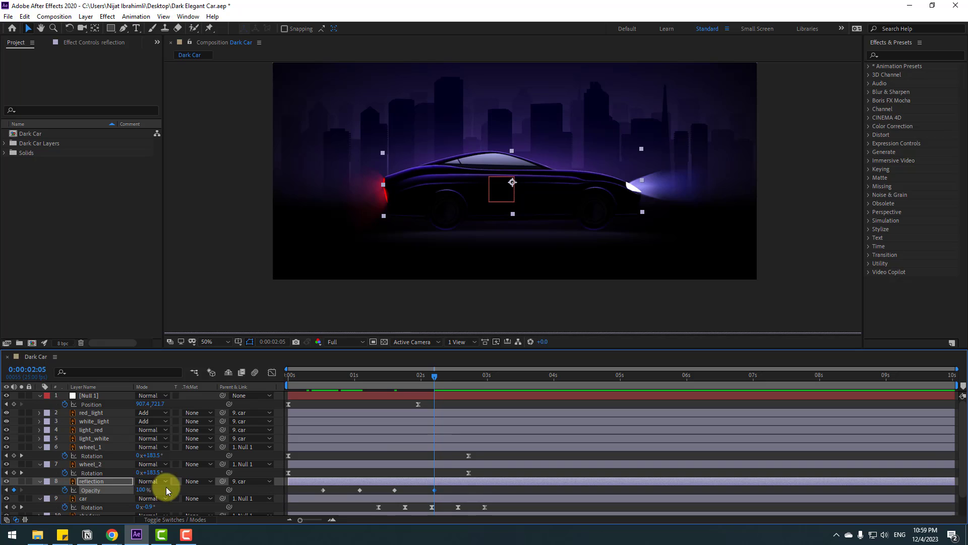
Step: Apply Easy Ease to all four Opacity keyframes and preview the reflection flicker
{"action": "left_click_drag", "start_coordinate": [461, 485], "coordinate": [325, 491]}
{"action": "right_click", "coordinate": [323, 490]}
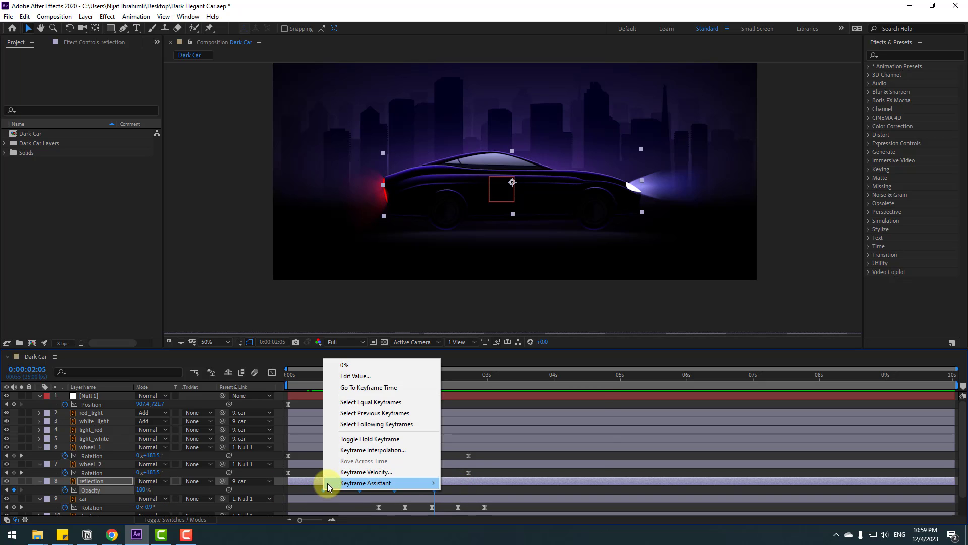
{"action": "mouse_move", "coordinate": [378, 482]}
{"action": "left_click", "coordinate": [515, 427]}
{"action": "key", "text": "space"}
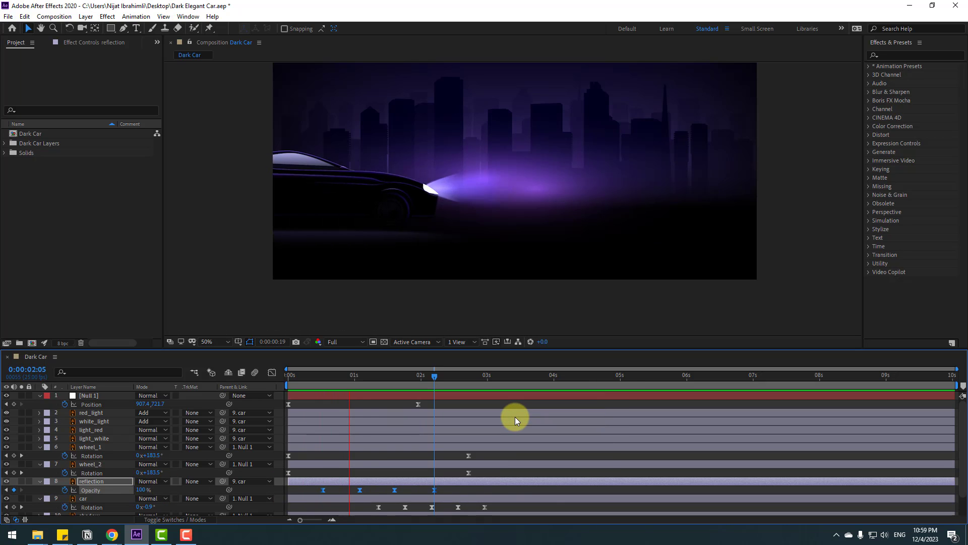
{"action": "key", "text": "space"}
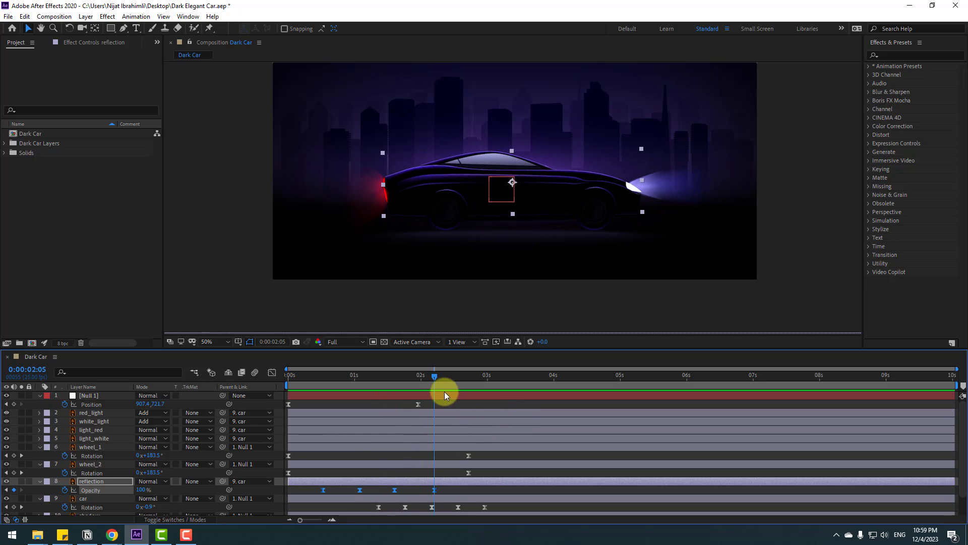
{"action": "left_click_drag", "start_coordinate": [434, 378], "coordinate": [210, 388]}
{"action": "scroll", "coordinate": [96, 499], "scroll_direction": "down", "scroll_amount": 2}
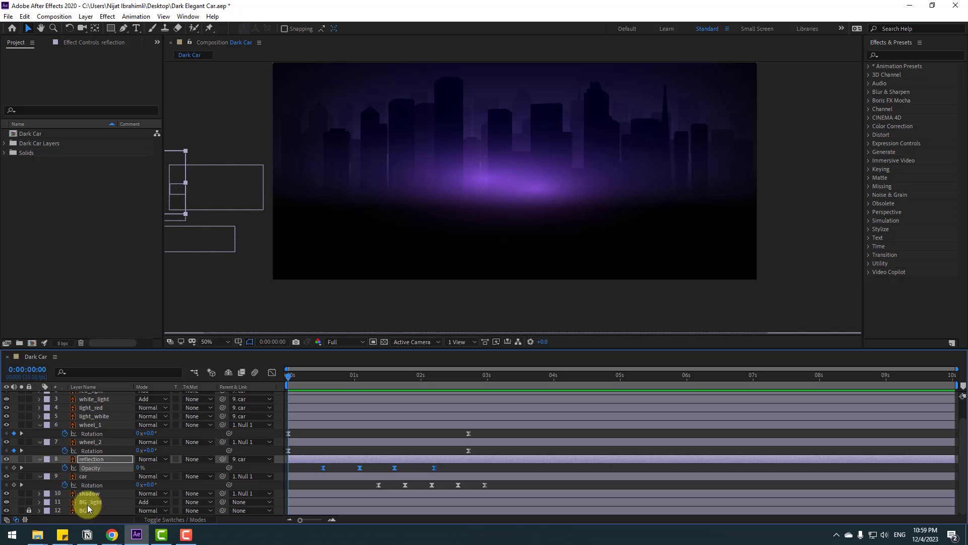
Step: Keyframe BG_light's Opacity at 0%, then at 100% later around the 3-second mark
{"action": "left_click", "coordinate": [88, 502]}
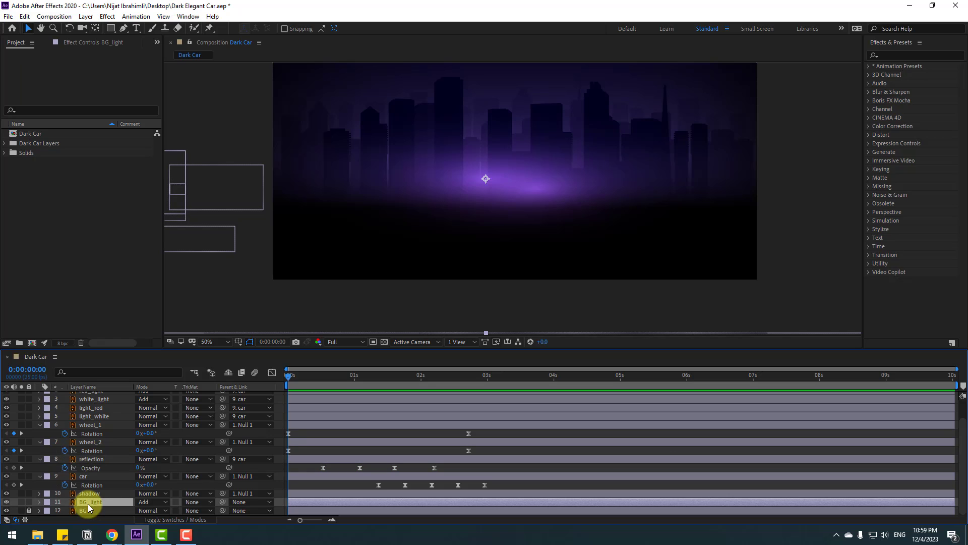
{"action": "key", "text": "t"}
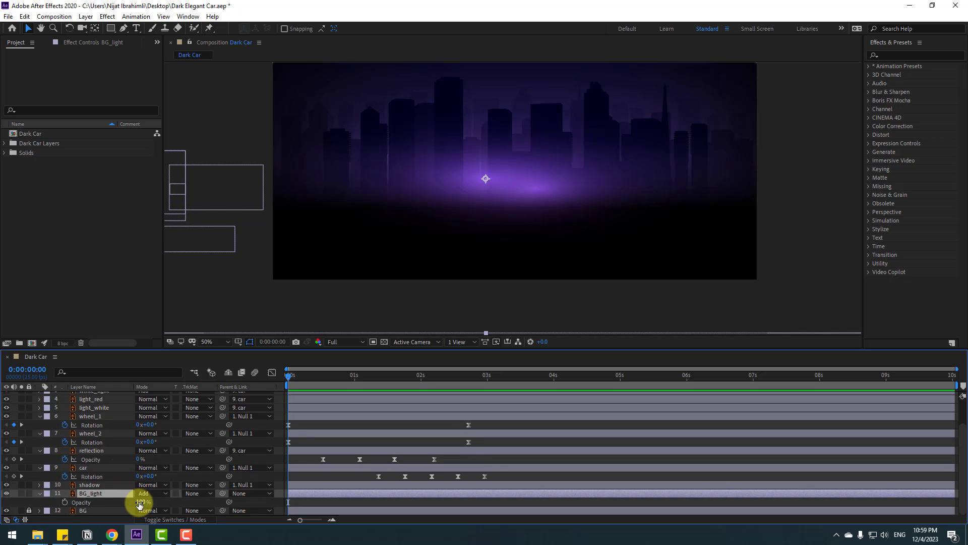
{"action": "left_click_drag", "start_coordinate": [140, 503], "coordinate": [47, 506]}
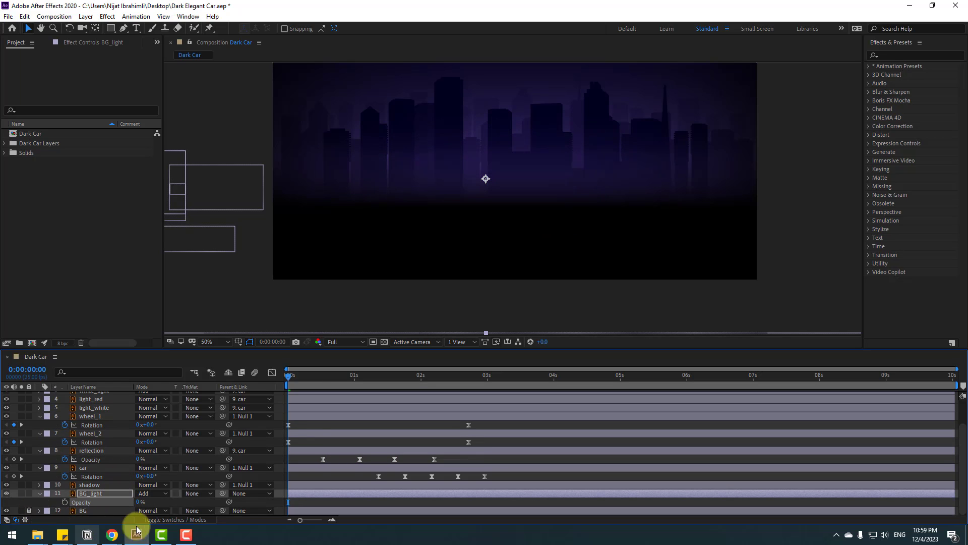
{"action": "left_click_drag", "start_coordinate": [323, 376], "coordinate": [485, 374]}
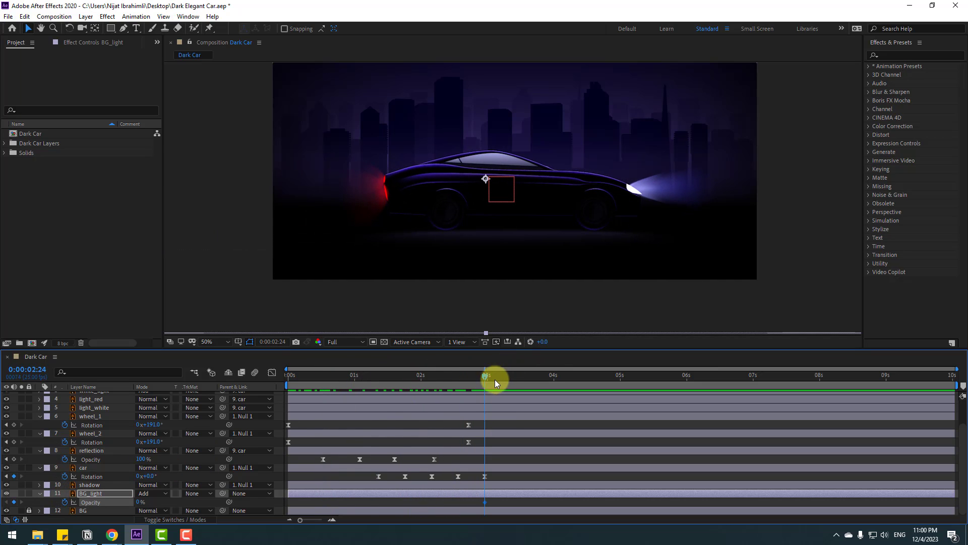
{"action": "left_click_drag", "start_coordinate": [138, 505], "coordinate": [326, 486]}
Step: Apply Easy Ease to both BG_light Opacity keyframes
{"action": "left_click_drag", "start_coordinate": [566, 503], "coordinate": [476, 516]}
{"action": "right_click", "coordinate": [485, 501]}
{"action": "mouse_move", "coordinate": [530, 495]}
{"action": "left_click", "coordinate": [634, 429]}
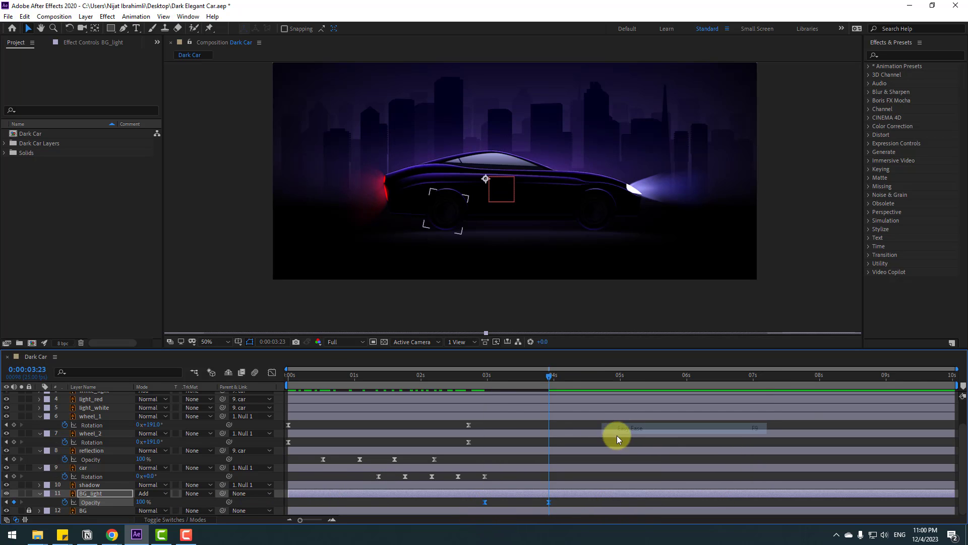
{"action": "left_click", "coordinate": [496, 376]}
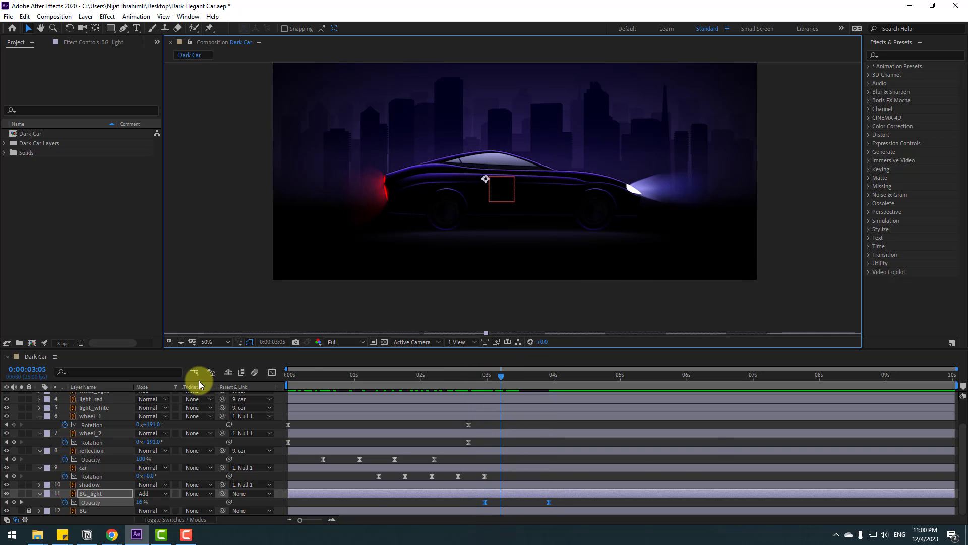
{"action": "scroll", "coordinate": [151, 404], "scroll_direction": "up", "scroll_amount": 2}
Step: Keyframe white_light's Opacity at 0% at 3:06 and 100% at 4:00
{"action": "left_click", "coordinate": [100, 423]}
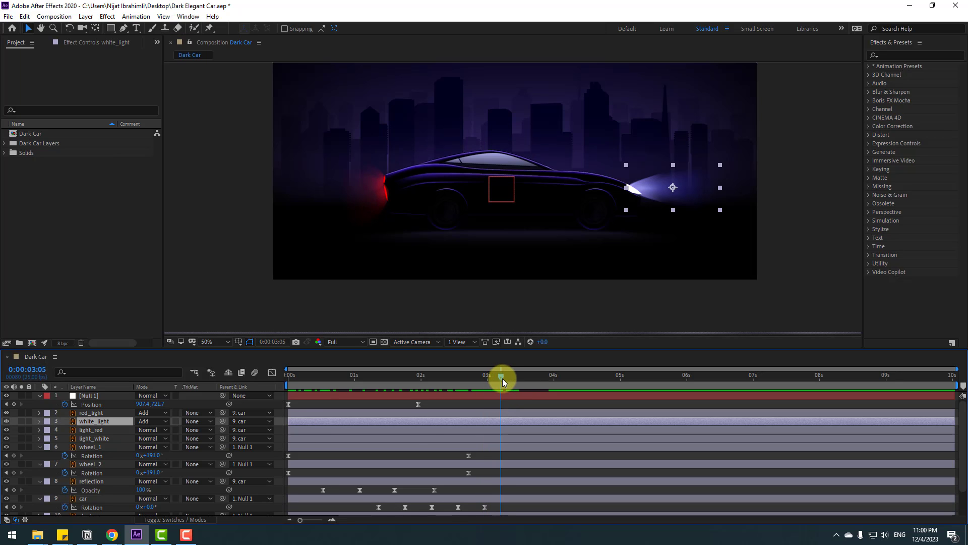
{"action": "left_click_drag", "start_coordinate": [502, 378], "coordinate": [503, 378]}
{"action": "key", "text": "t"}
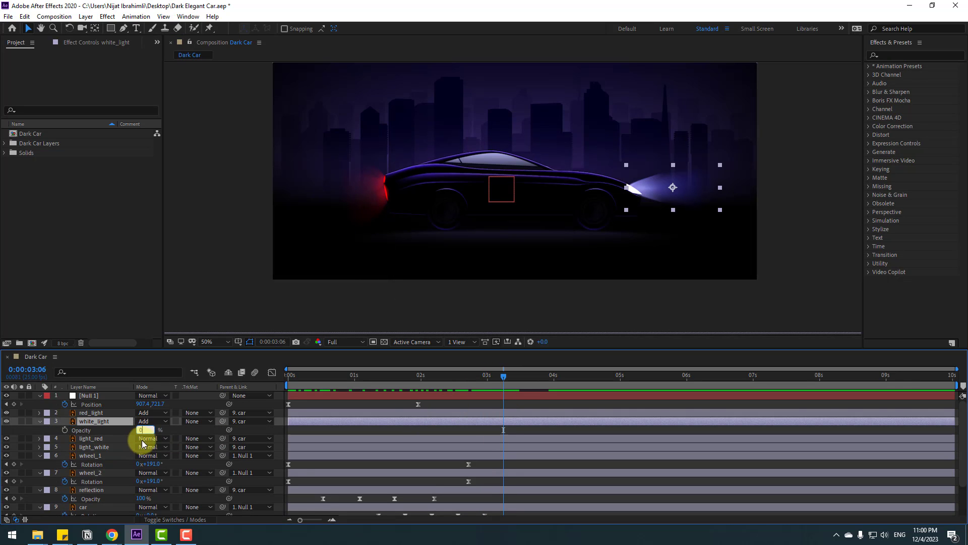
{"action": "key", "text": "Return"}
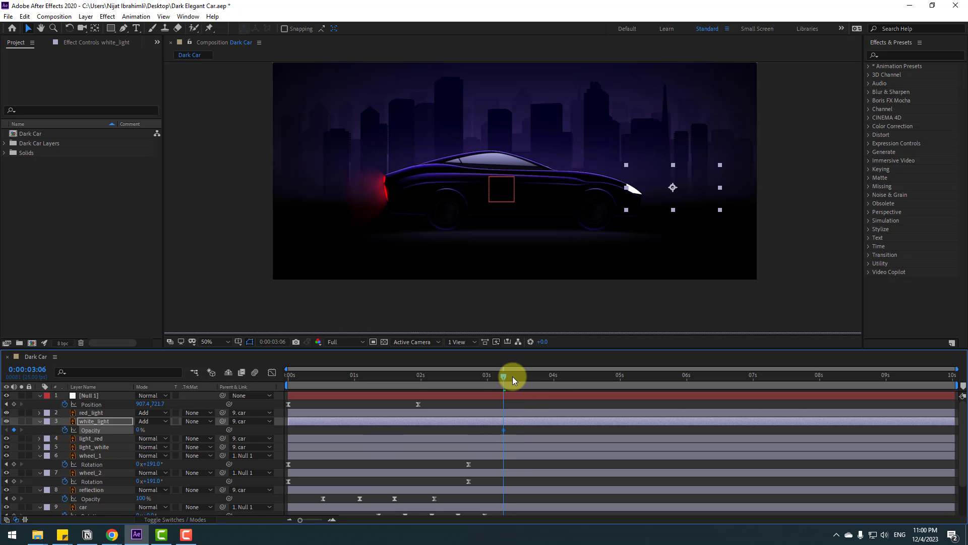
{"action": "left_click", "coordinate": [553, 376]}
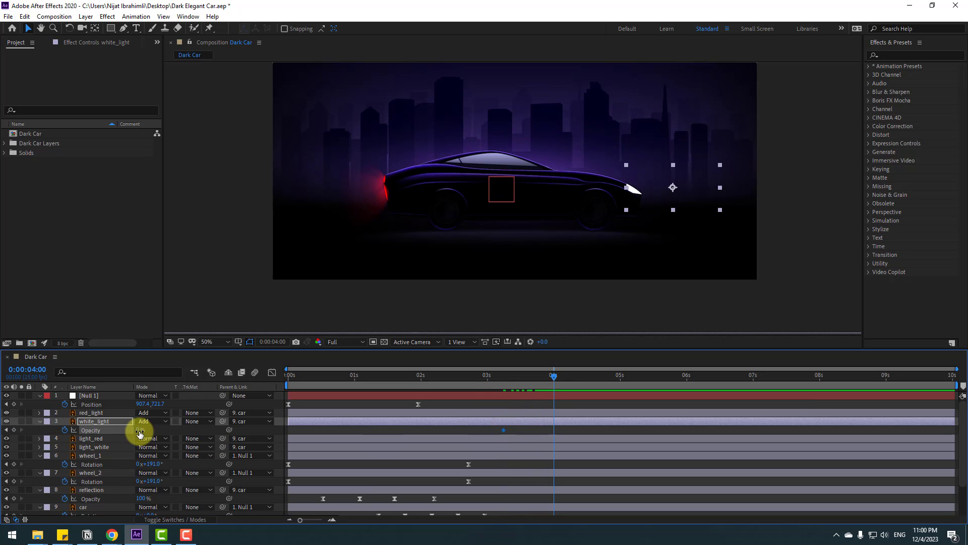
{"action": "left_click", "coordinate": [139, 431]}
{"action": "type", "text": "100"}
{"action": "key", "text": "Return"}
{"action": "left_click", "coordinate": [284, 394]}
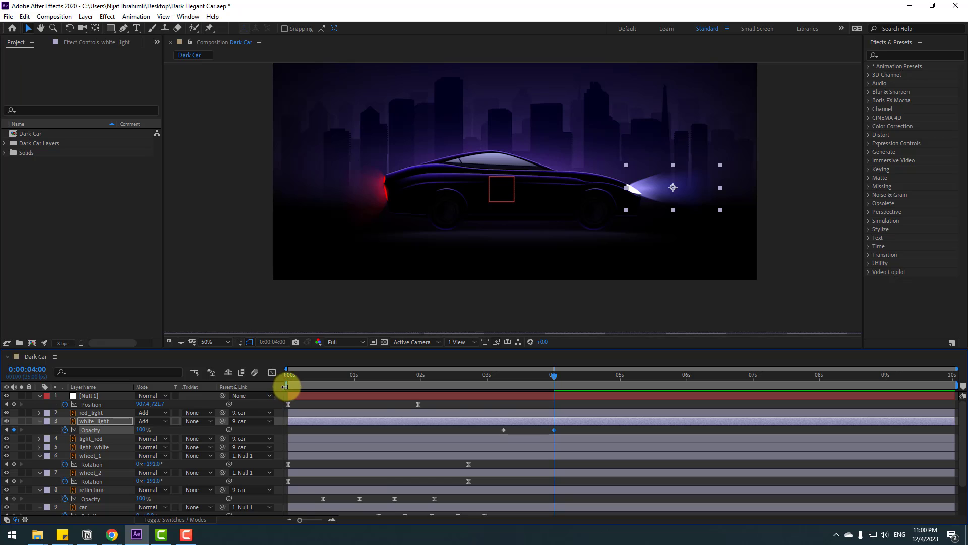
Step: Start the work area at about 3 seconds and pull the 100% headlight keyframe closer
{"action": "left_click_drag", "start_coordinate": [284, 386], "coordinate": [480, 386]}
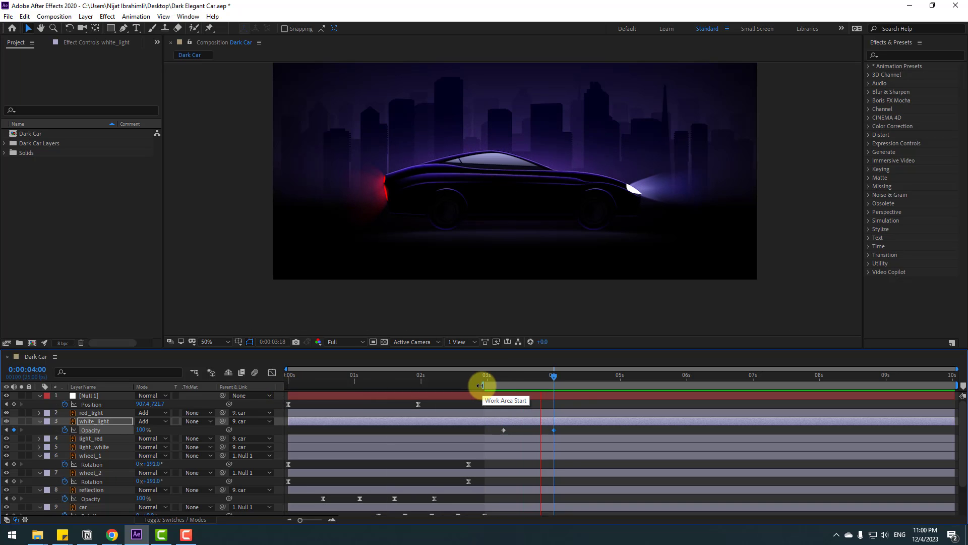
{"action": "left_click_drag", "start_coordinate": [553, 429], "coordinate": [517, 434]}
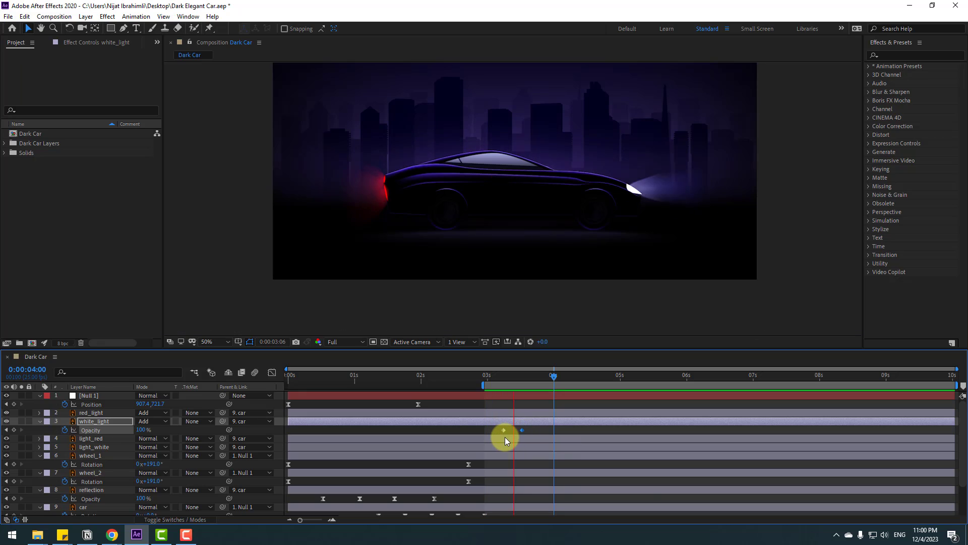
{"action": "left_click", "coordinate": [508, 378]}
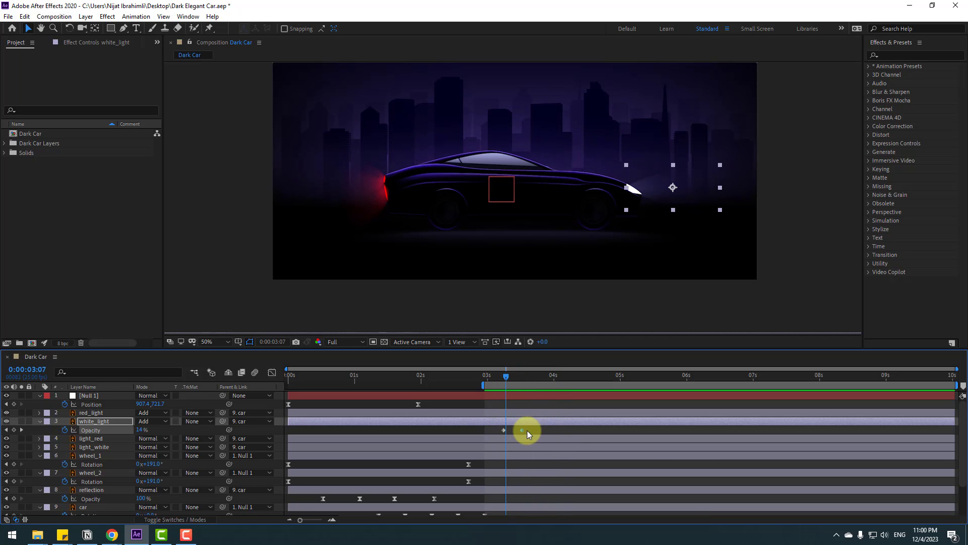
{"action": "left_click_drag", "start_coordinate": [524, 431], "coordinate": [488, 449]}
Step: Paste the opacity fade keyframes onto the red_light layer
{"action": "left_click", "coordinate": [92, 413]}
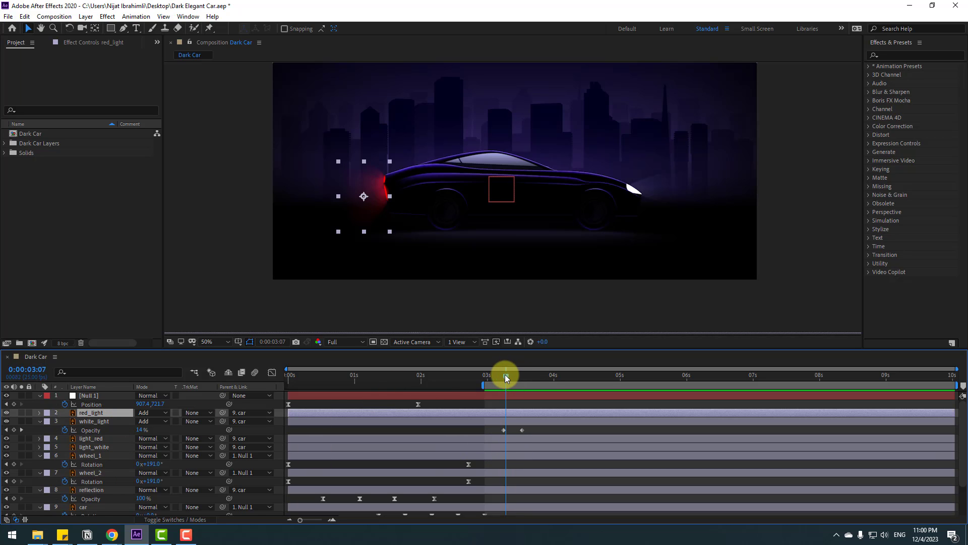
{"action": "key", "text": "Return"}
{"action": "left_click_drag", "start_coordinate": [382, 380], "coordinate": [410, 380]}
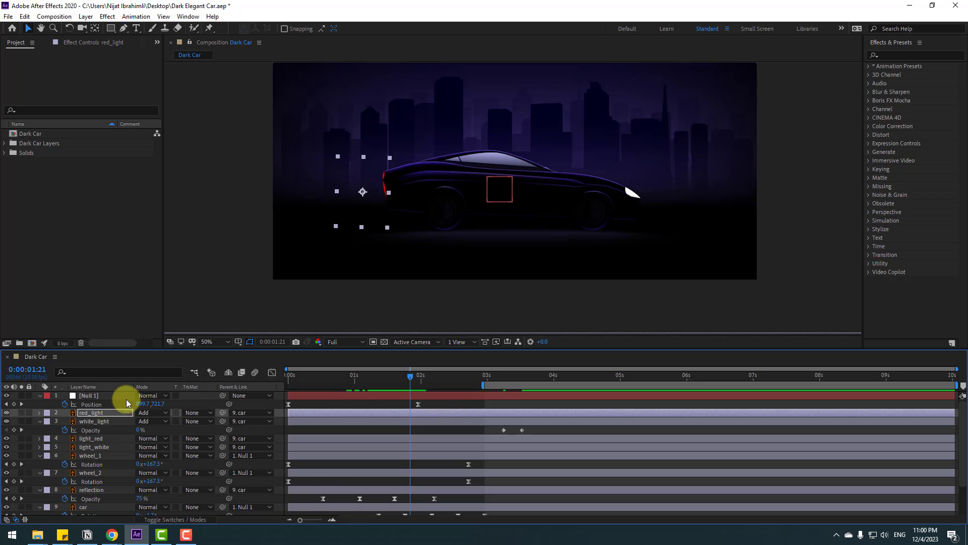
Step: Shift red_light's Opacity keyframes earlier to about 1:15, reaching 100% near 1:21
{"action": "left_click", "coordinate": [101, 412]}
{"action": "key", "text": "t"}
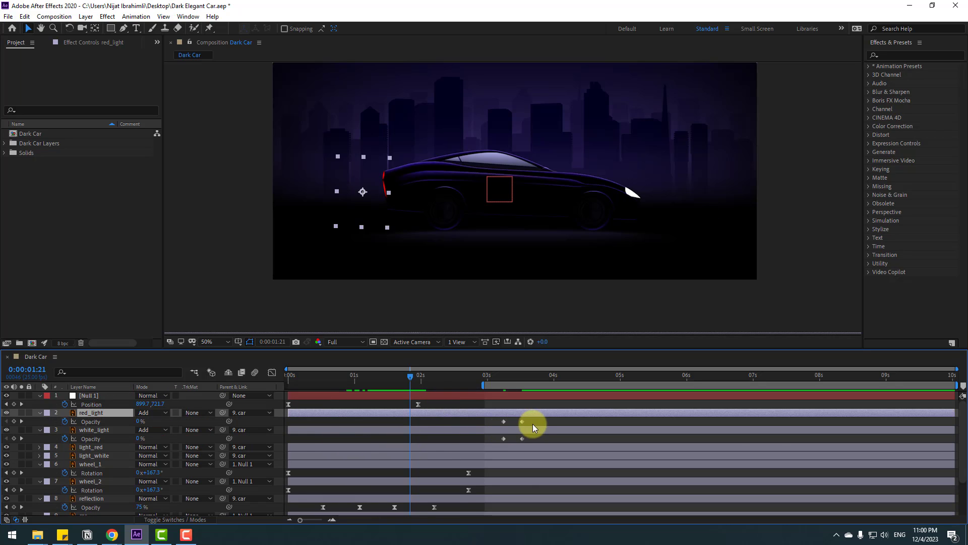
{"action": "left_click_drag", "start_coordinate": [535, 421], "coordinate": [393, 422]}
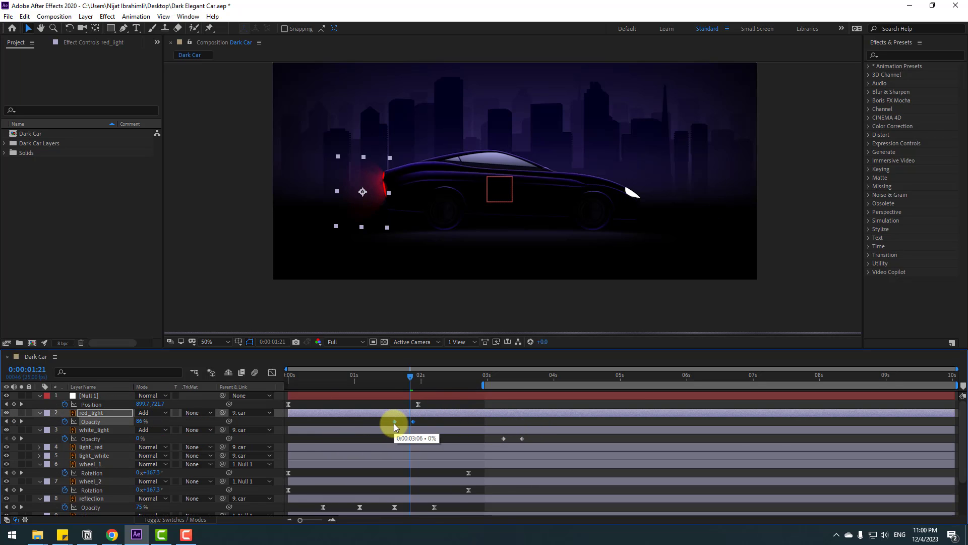
{"action": "left_click", "coordinate": [371, 380]}
{"action": "left_click_drag", "start_coordinate": [384, 380], "coordinate": [408, 423]}
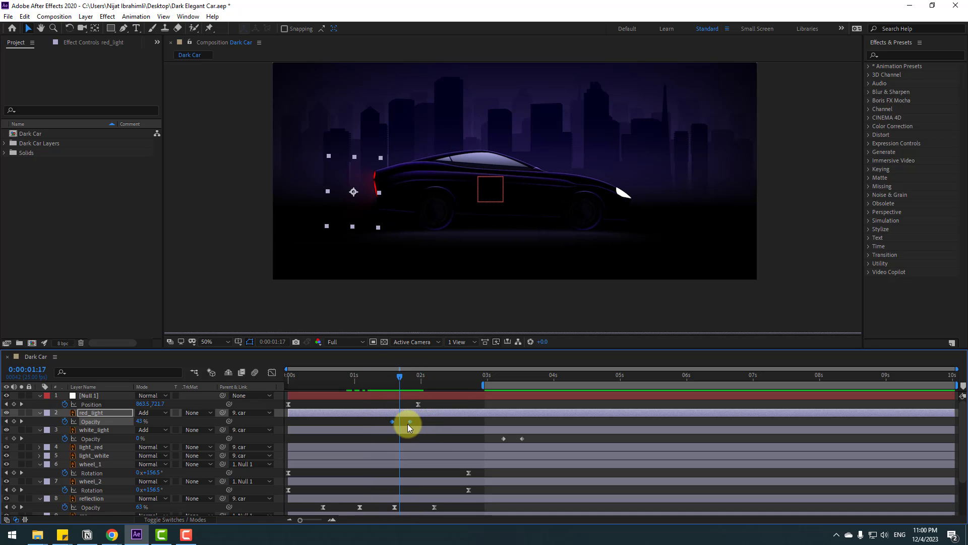
{"action": "left_click_drag", "start_coordinate": [366, 380], "coordinate": [410, 384]}
{"action": "left_click", "coordinate": [122, 434]}
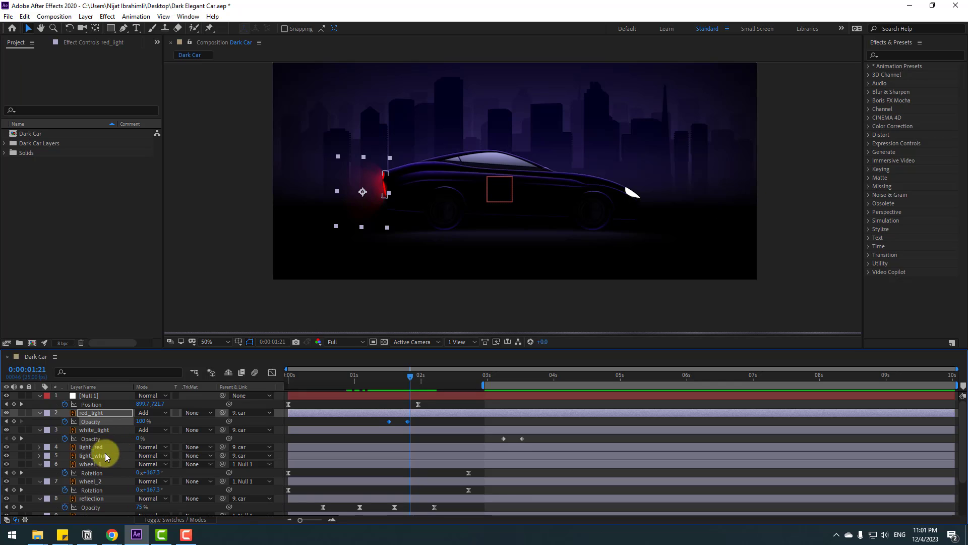
{"action": "left_click", "coordinate": [88, 448]}
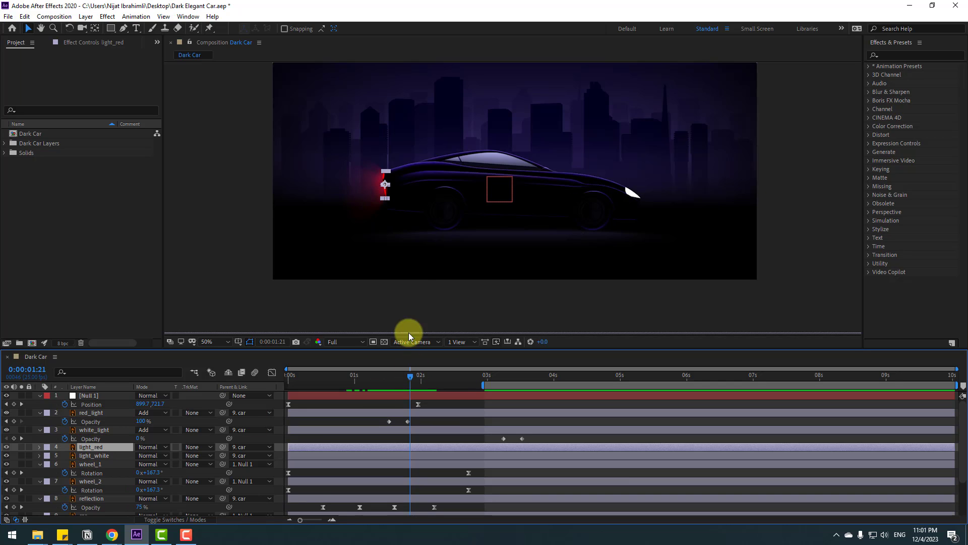
Step: Scrub between 1:10 and 1:14 to check the red tail-light fade
{"action": "left_click", "coordinate": [408, 385]}
{"action": "left_click_drag", "start_coordinate": [401, 379], "coordinate": [390, 379]}
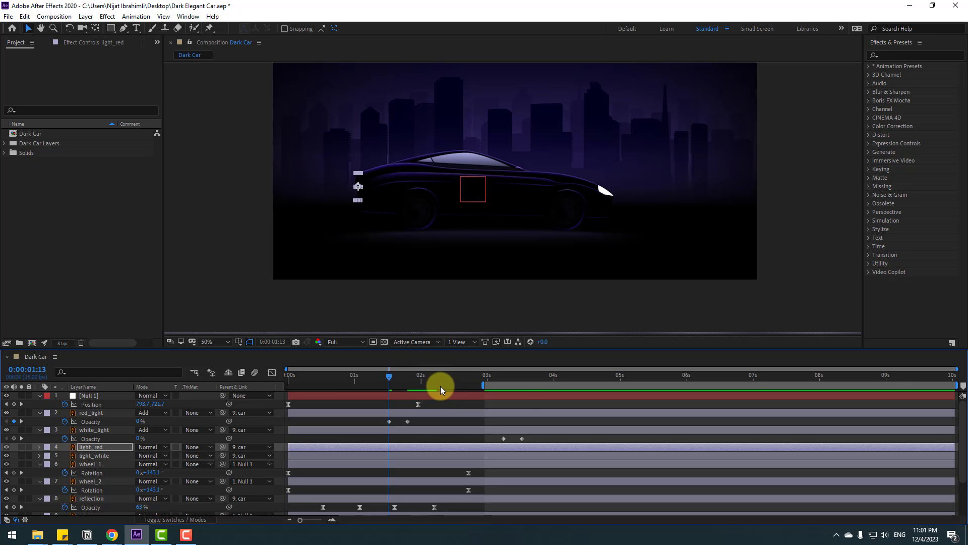
{"action": "left_click", "coordinate": [382, 377]}
{"action": "left_click_drag", "start_coordinate": [382, 377], "coordinate": [419, 376]}
{"action": "left_click", "coordinate": [423, 419]}
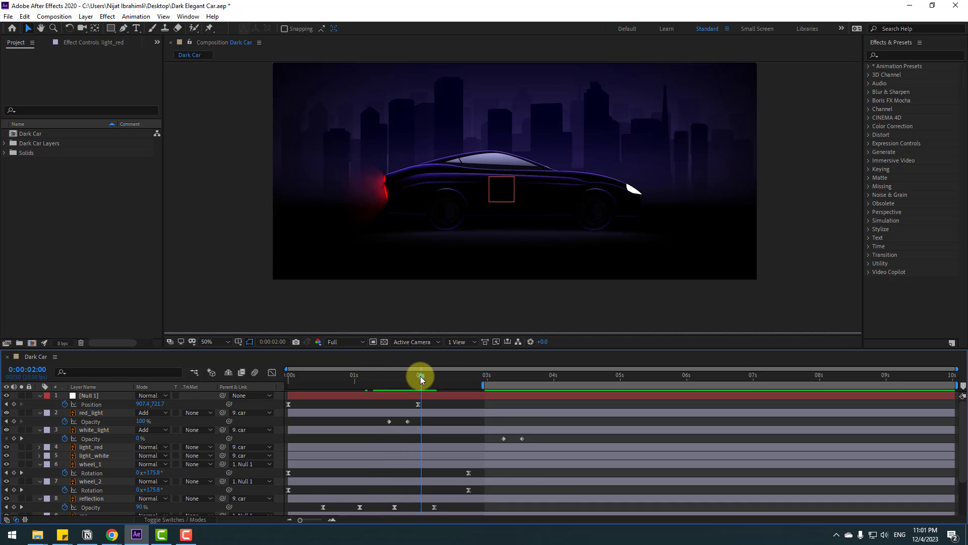
Step: Extend the work area back to 0s and preview the full animation
{"action": "left_click", "coordinate": [90, 459]}
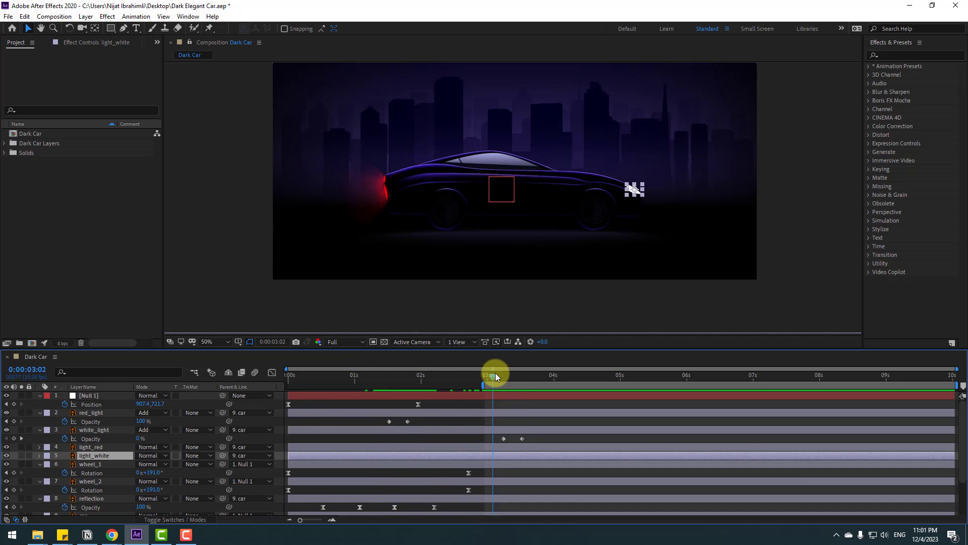
{"action": "left_click_drag", "start_coordinate": [501, 375], "coordinate": [216, 389]}
{"action": "key", "text": "Return"}
{"action": "key", "text": "space"}
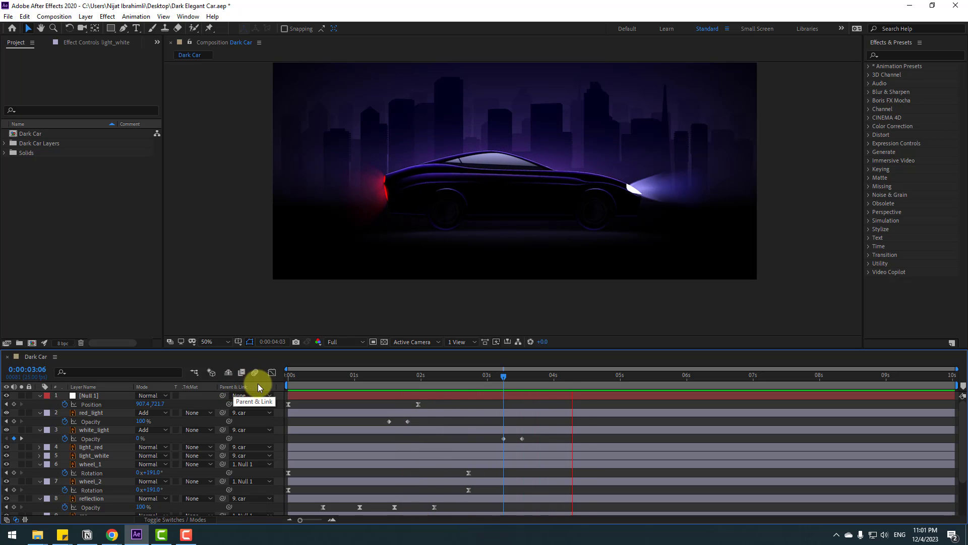
{"action": "mouse_move", "coordinate": [471, 370]}
{"action": "left_mouse_down"}
{"action": "mouse_move", "coordinate": [457, 376]}
{"action": "mouse_move", "coordinate": [515, 377]}
{"action": "mouse_move", "coordinate": [452, 383]}
{"action": "mouse_move", "coordinate": [478, 382]}
{"action": "left_mouse_up"}
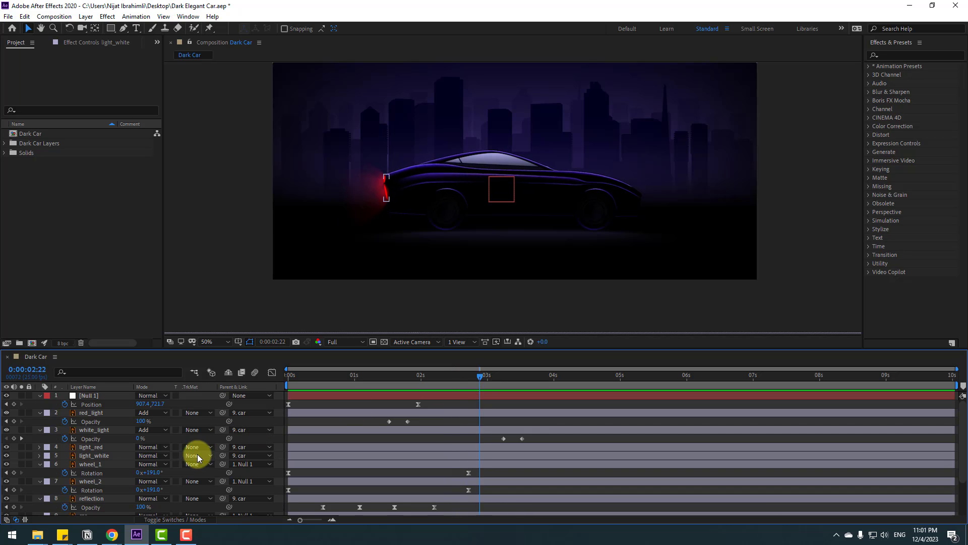
{"action": "left_click", "coordinate": [98, 456]}
{"action": "left_click", "coordinate": [85, 447]}
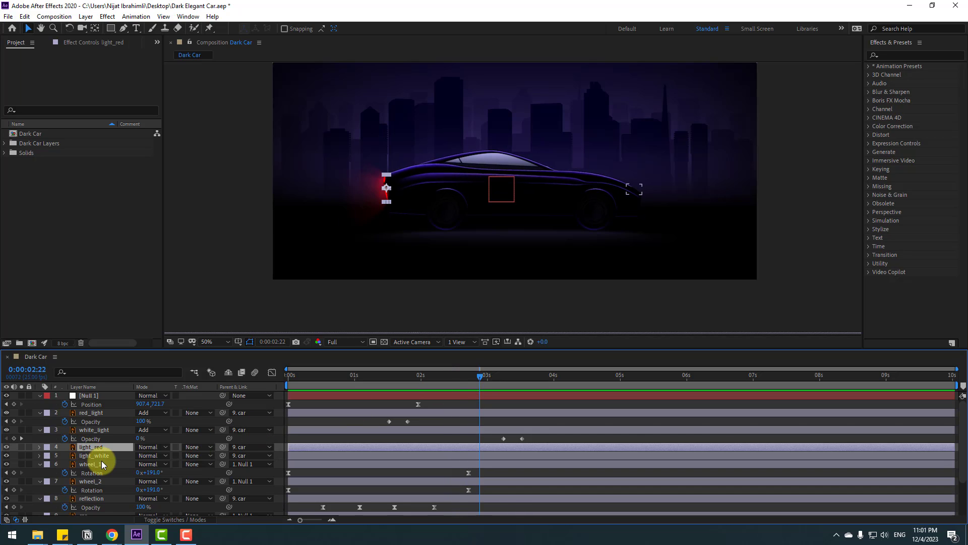
{"action": "key", "text": "t"}
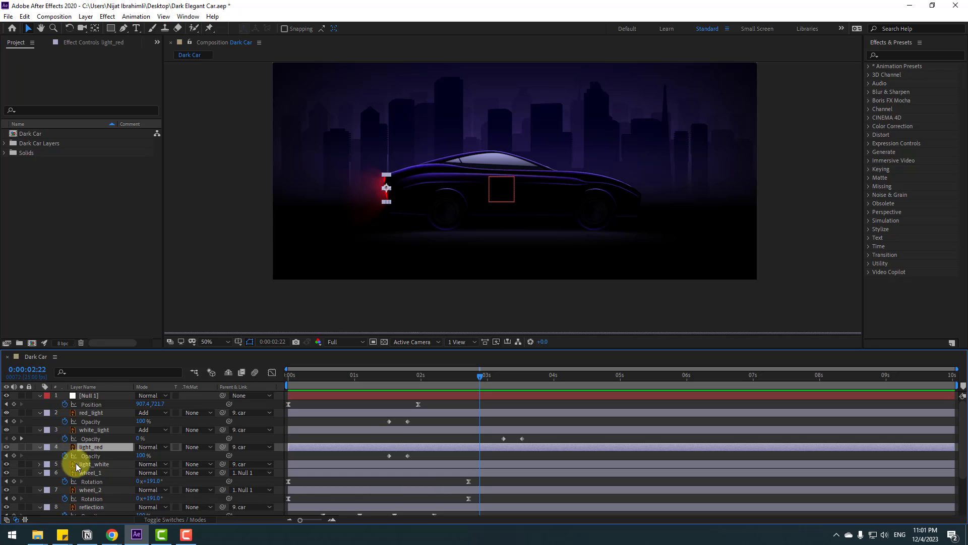
{"action": "left_click", "coordinate": [14, 456]}
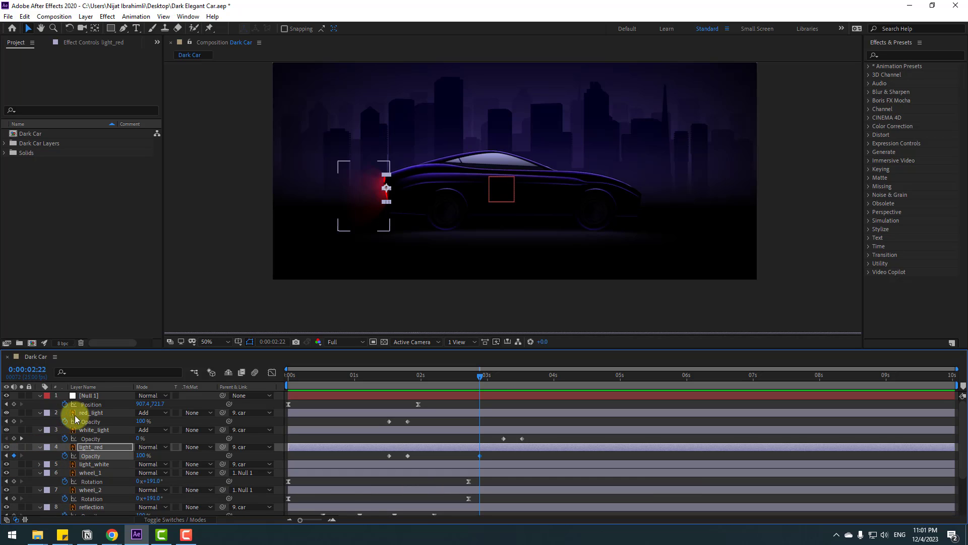
{"action": "left_click", "coordinate": [13, 421]}
{"action": "left_click", "coordinate": [387, 421]}
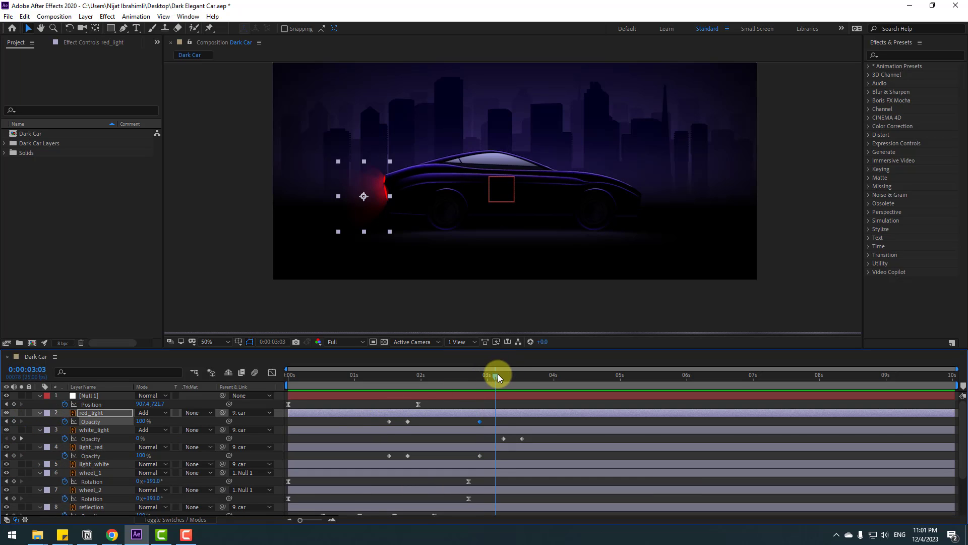
{"action": "left_click", "coordinate": [144, 421]}
{"action": "type", "text": "0"}
{"action": "key", "text": "Return"}
{"action": "left_click_drag", "start_coordinate": [140, 457], "coordinate": [135, 456]}
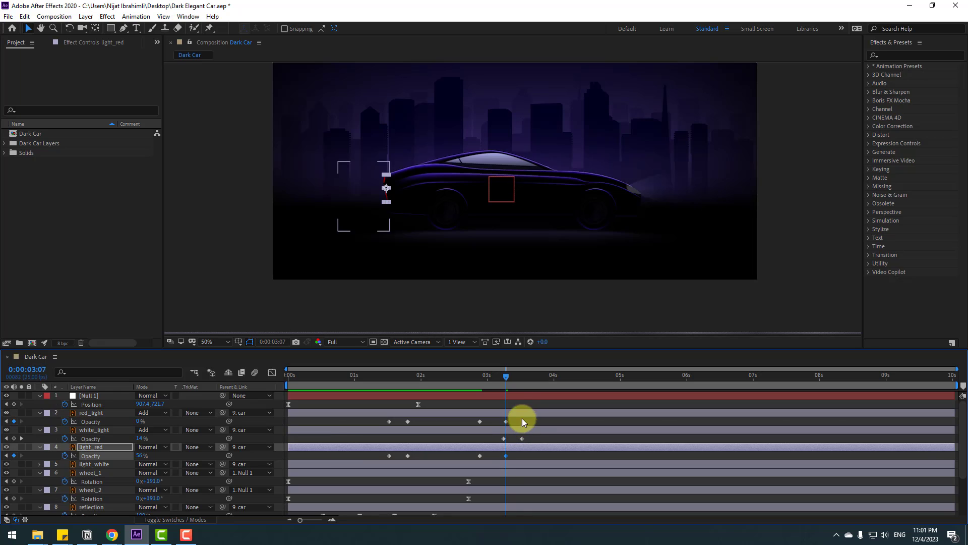
{"action": "left_click_drag", "start_coordinate": [462, 376], "coordinate": [527, 379]}
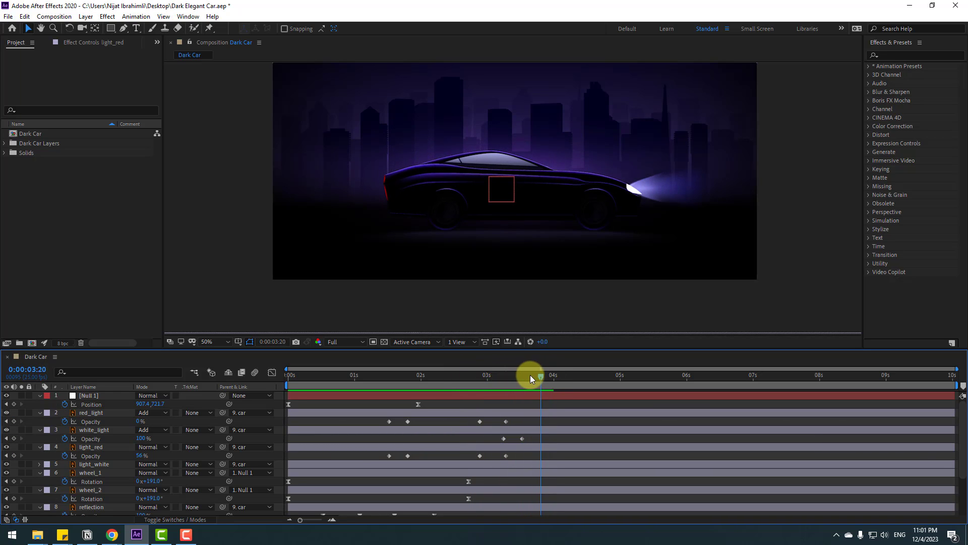
{"action": "key", "text": "space"}
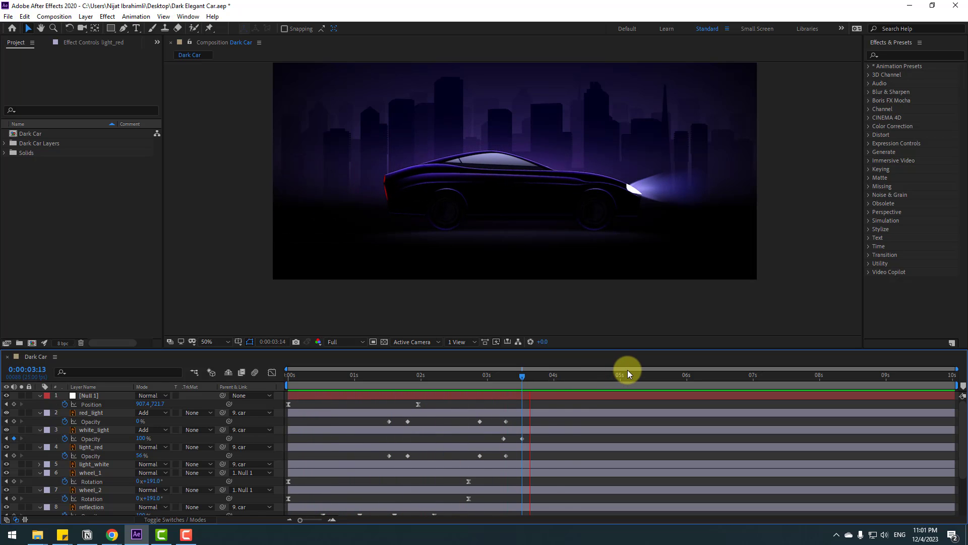
{"action": "mouse_move", "coordinate": [501, 379]}
{"action": "left_mouse_down"}
{"action": "mouse_move", "coordinate": [477, 379]}
{"action": "mouse_move", "coordinate": [515, 378]}
{"action": "left_mouse_up"}
Step: Shift BG_light's Opacity keyframes later to about 3:08–4:06 and preview the result
{"action": "scroll", "coordinate": [542, 486], "scroll_direction": "down", "scroll_amount": 3}
{"action": "left_click_drag", "start_coordinate": [555, 503], "coordinate": [482, 504]}
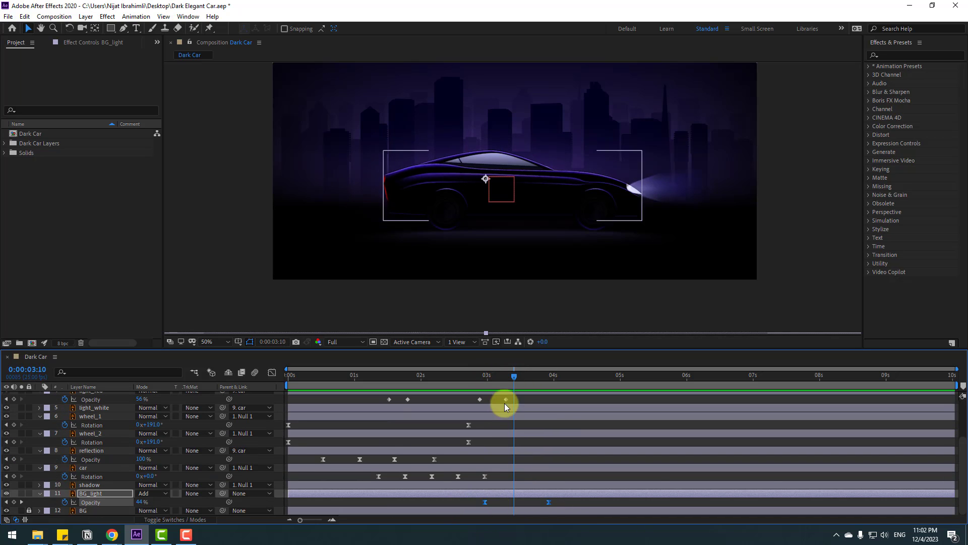
{"action": "left_click", "coordinate": [478, 377]}
{"action": "left_click_drag", "start_coordinate": [498, 380], "coordinate": [519, 379]}
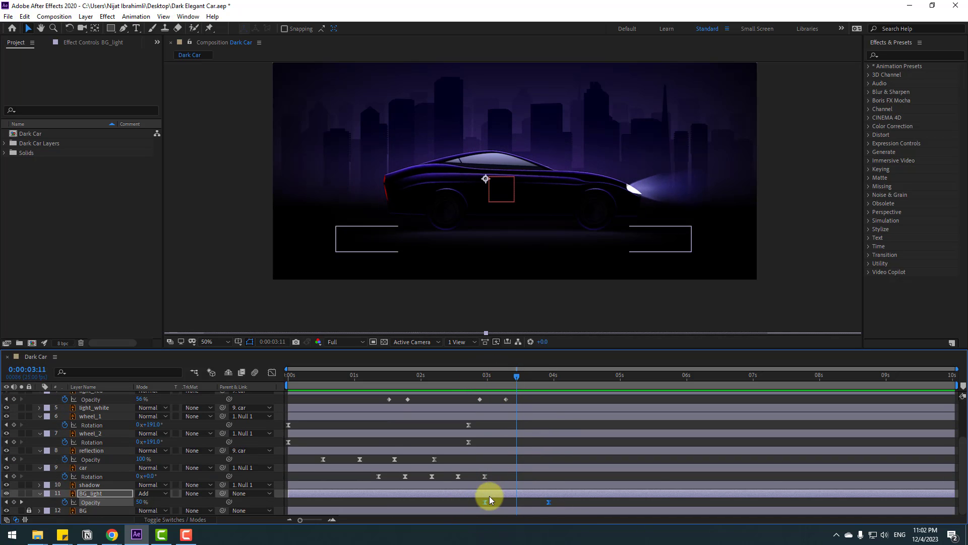
{"action": "left_click_drag", "start_coordinate": [486, 503], "coordinate": [508, 499]}
{"action": "key", "text": "space"}
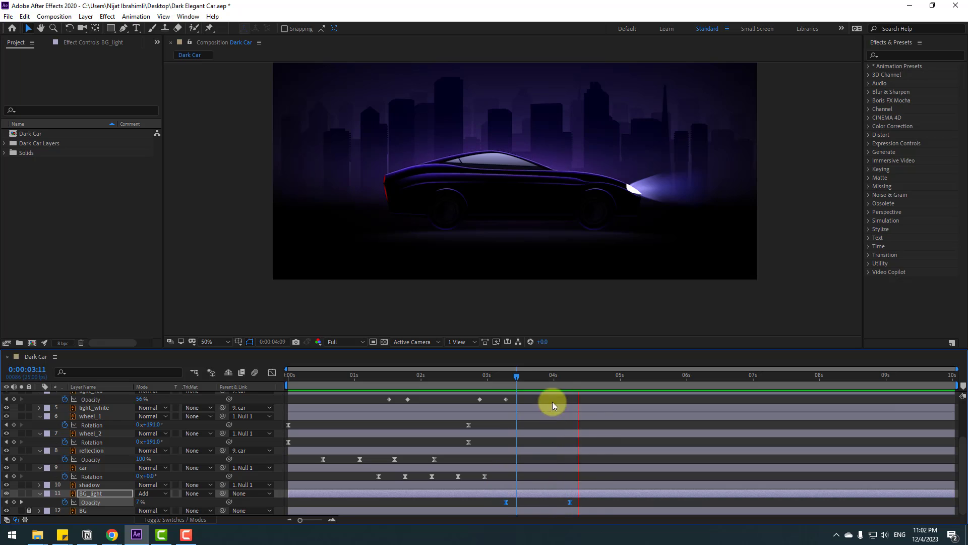
{"action": "left_click", "coordinate": [564, 377]}
{"action": "scroll", "coordinate": [580, 404], "scroll_direction": "up", "scroll_amount": 2}
{"action": "scroll", "coordinate": [566, 410], "scroll_direction": "down", "scroll_amount": 2}
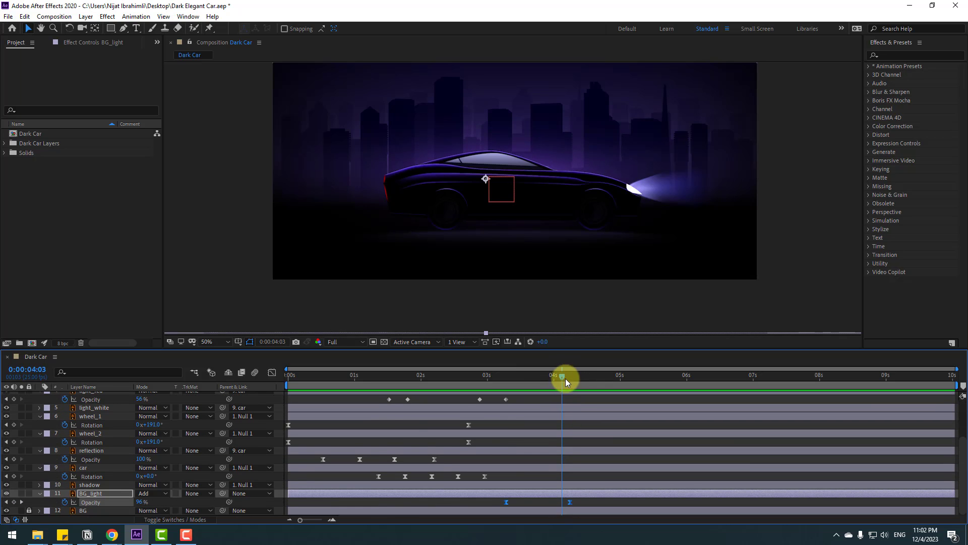
{"action": "left_click_drag", "start_coordinate": [564, 378], "coordinate": [607, 377]}
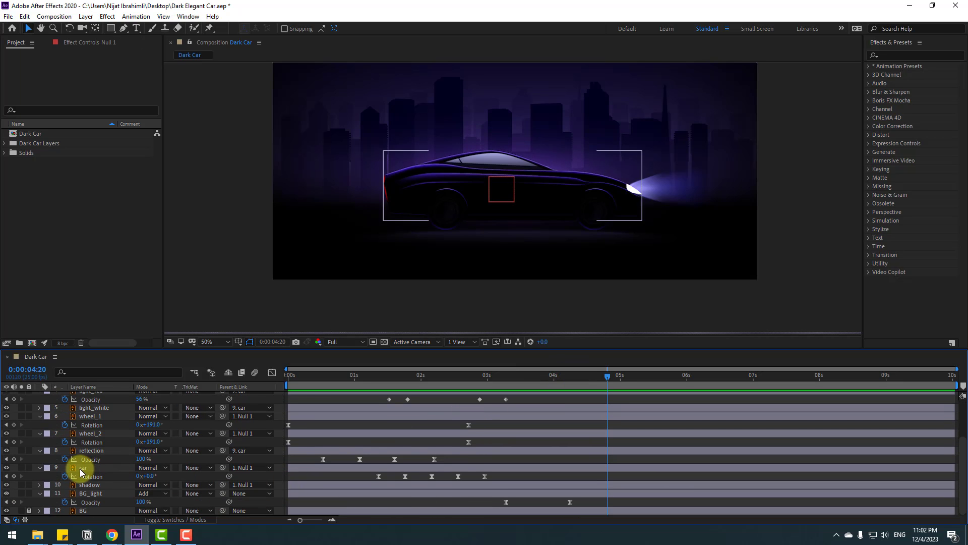
Step: Add car Rotation keyframes at 4:20 and at -2° at 5:05
{"action": "left_click", "coordinate": [81, 468]}
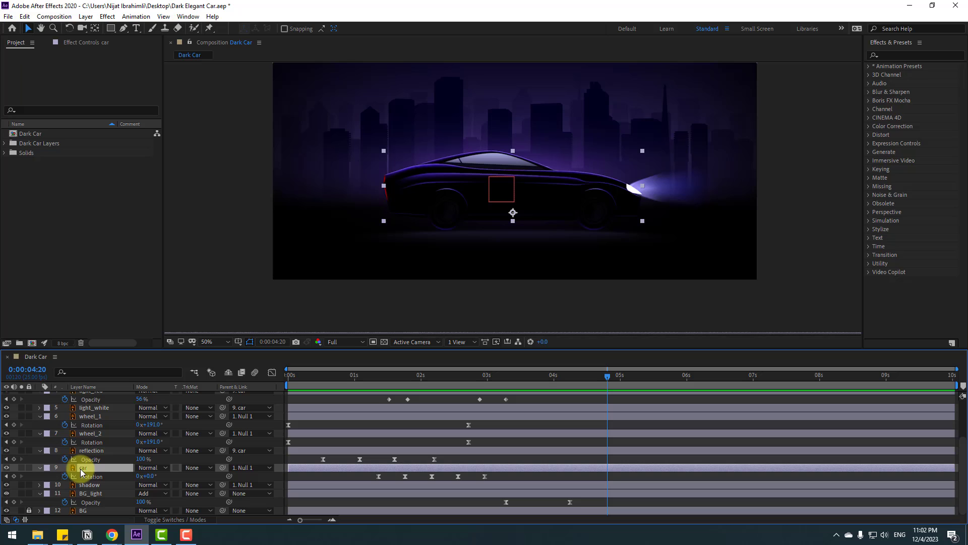
{"action": "left_click", "coordinate": [14, 476]}
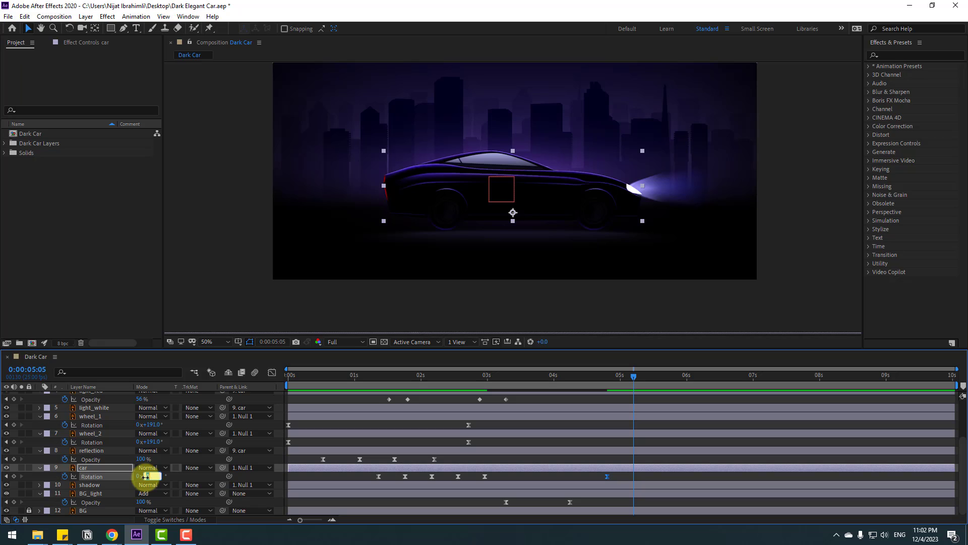
{"action": "key", "text": "Return"}
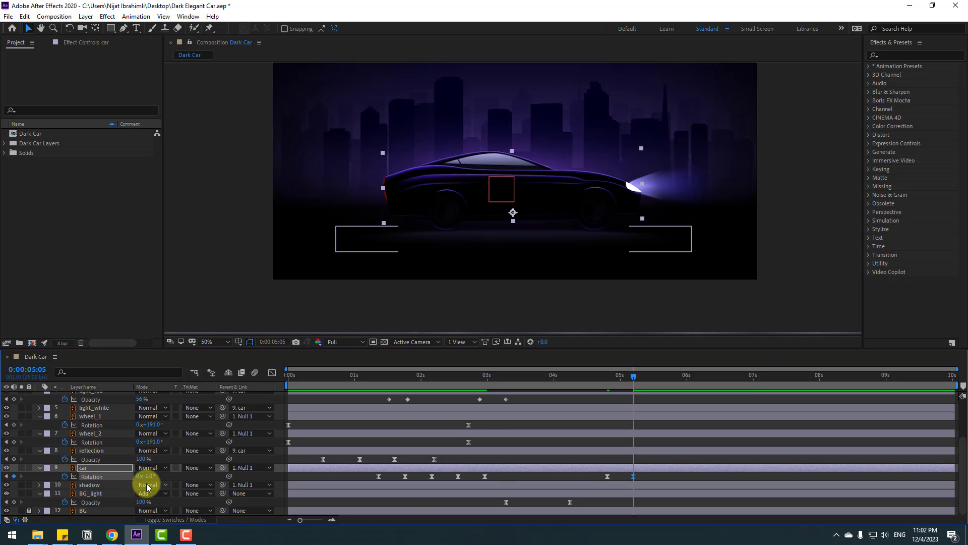
{"action": "left_click_drag", "start_coordinate": [149, 477], "coordinate": [147, 480]}
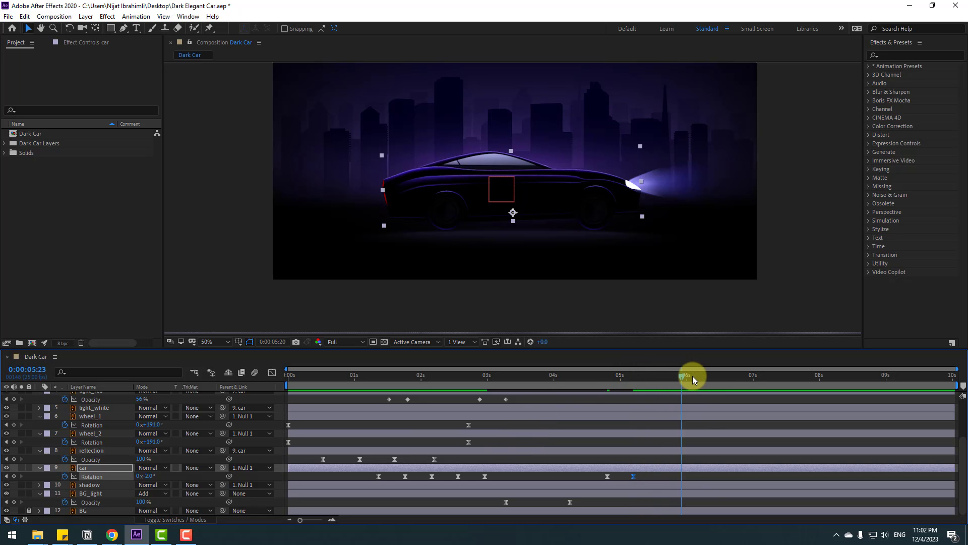
Step: Tilt the car to +2° at 6:10, level it to 0° by 7:06, and start the work area near 4s
{"action": "left_click", "coordinate": [713, 374]}
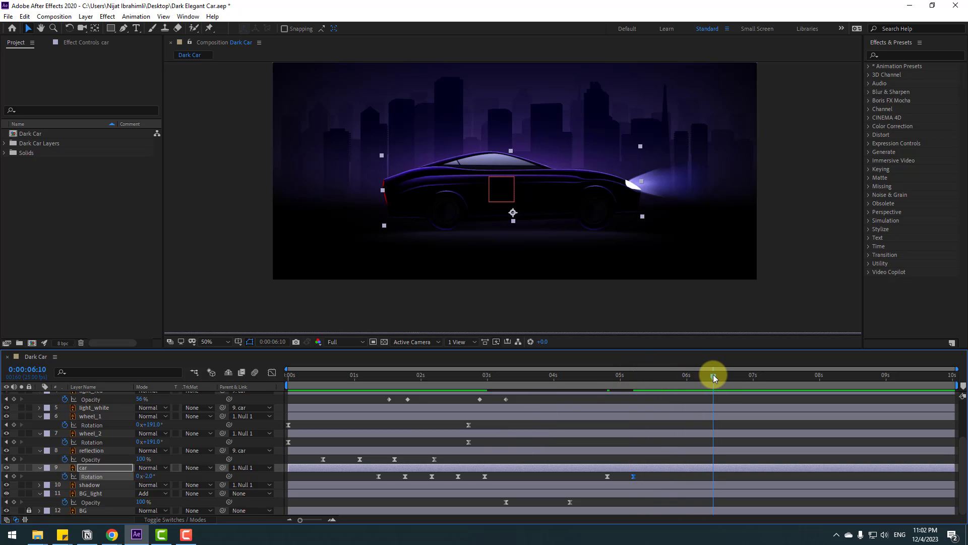
{"action": "left_click", "coordinate": [147, 477]}
{"action": "type", "text": "2"}
{"action": "key", "text": "Return"}
{"action": "left_click_drag", "start_coordinate": [735, 377], "coordinate": [769, 376]}
{"action": "left_click_drag", "start_coordinate": [147, 476], "coordinate": [145, 476]}
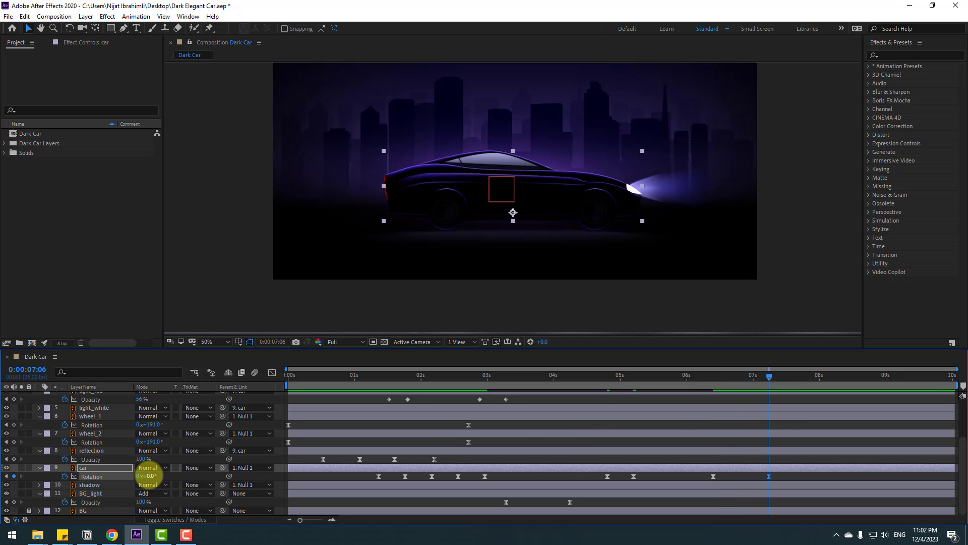
{"action": "left_click_drag", "start_coordinate": [292, 386], "coordinate": [608, 385]}
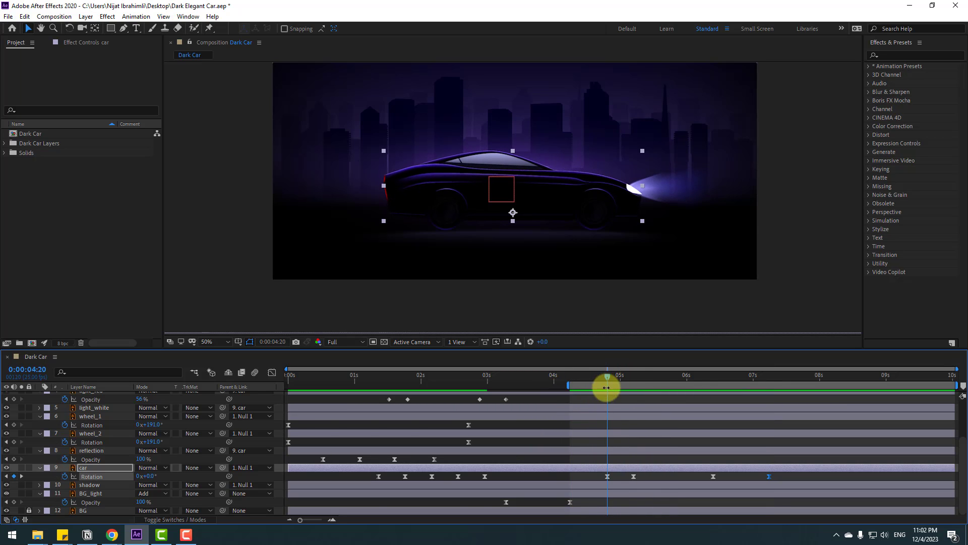
{"action": "scroll", "coordinate": [616, 403], "scroll_direction": "up", "scroll_amount": 3}
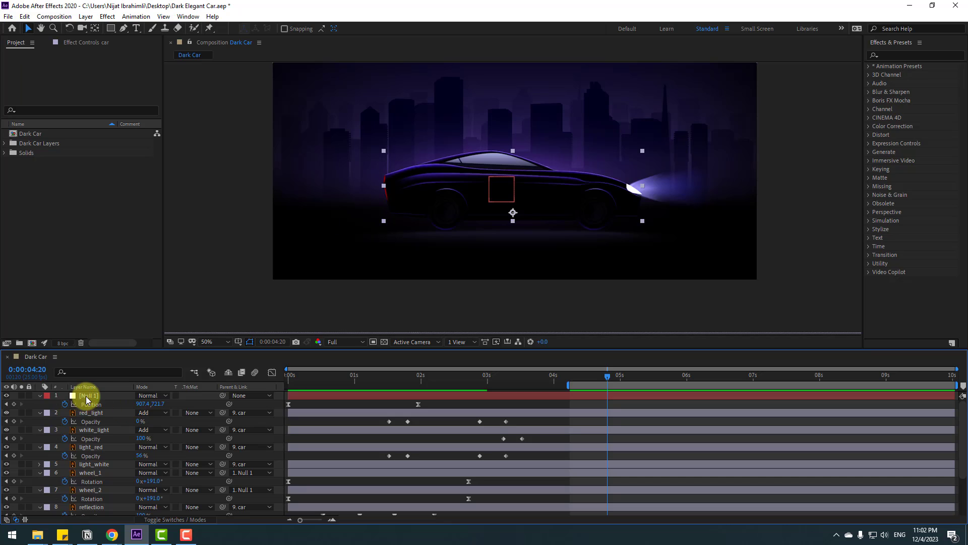
Step: Collapse the expanded layers' properties and show the car's keyframed Rotation
{"action": "left_click", "coordinate": [85, 396]}
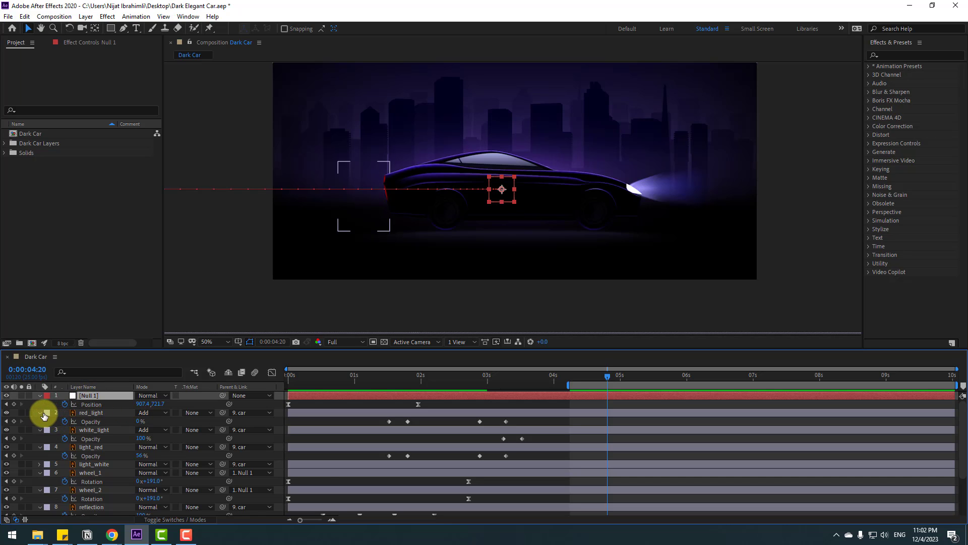
{"action": "left_click", "coordinate": [39, 413]}
{"action": "left_click", "coordinate": [40, 421]}
{"action": "left_click", "coordinate": [40, 430]}
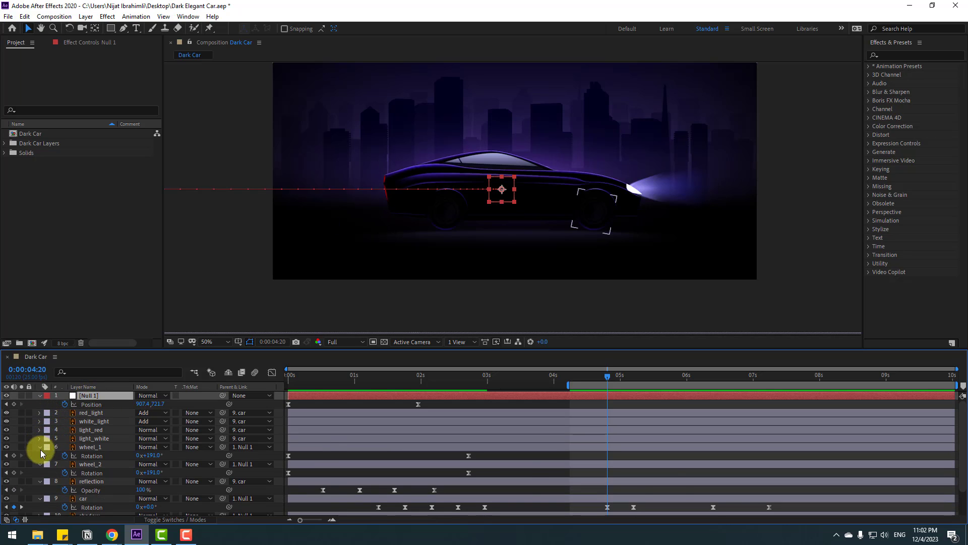
{"action": "left_click", "coordinate": [40, 447]}
{"action": "left_click", "coordinate": [40, 456]}
{"action": "left_click", "coordinate": [40, 464]}
{"action": "left_click", "coordinate": [40, 473]}
{"action": "left_click", "coordinate": [40, 489]}
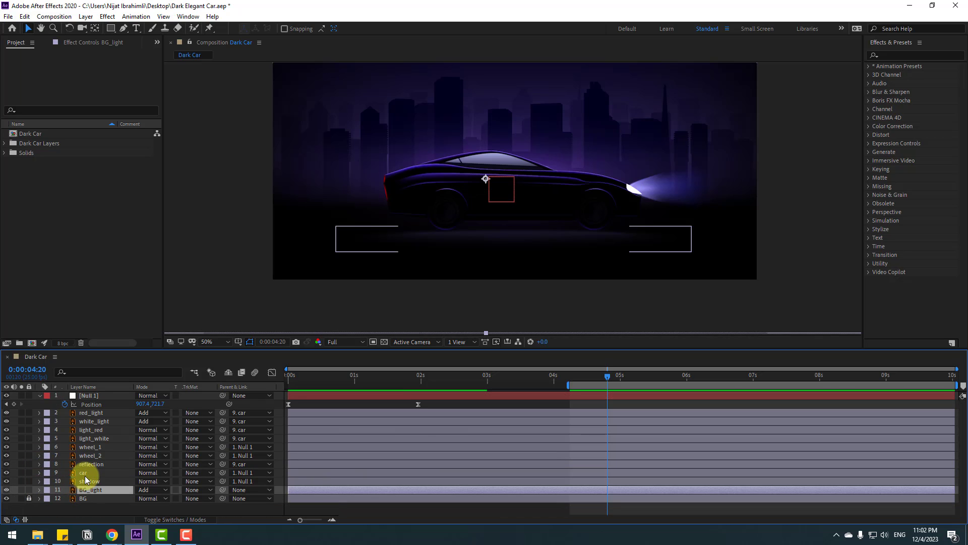
{"action": "left_click", "coordinate": [83, 472]}
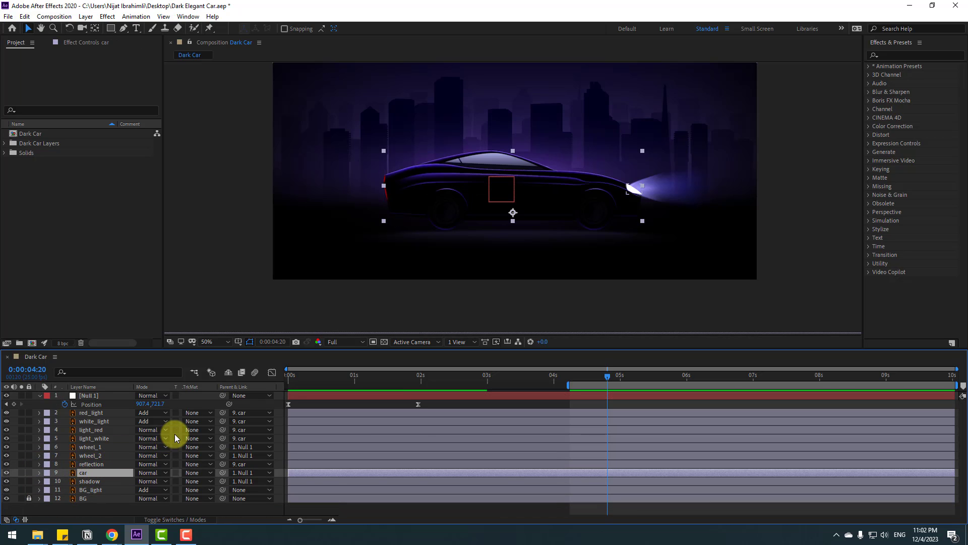
{"action": "key", "text": "u"}
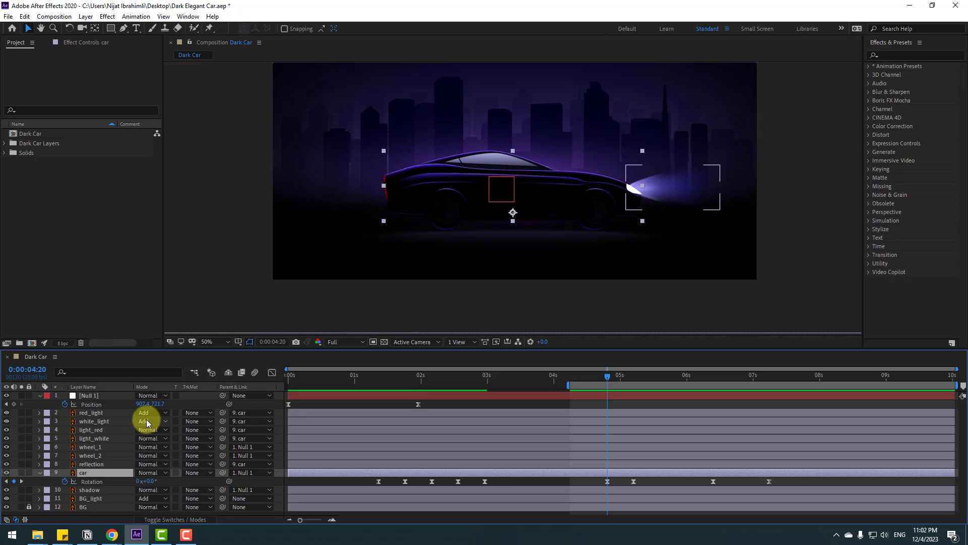
Step: Keyframe Null 1 Position at 4:20, slightly left at 5:05, and past the right edge at 6:09
{"action": "left_click", "coordinate": [13, 404]}
{"action": "left_click_drag", "start_coordinate": [614, 377], "coordinate": [631, 379]}
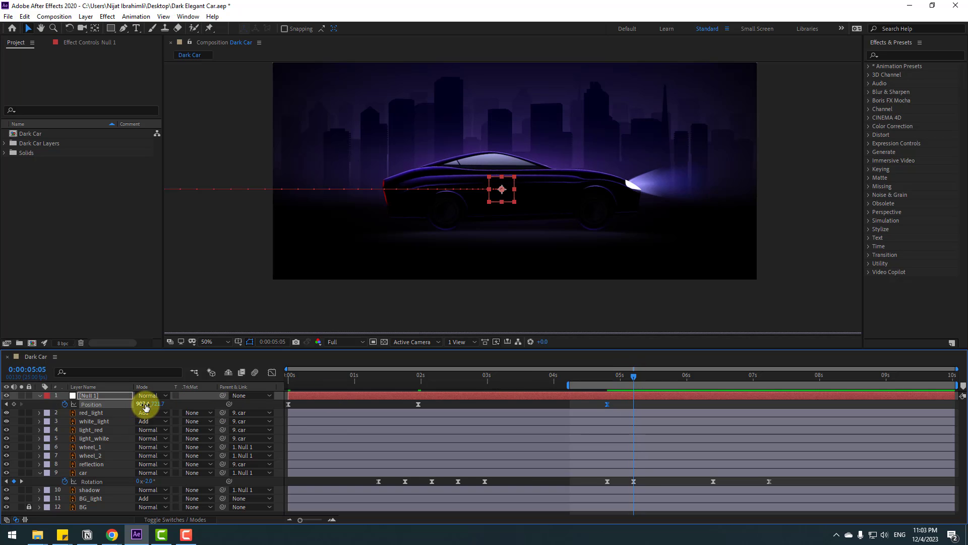
{"action": "left_click_drag", "start_coordinate": [143, 404], "coordinate": [134, 401]}
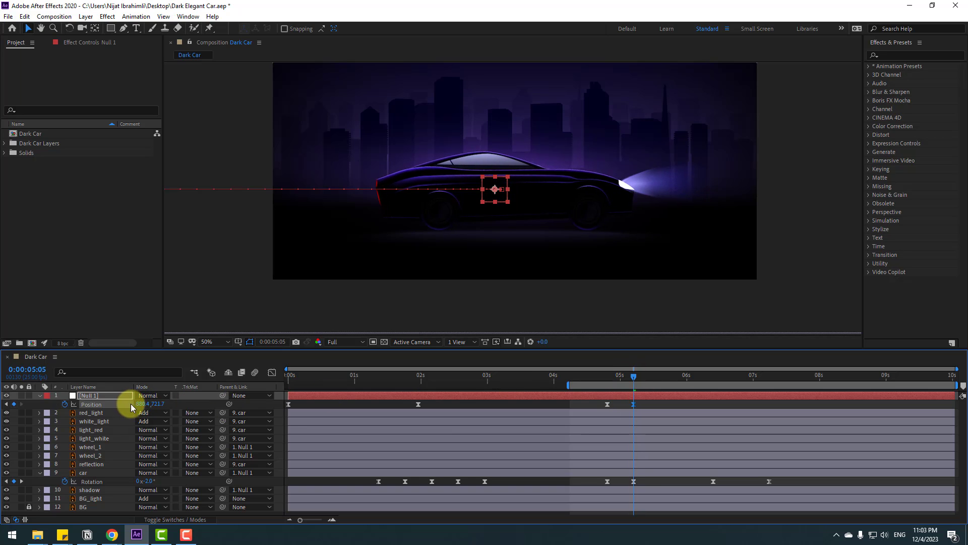
{"action": "left_click_drag", "start_coordinate": [634, 378], "coordinate": [711, 377]}
{"action": "left_click_drag", "start_coordinate": [139, 402], "coordinate": [920, 395]}
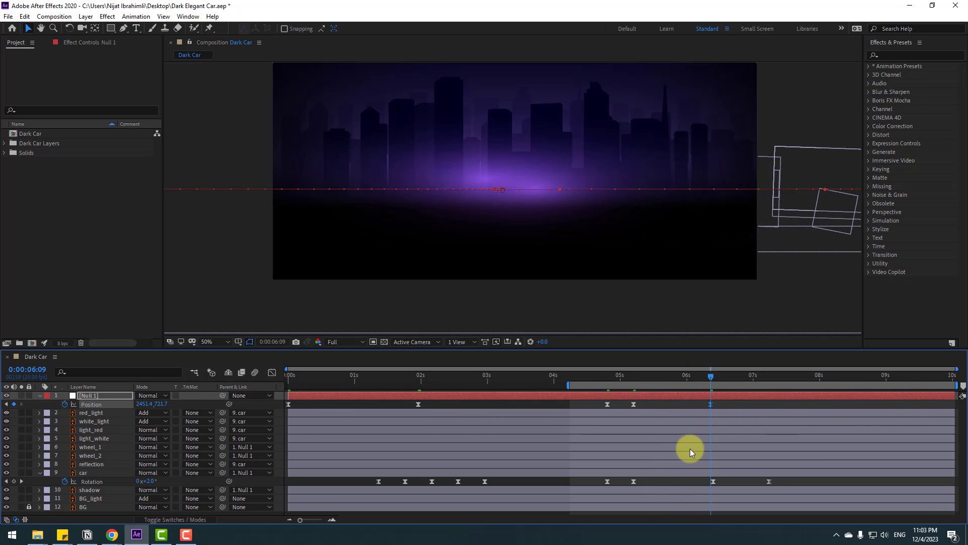
{"action": "key", "text": "space"}
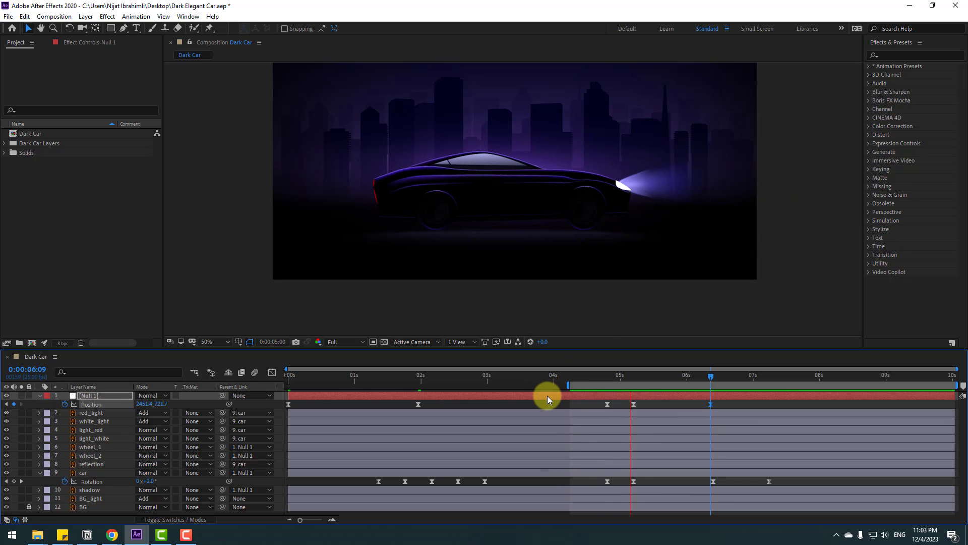
{"action": "key", "text": "space"}
{"action": "left_click_drag", "start_coordinate": [601, 379], "coordinate": [630, 379]}
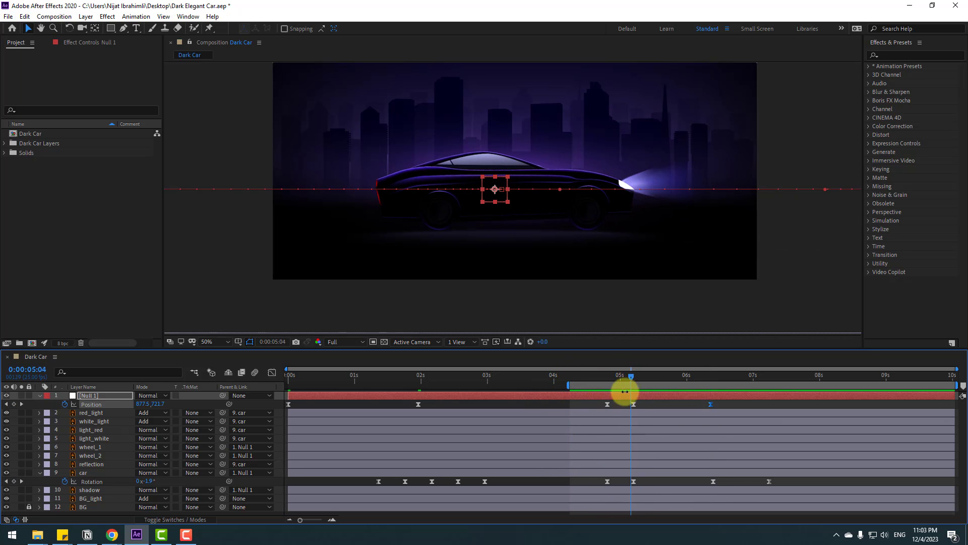
{"action": "left_click_drag", "start_coordinate": [727, 408], "coordinate": [597, 409]}
Step: Set the three Null 1 Position keyframes to Linear spatial interpolation
{"action": "right_click", "coordinate": [607, 404]}
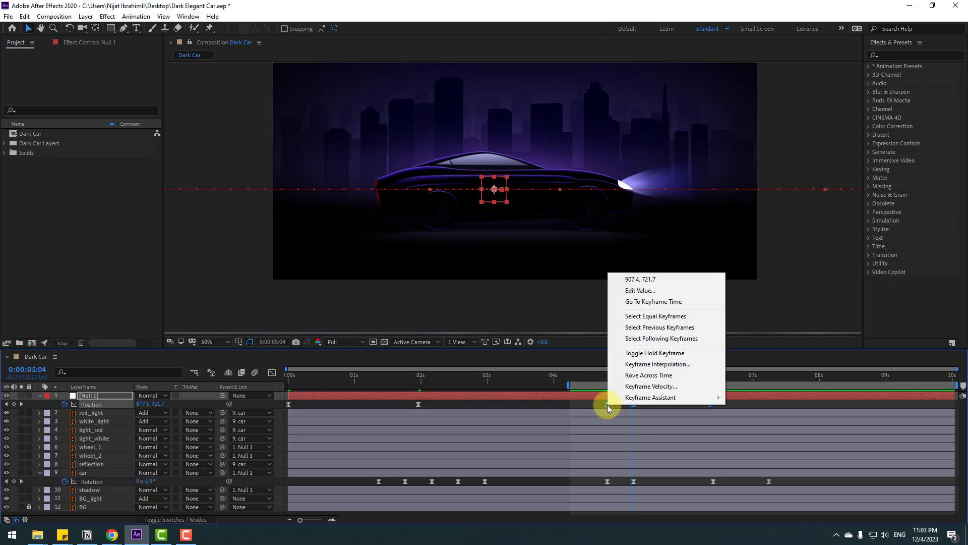
{"action": "left_click", "coordinate": [676, 365]}
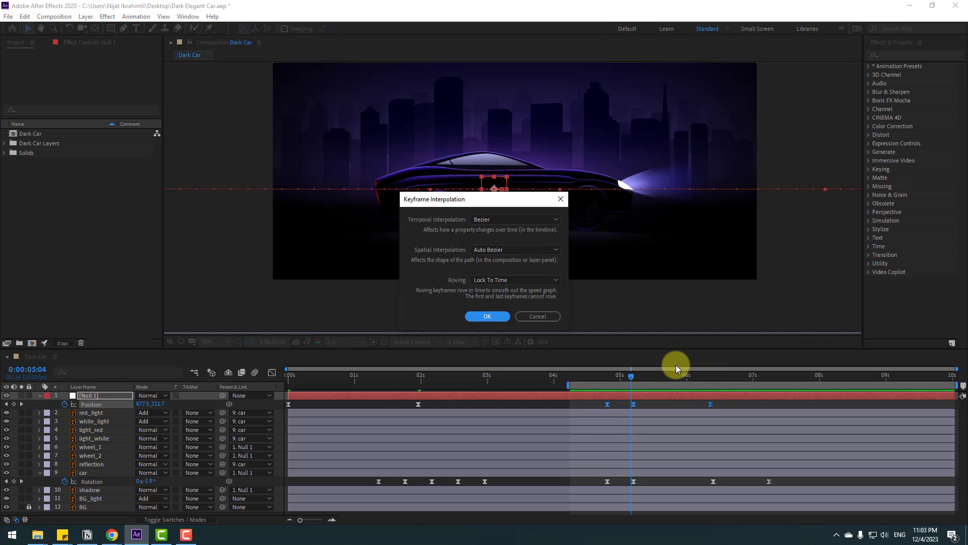
{"action": "left_click", "coordinate": [487, 249]}
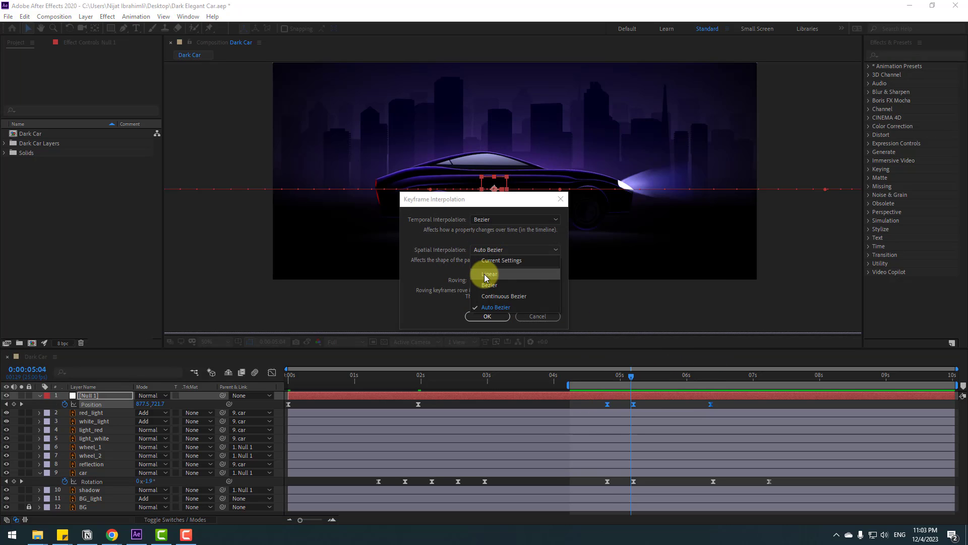
{"action": "left_click", "coordinate": [487, 263]}
{"action": "left_click", "coordinate": [472, 316]}
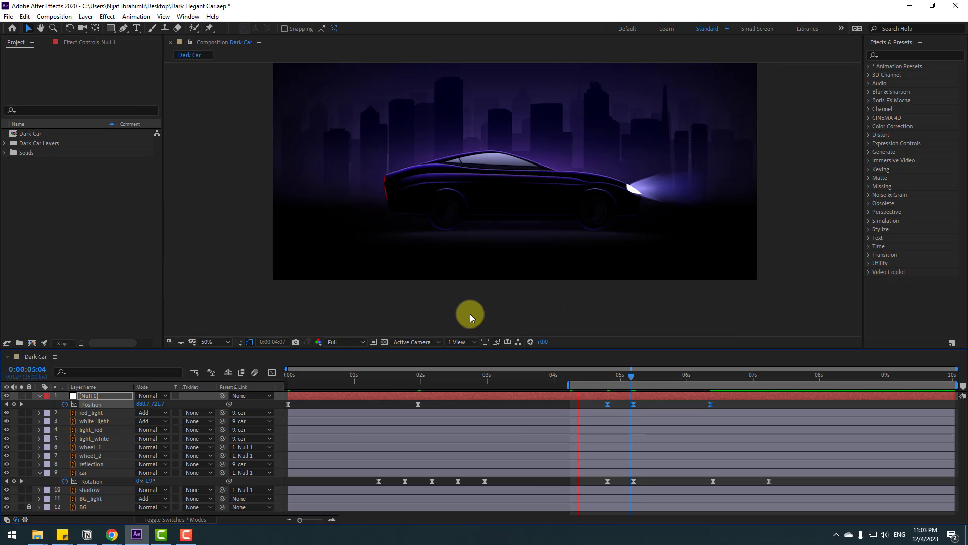
Step: Preview the drive-off and bring up the Position speed graph in the Graph Editor
{"action": "key", "text": "space"}
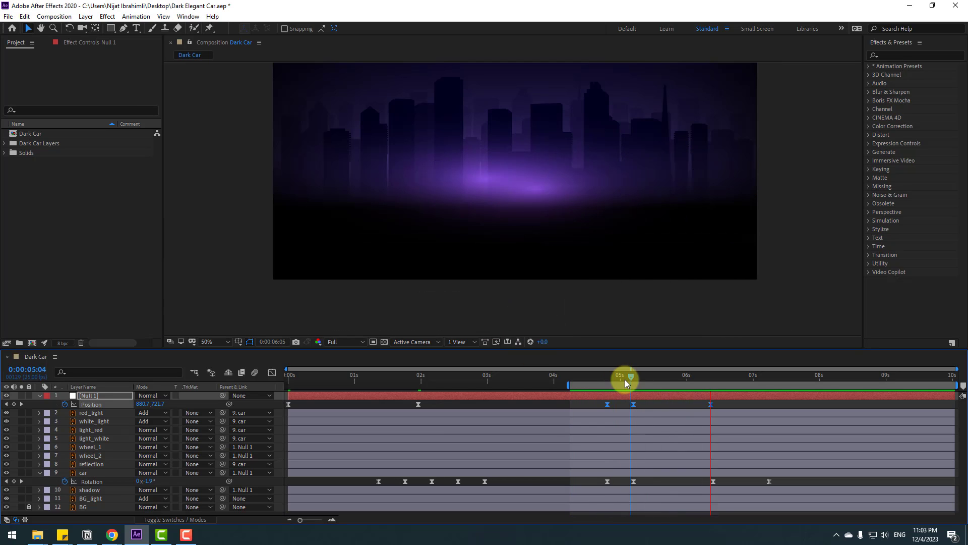
{"action": "key", "text": "space"}
{"action": "left_click", "coordinate": [721, 403]}
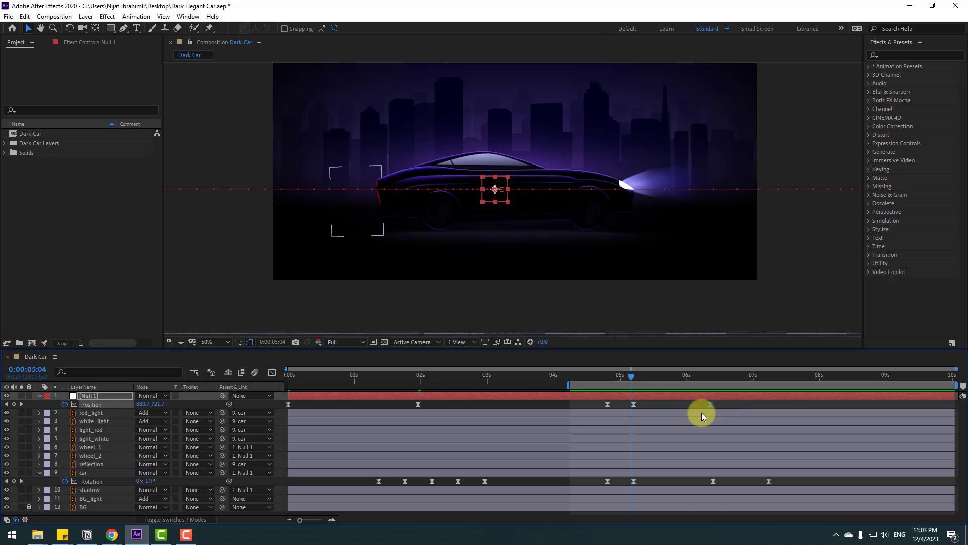
{"action": "left_click", "coordinate": [270, 374]}
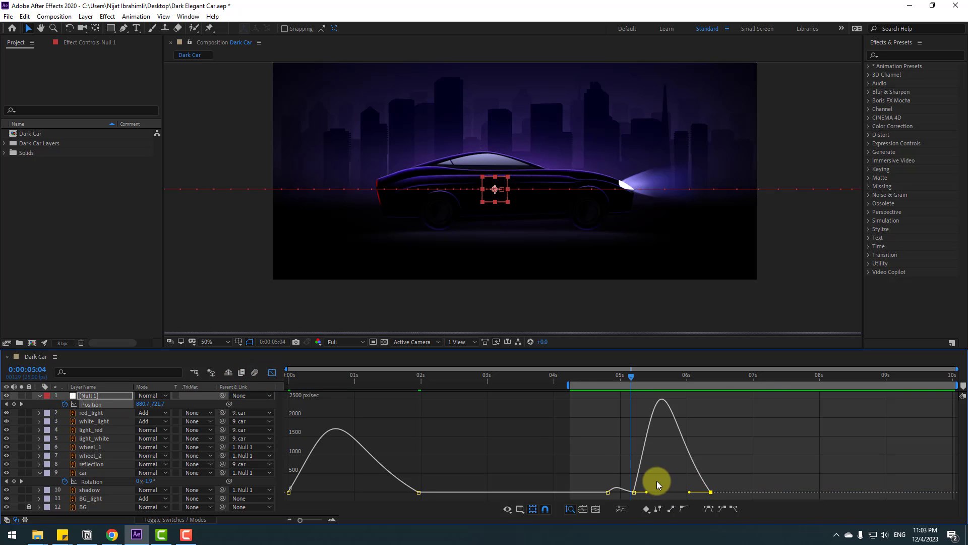
Step: Stretch the ease influence on the drive-off start keyframe, previewing the steeper speed curve
{"action": "left_click", "coordinate": [634, 491]}
{"action": "left_click_drag", "start_coordinate": [649, 491], "coordinate": [658, 492]}
{"action": "key", "text": "space"}
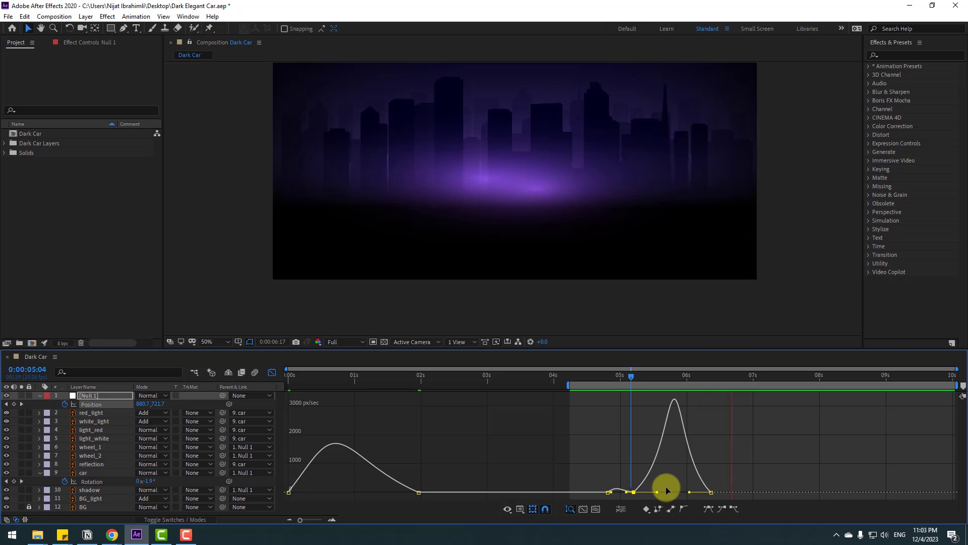
{"action": "key", "text": "space"}
{"action": "left_click_drag", "start_coordinate": [688, 492], "coordinate": [698, 490]}
{"action": "key", "text": "space"}
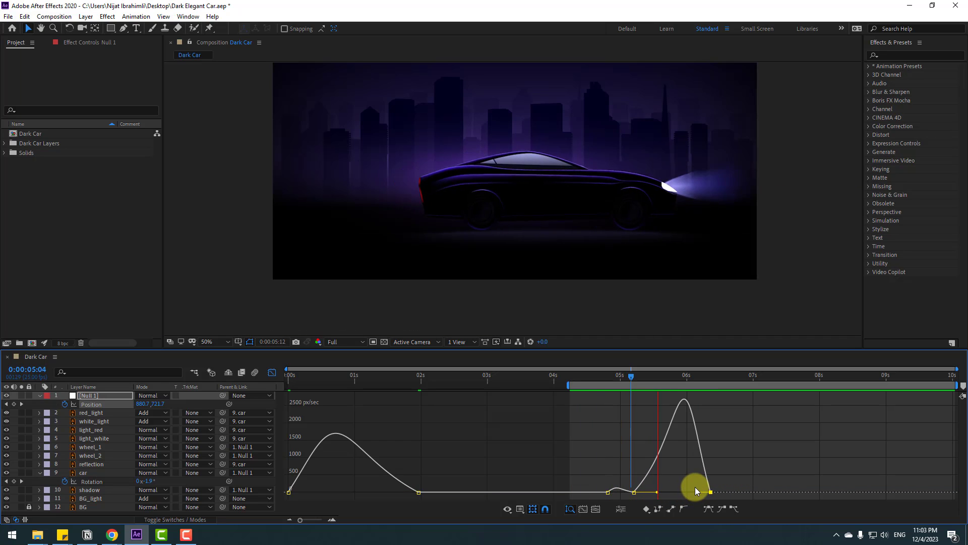
{"action": "key", "text": "space"}
Step: Pull the final Position keyframe earlier to just after 6 seconds and preview
{"action": "left_click", "coordinate": [271, 376]}
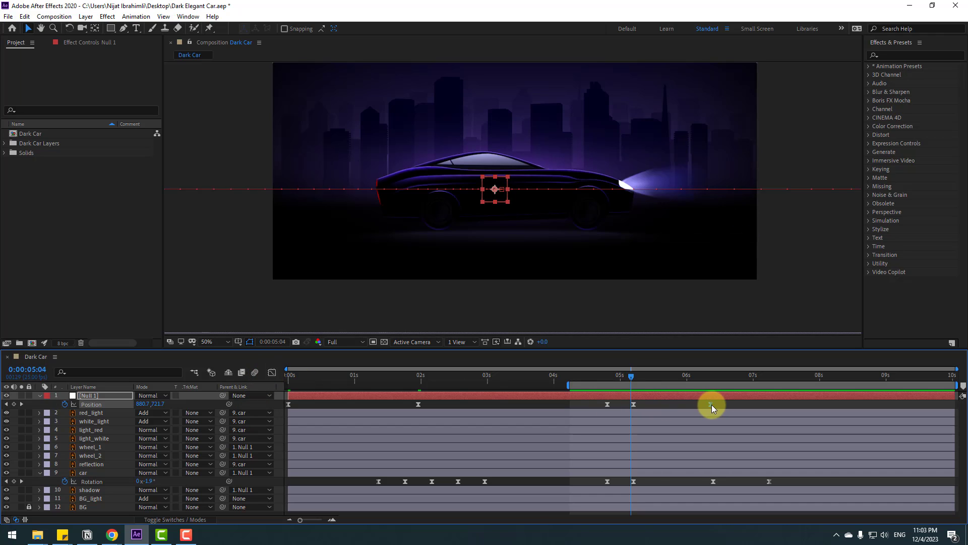
{"action": "left_click_drag", "start_coordinate": [695, 403], "coordinate": [682, 417]}
{"action": "key", "text": "space"}
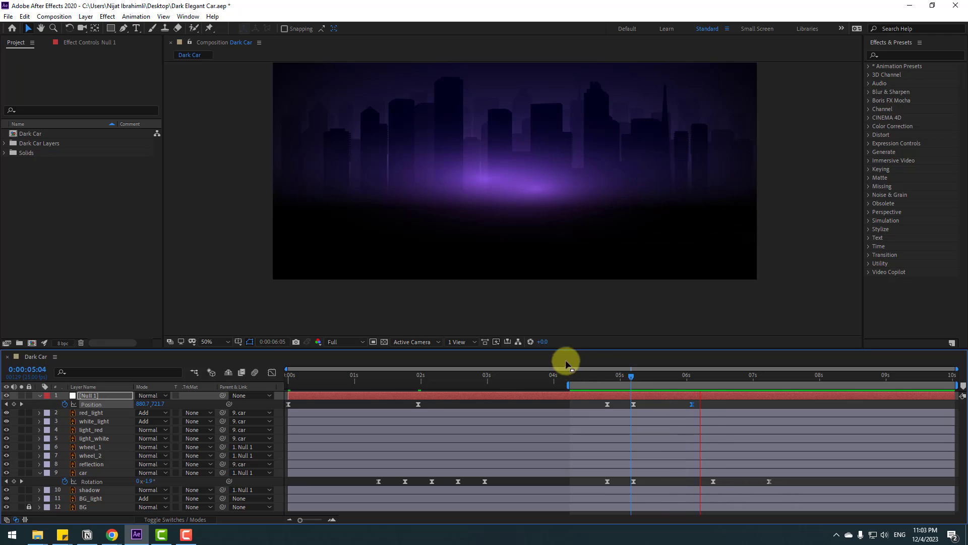
Step: Set starting Rotation keyframes on wheel_1 and wheel_2 at 0:00:04:20
{"action": "left_click_drag", "start_coordinate": [561, 371], "coordinate": [609, 379]}
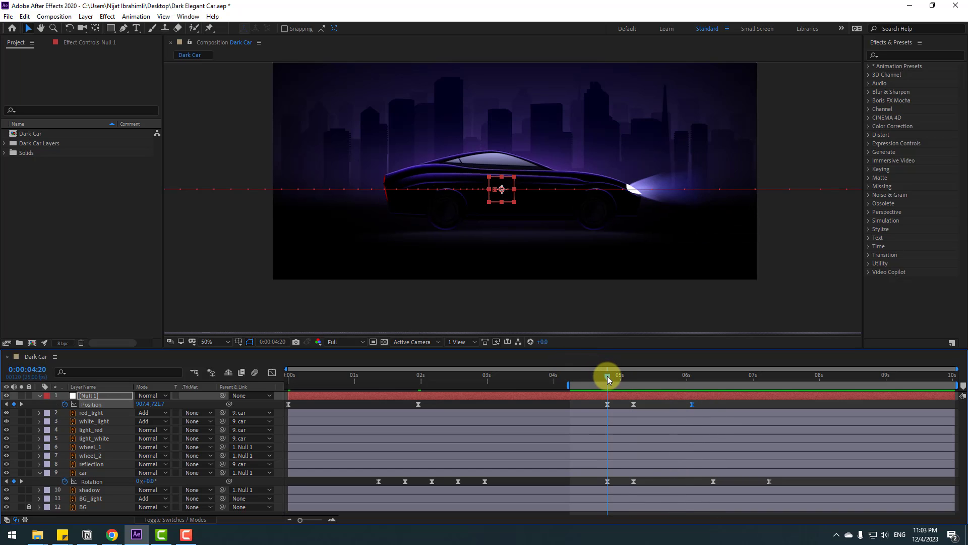
{"action": "left_click", "coordinate": [90, 447]}
{"action": "left_click", "coordinate": [89, 455], "text": "shift"}
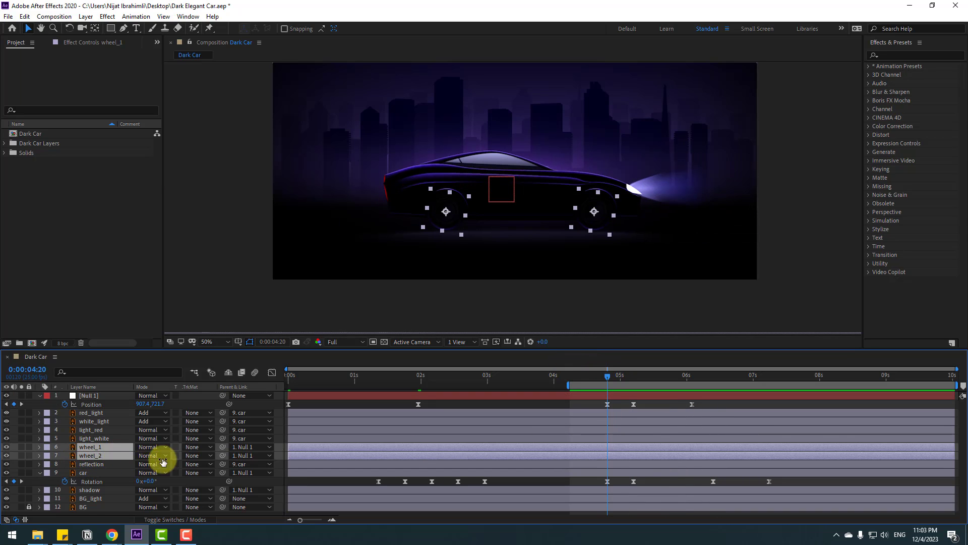
{"action": "key", "text": "r"}
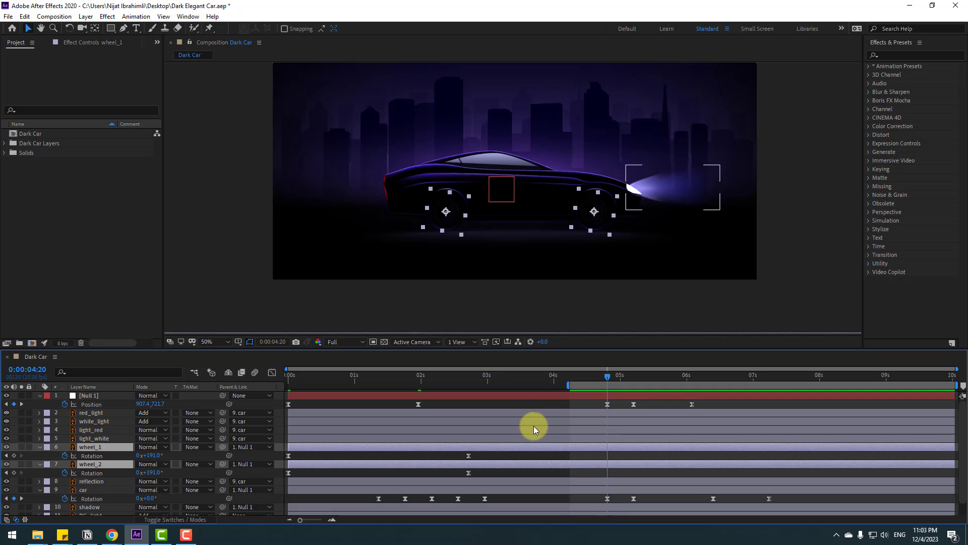
{"action": "left_click", "coordinate": [14, 455]}
Step: Adjust the wheels' rotation at 0:00:05:05 and spin them to 356° at 0:00:05:16
{"action": "left_click_drag", "start_coordinate": [616, 379], "coordinate": [634, 376]}
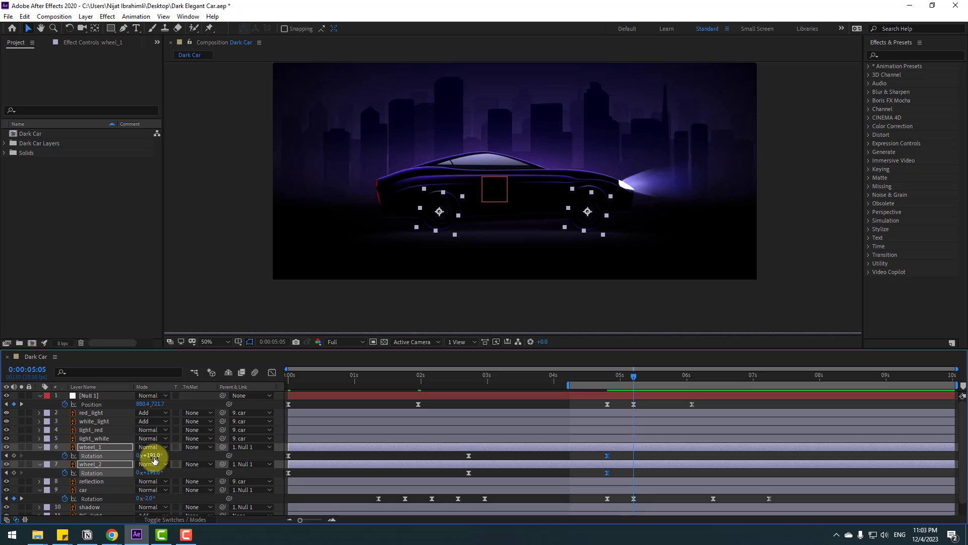
{"action": "left_click_drag", "start_coordinate": [152, 457], "coordinate": [130, 455]}
{"action": "left_click_drag", "start_coordinate": [642, 379], "coordinate": [663, 376]}
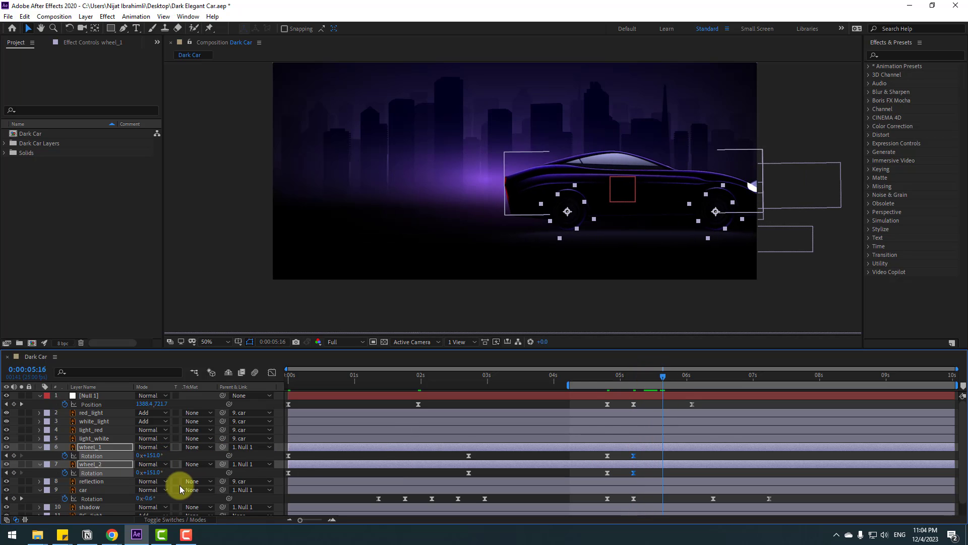
{"action": "left_click_drag", "start_coordinate": [153, 457], "coordinate": [281, 456]}
Step: Preview and scrub through the wheel spin during the drive-off
{"action": "left_click_drag", "start_coordinate": [670, 454], "coordinate": [662, 472]}
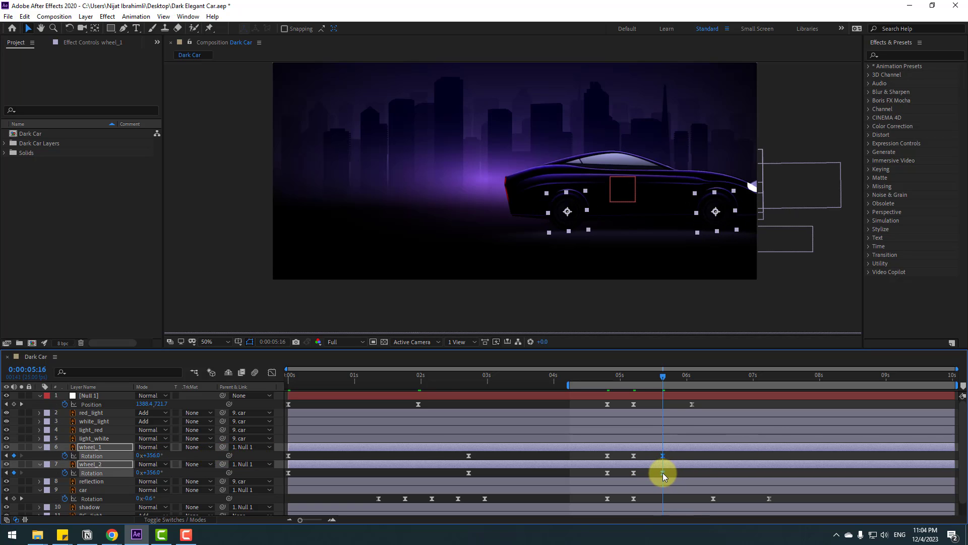
{"action": "key", "text": "space"}
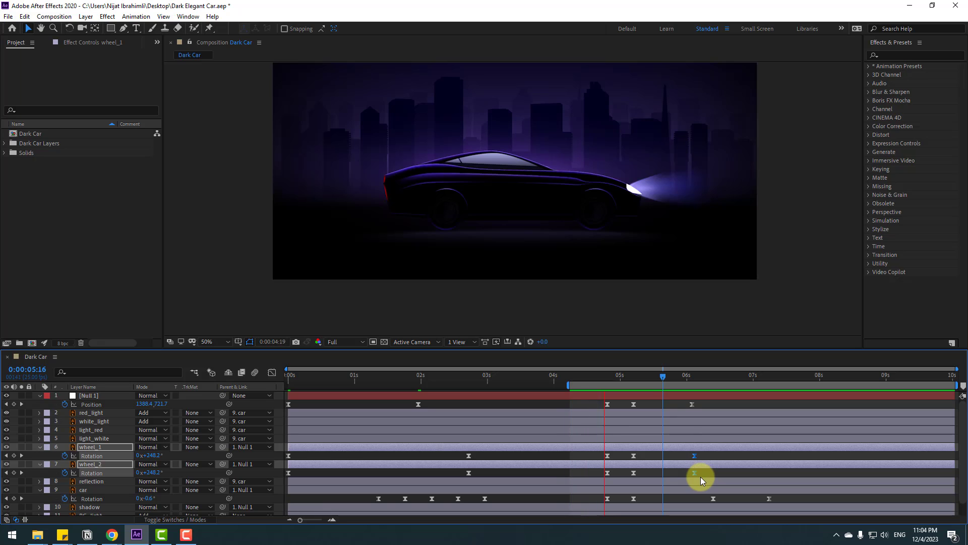
{"action": "key", "text": "space"}
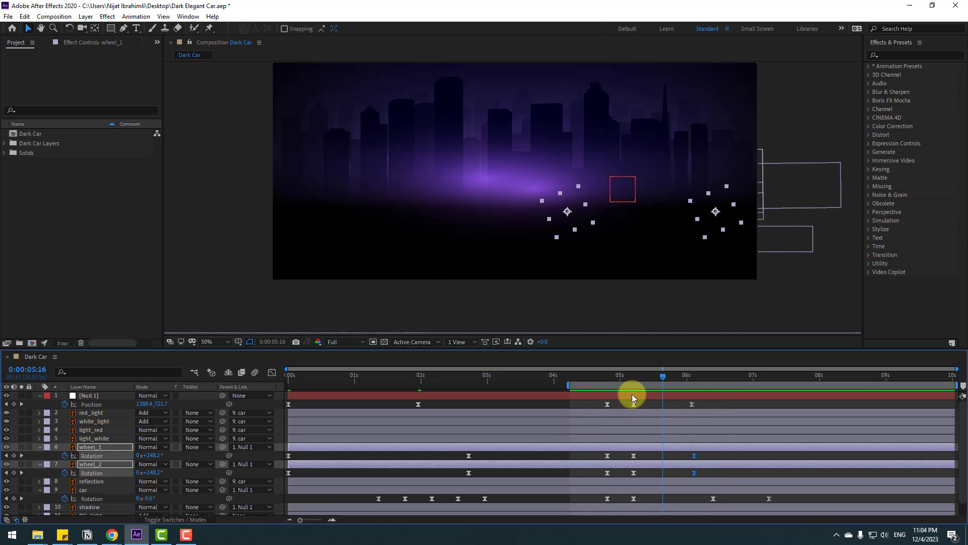
{"action": "left_click", "coordinate": [612, 379]}
{"action": "scroll", "coordinate": [634, 419], "scroll_direction": "down", "scroll_amount": 1}
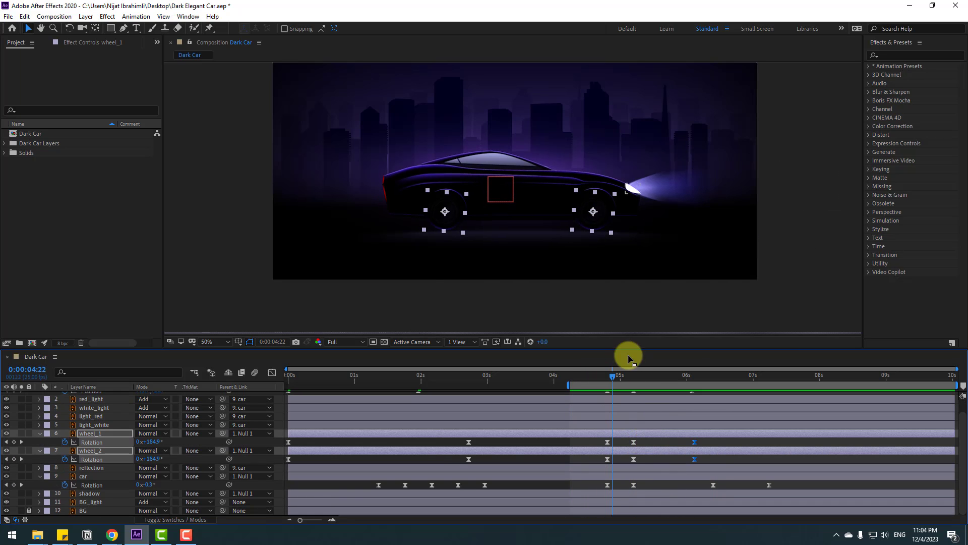
{"action": "left_click_drag", "start_coordinate": [621, 382], "coordinate": [649, 380]}
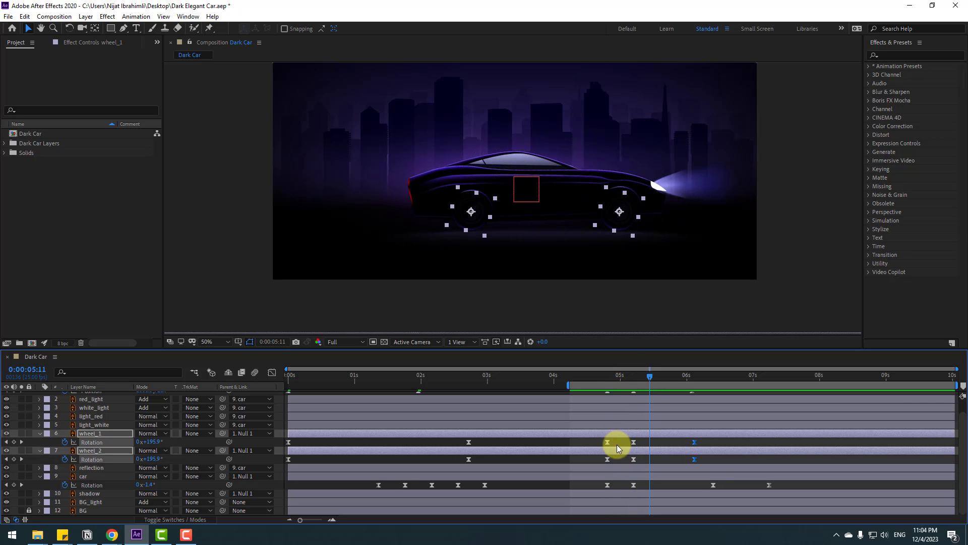
{"action": "left_click", "coordinate": [89, 503]}
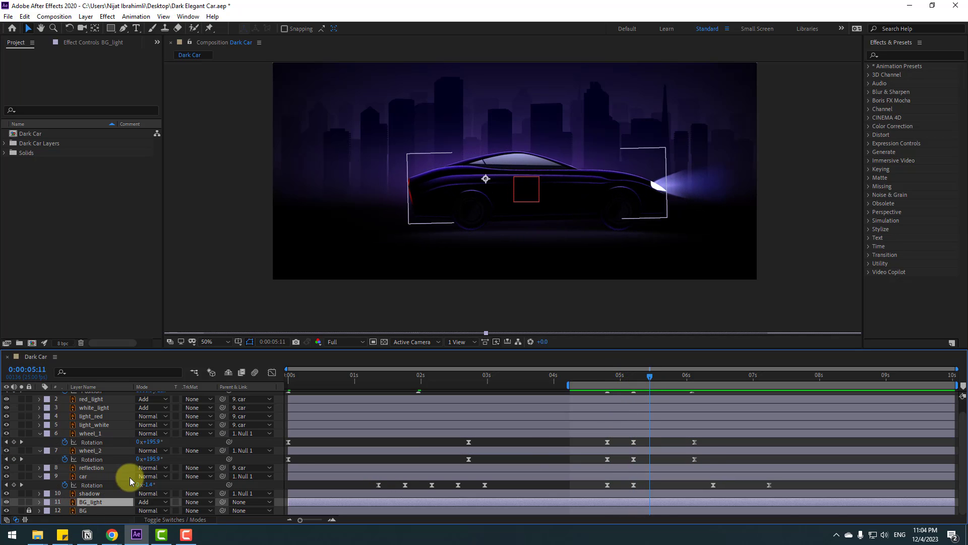
Step: Keyframe BG_light's Opacity to 0% at about 0:00:05:23, then nudge that keyframe slightly earlier
{"action": "key", "text": "t"}
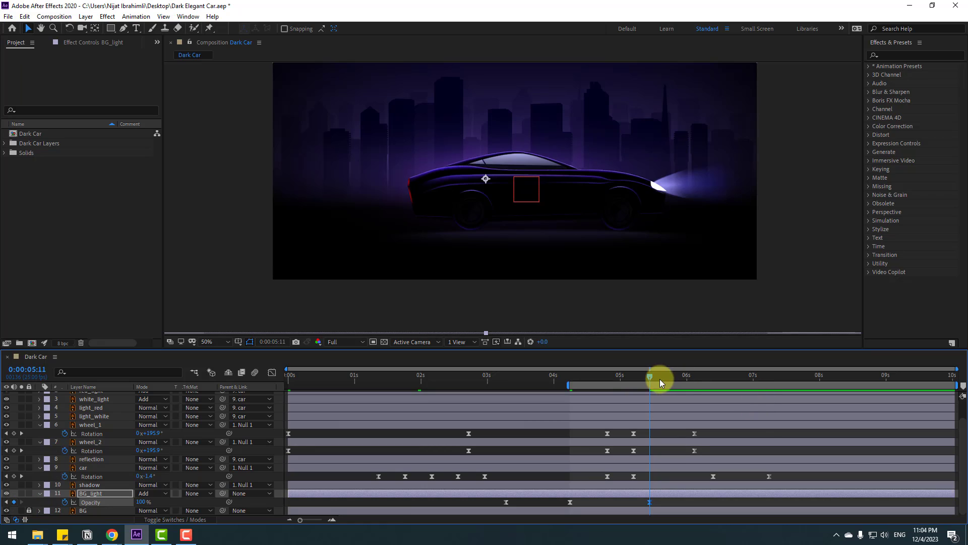
{"action": "left_click_drag", "start_coordinate": [659, 380], "coordinate": [681, 377]}
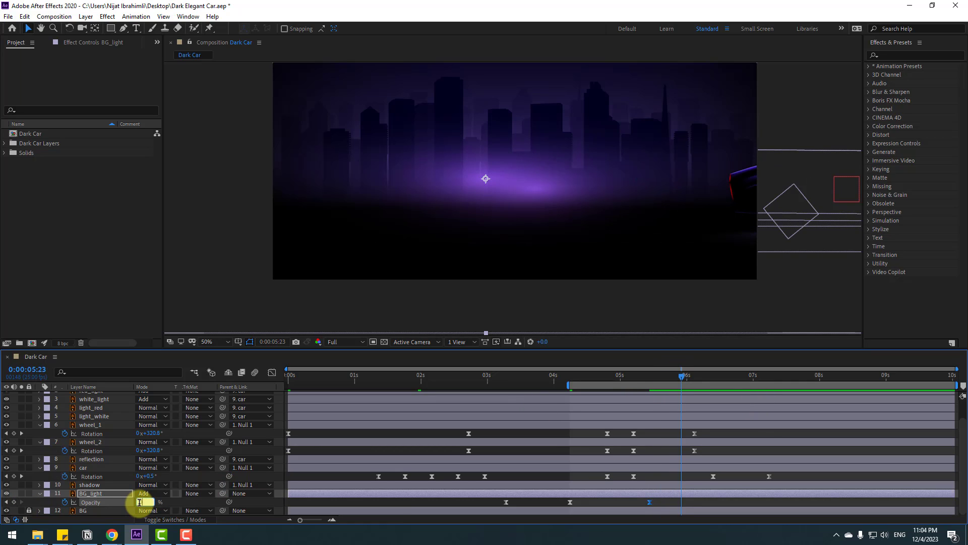
{"action": "type", "text": "0"}
{"action": "key", "text": "Return"}
{"action": "left_click_drag", "start_coordinate": [651, 504], "coordinate": [639, 504]}
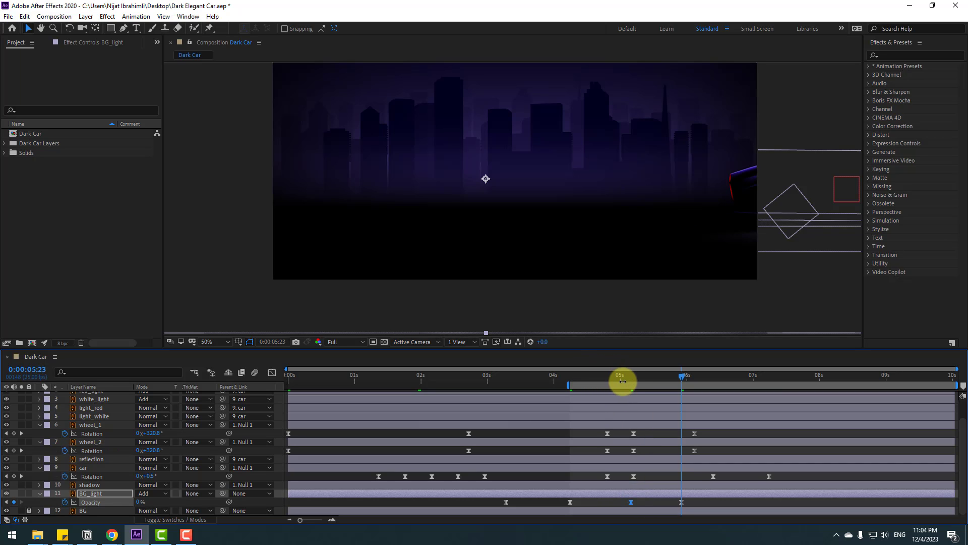
Step: Scrub from 0:00:04:16 to 0:00:06:05 to review the purple glow fading out
{"action": "left_click", "coordinate": [600, 376]}
{"action": "left_click_drag", "start_coordinate": [602, 376], "coordinate": [710, 376]}
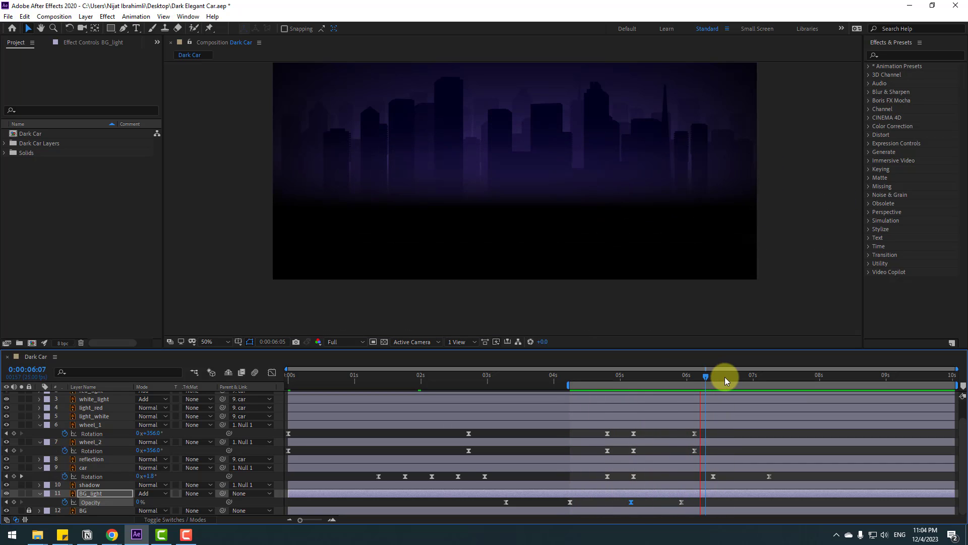
{"action": "key", "text": "space"}
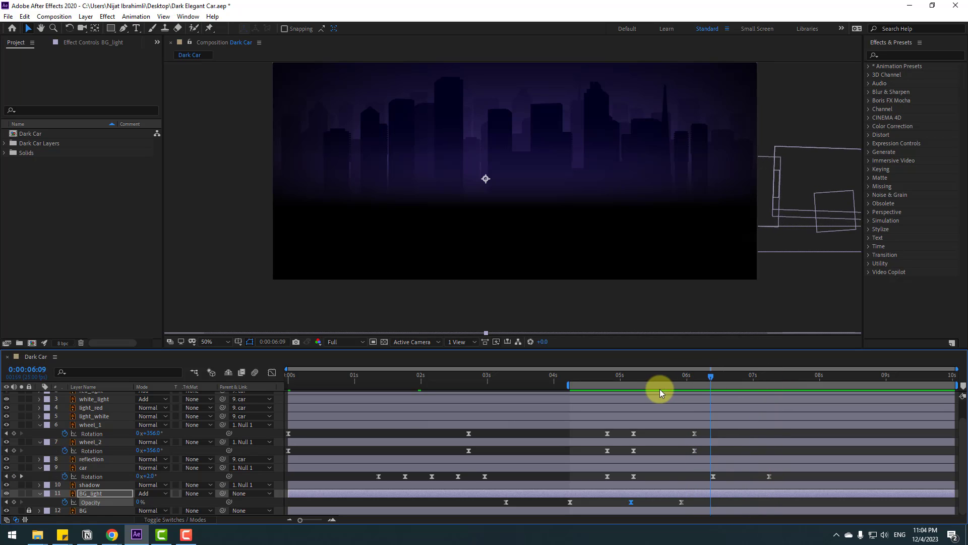
{"action": "left_click_drag", "start_coordinate": [660, 389], "coordinate": [701, 388]}
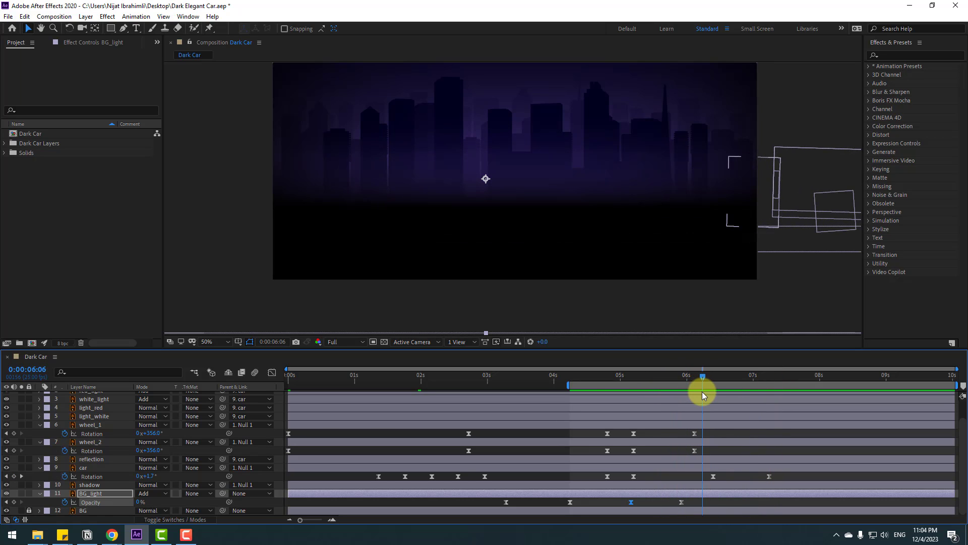
Step: End the work area at about 0:00:06:06, stretch its start back to 0s, and play the full preview
{"action": "key", "text": "n"}
{"action": "left_click_drag", "start_coordinate": [567, 386], "coordinate": [168, 389]}
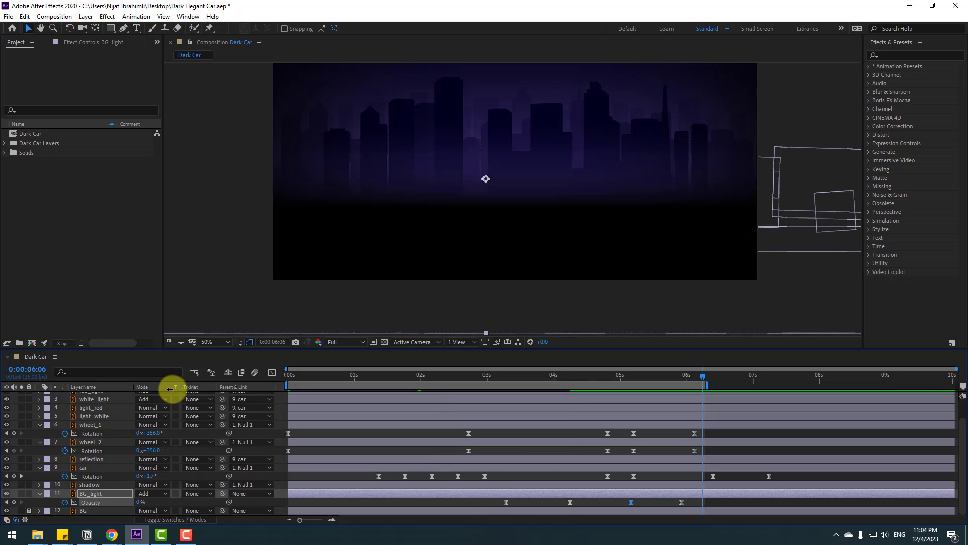
{"action": "key", "text": "space"}
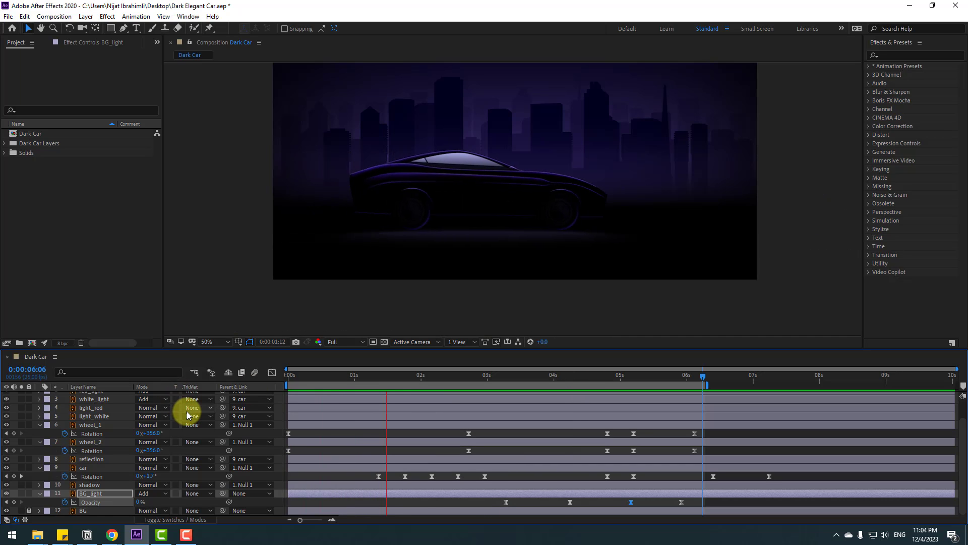